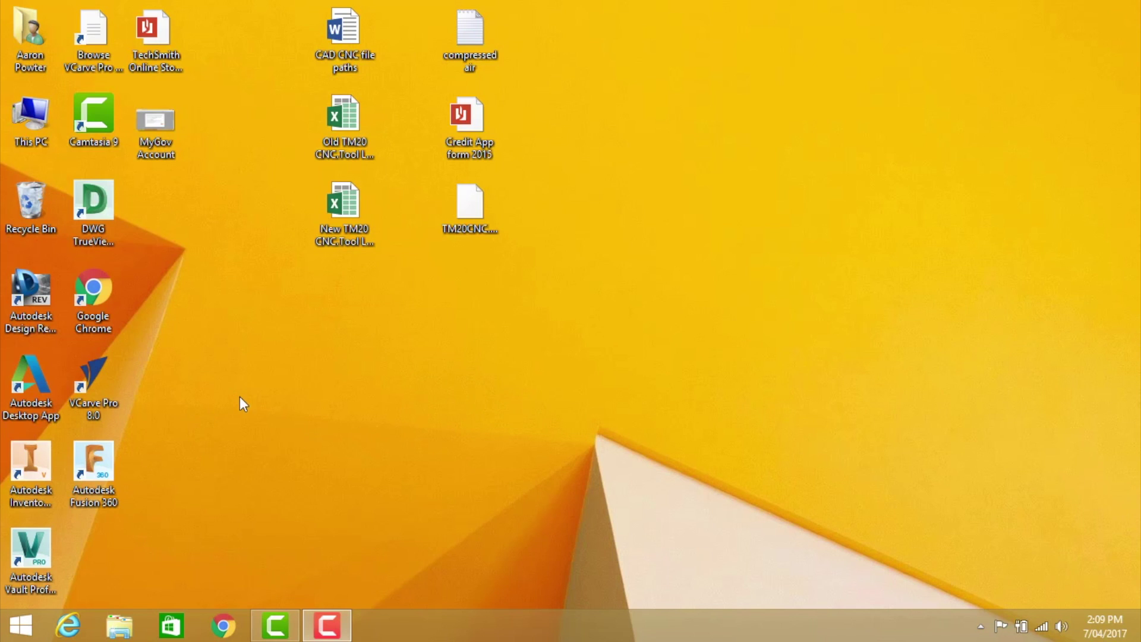
Step: Launch Autodesk Fusion 360 and check in the general preferences that the default modeling orientation is Z up
double_click(105, 458)
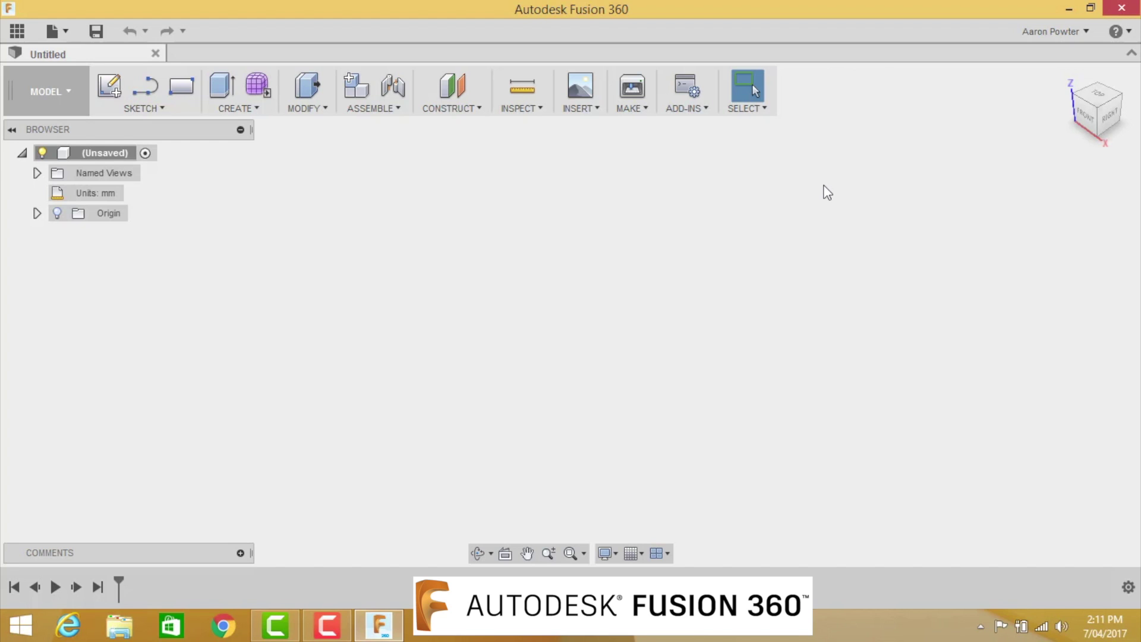
left_click(1076, 33)
left_click(1070, 75)
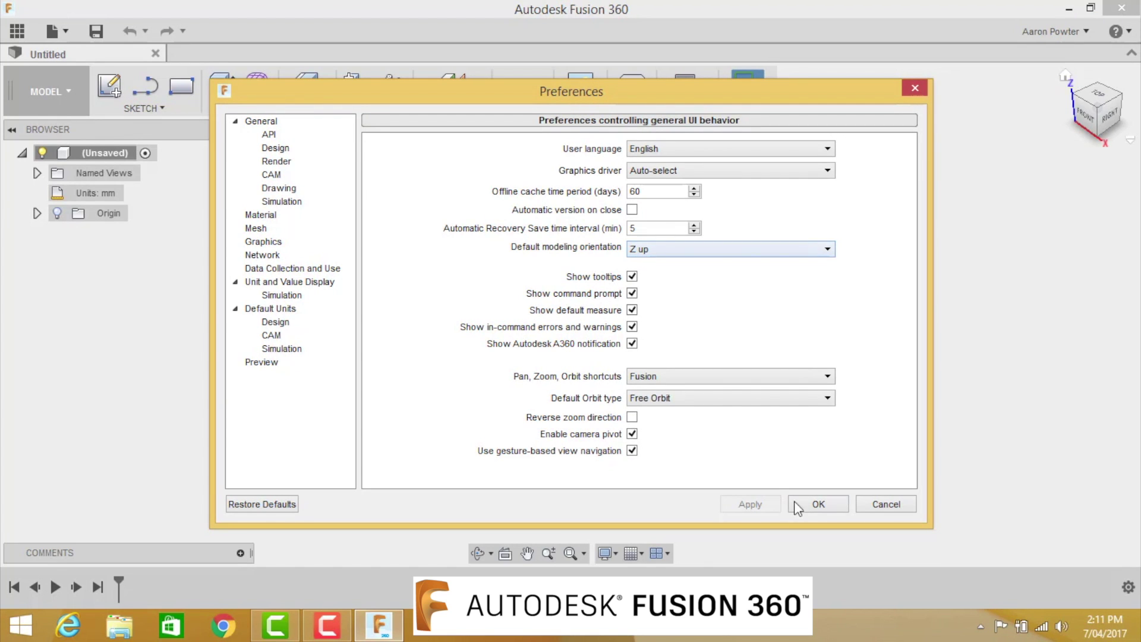
left_click(819, 504)
Step: Create a new blank design and close the original untitled one
mouse_move(99, 201)
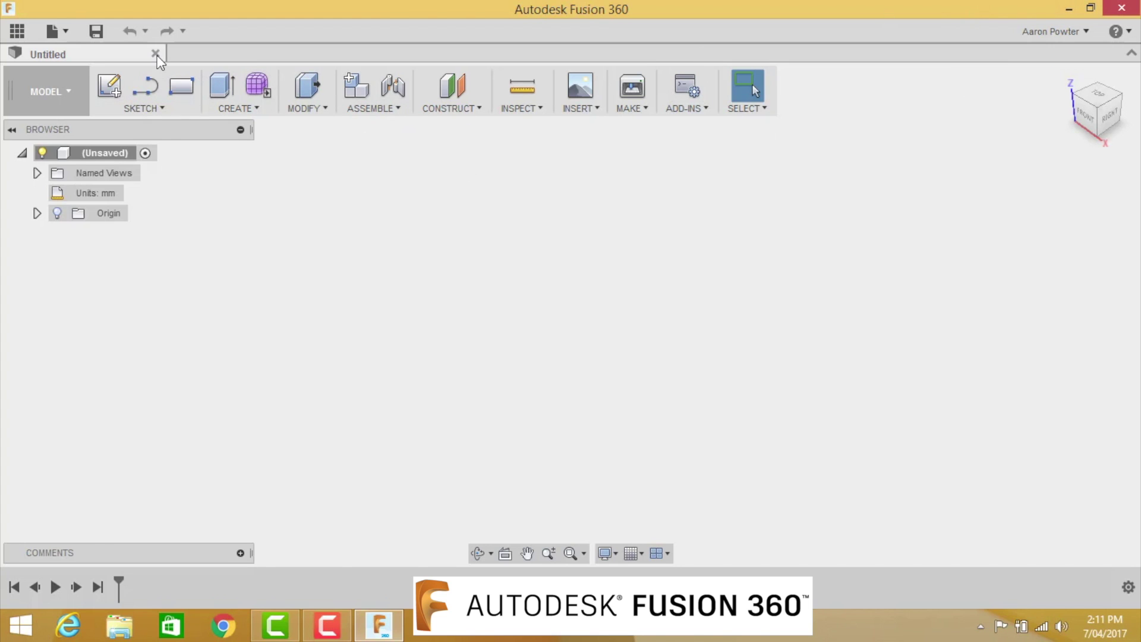
left_click(63, 41)
left_click(80, 53)
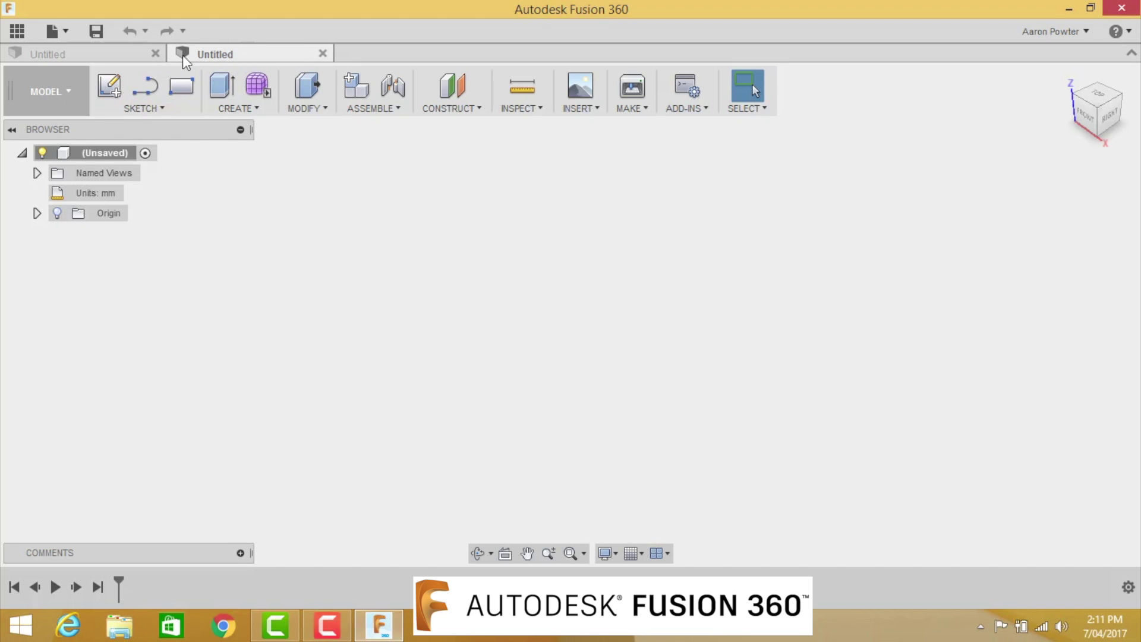
left_click(156, 53)
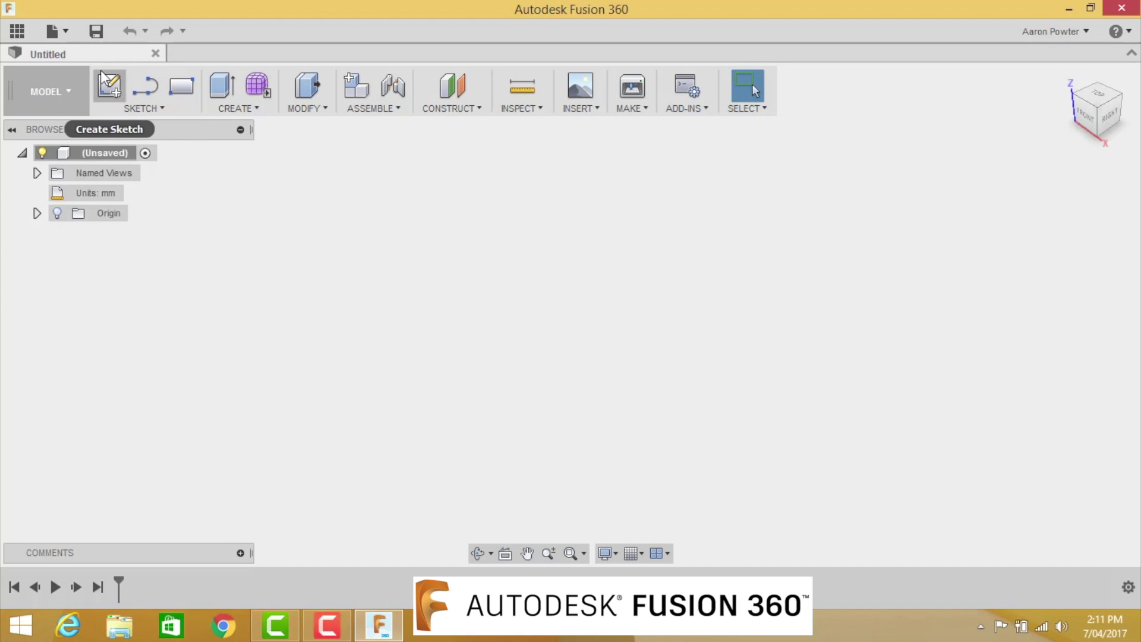
Step: Sketch two concentric center-diameter circles at the origin on the horizontal plane, about 56.6 mm and 42.4 mm in diameter
left_click(106, 85)
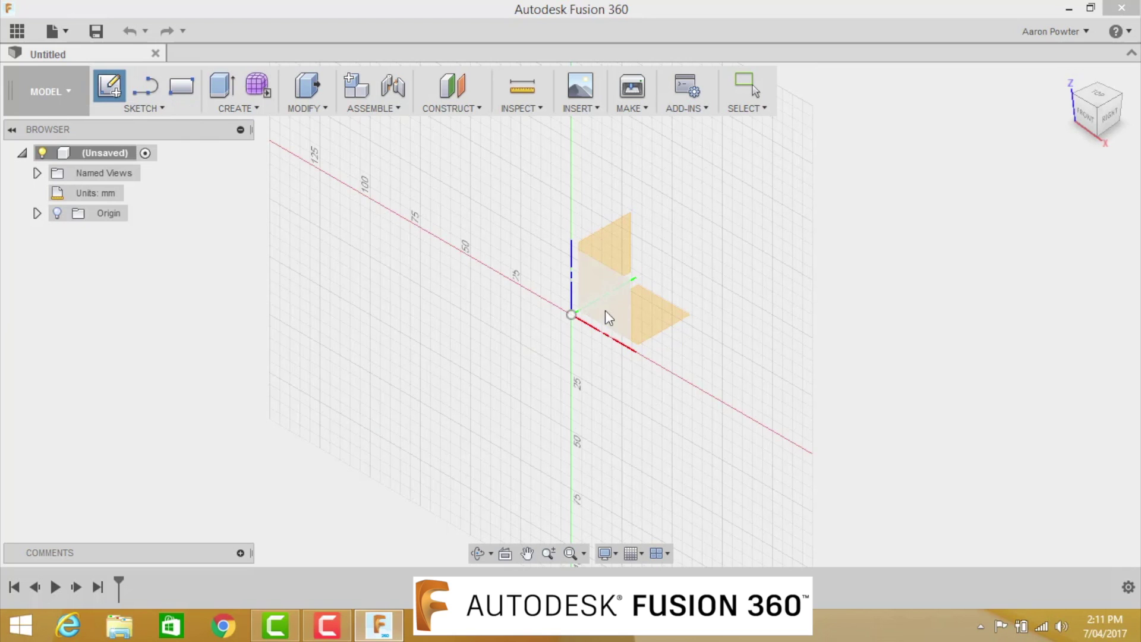
left_click(665, 315)
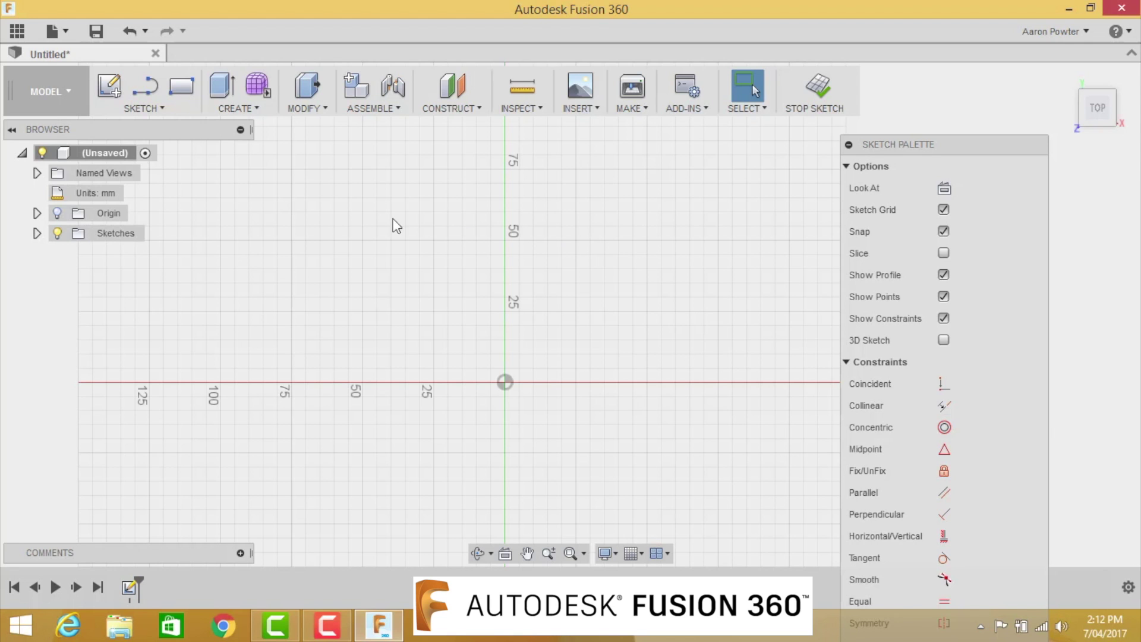
left_click(146, 116)
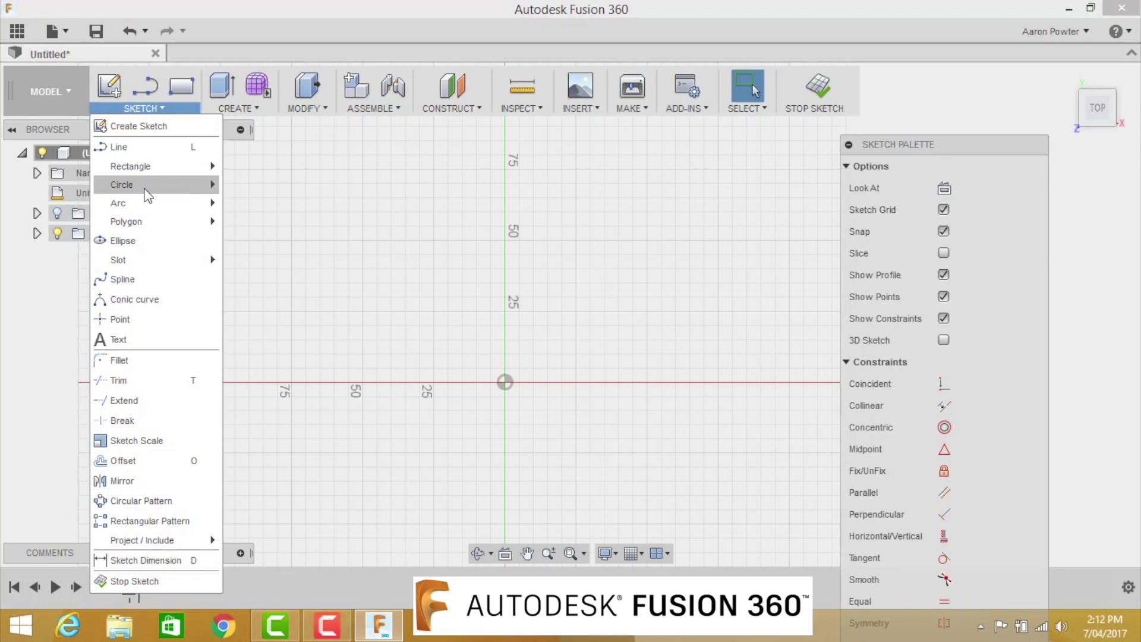
mouse_move(149, 186)
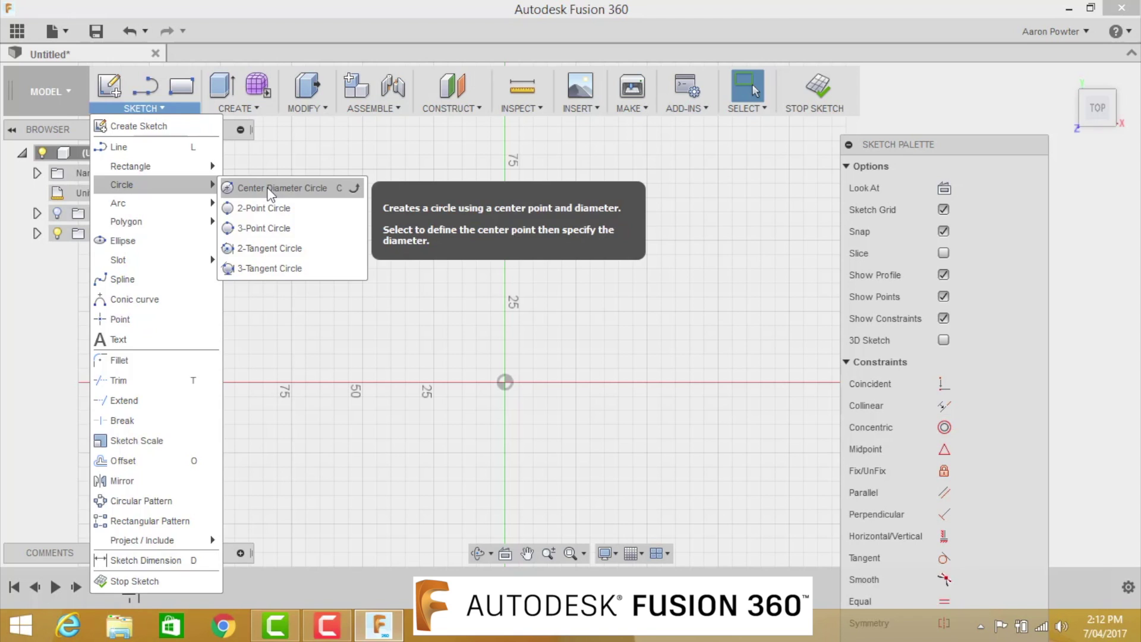
left_click(270, 189)
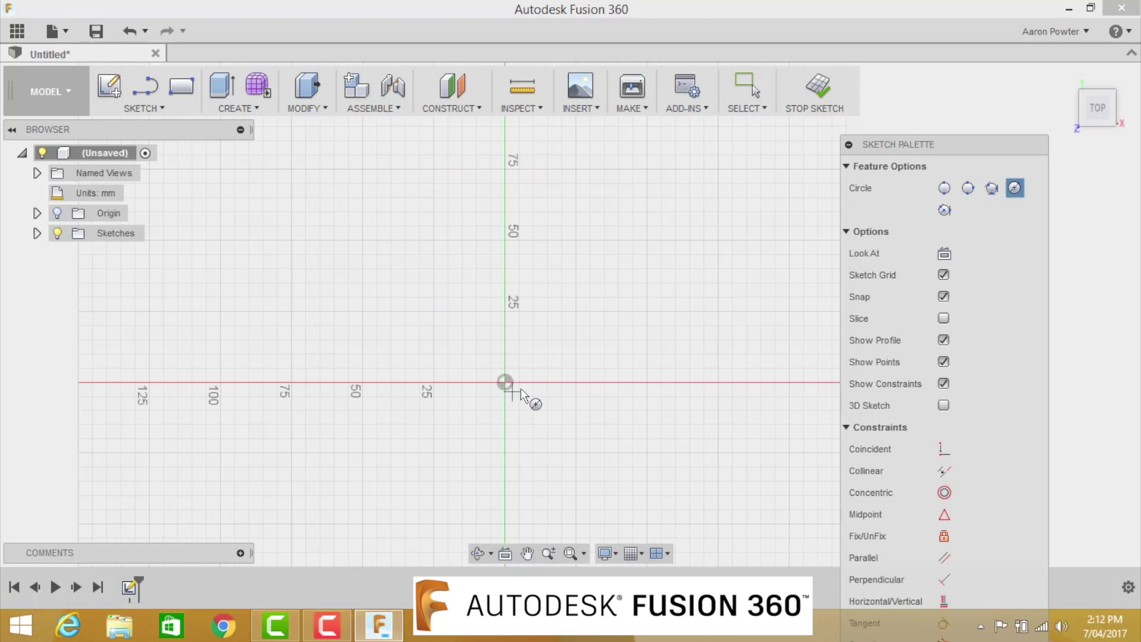
left_click(504, 381)
left_click(561, 325)
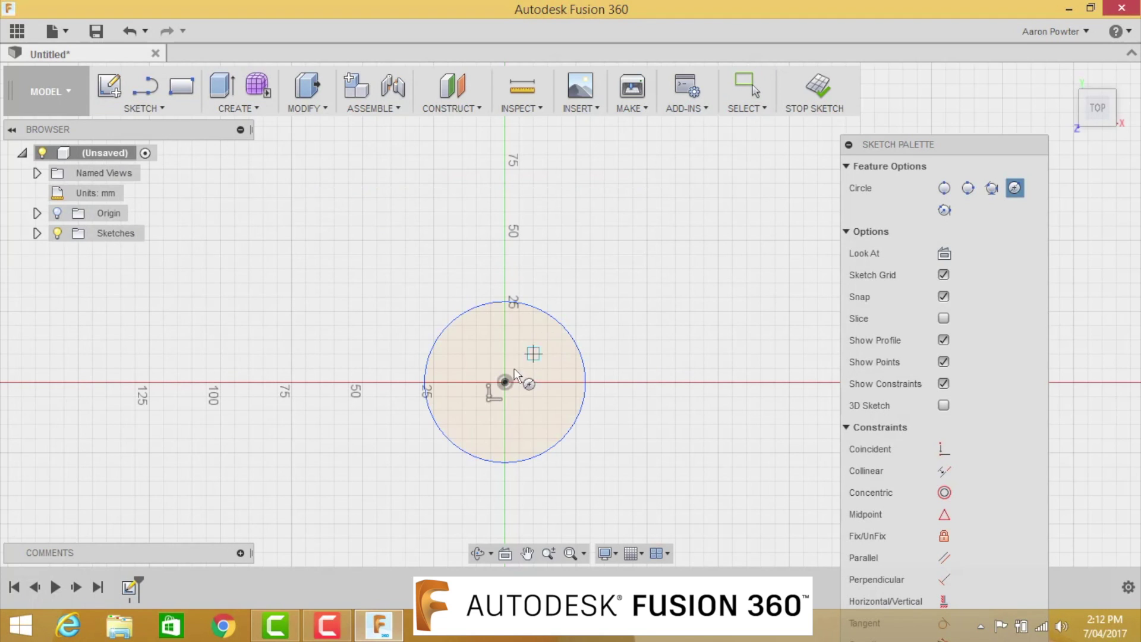
left_click(504, 382)
left_click(555, 349)
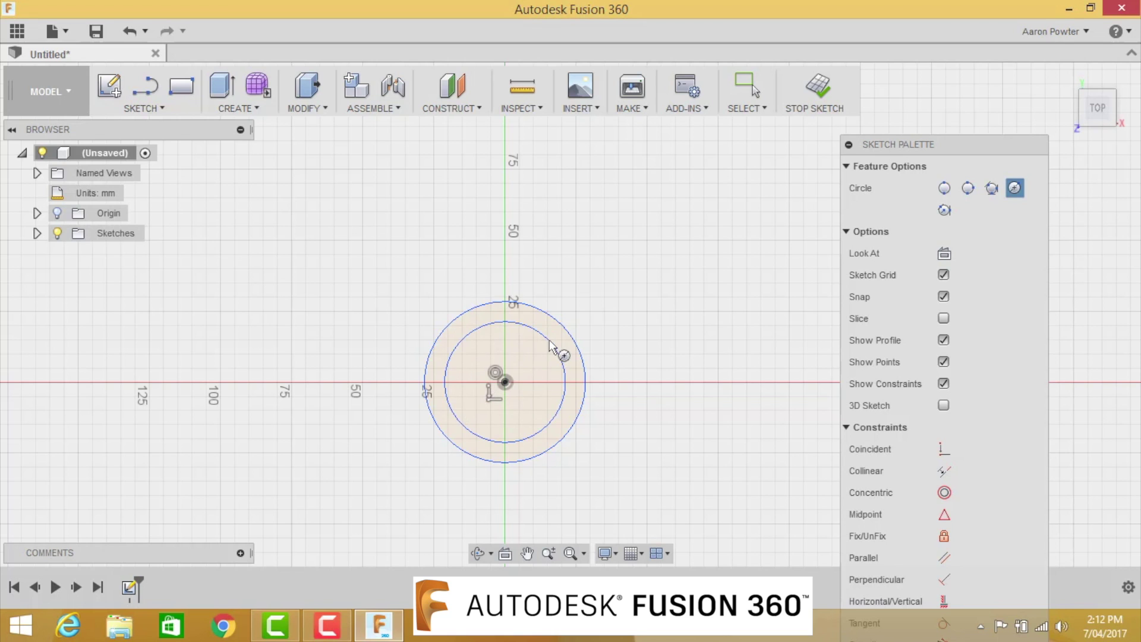
key("Escape")
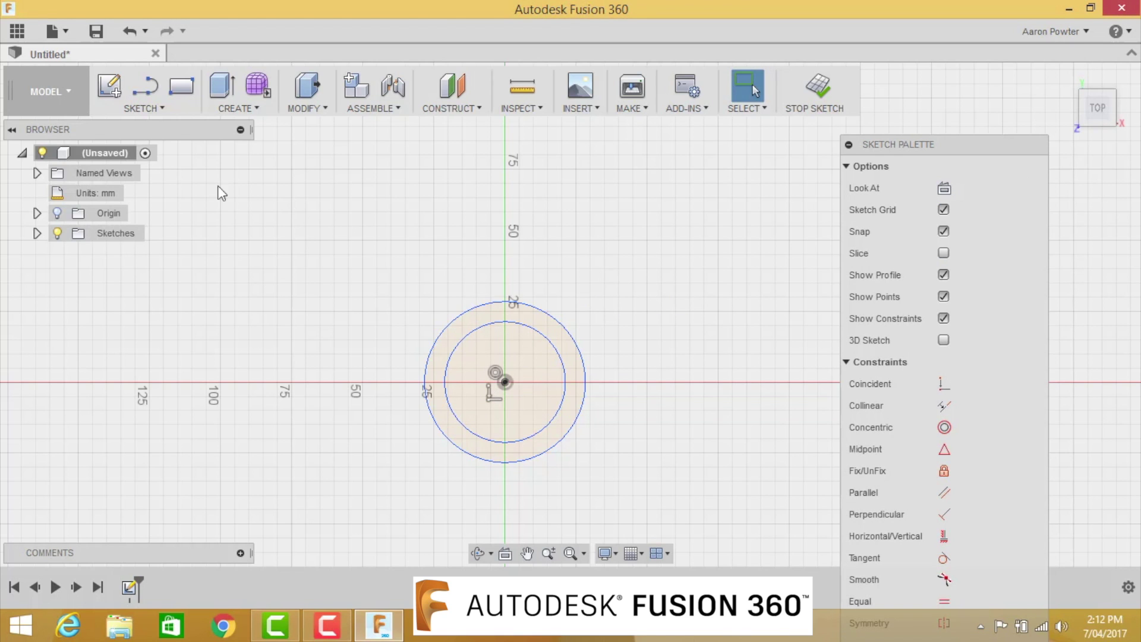
Step: Dimension the inner circle's diameter to 27.95 mm
left_click(144, 108)
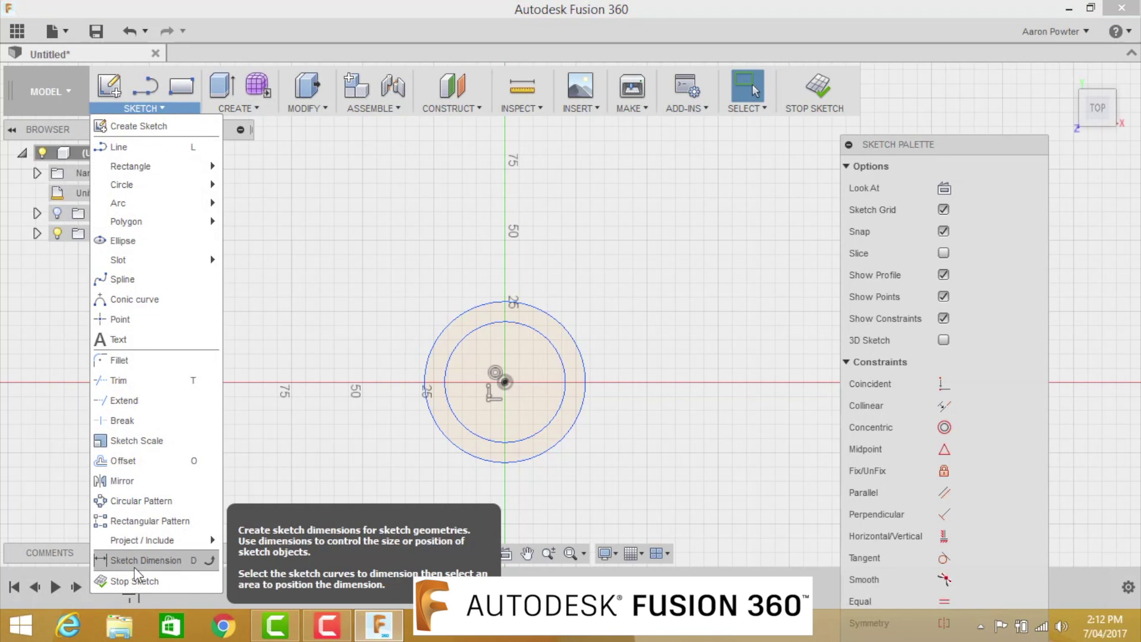
left_click(388, 324)
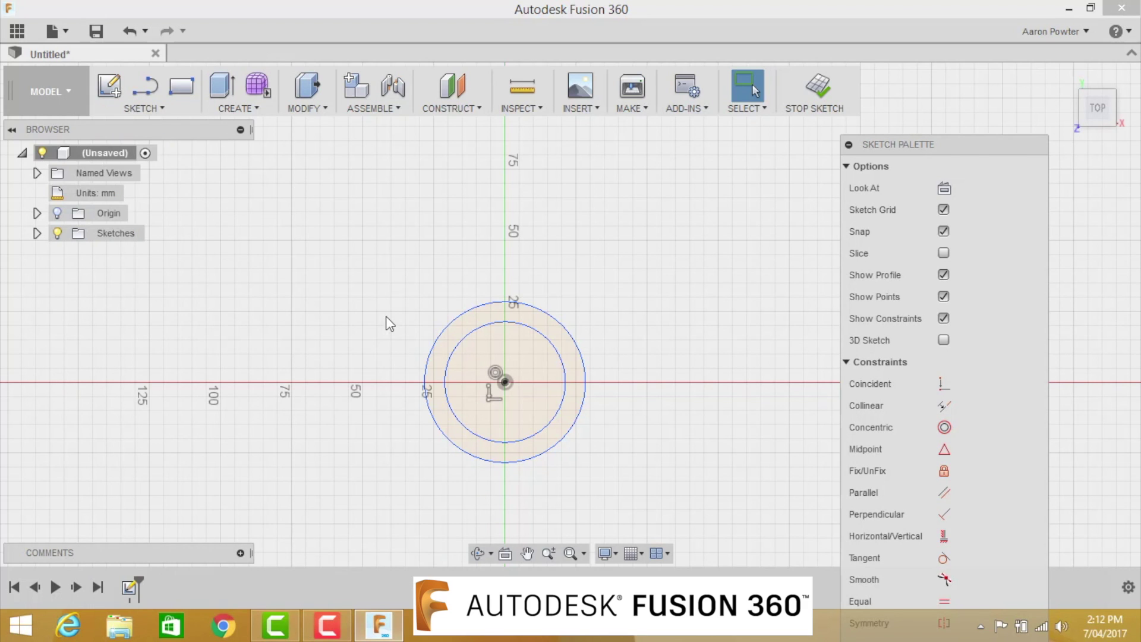
left_click(553, 345)
left_click(618, 306)
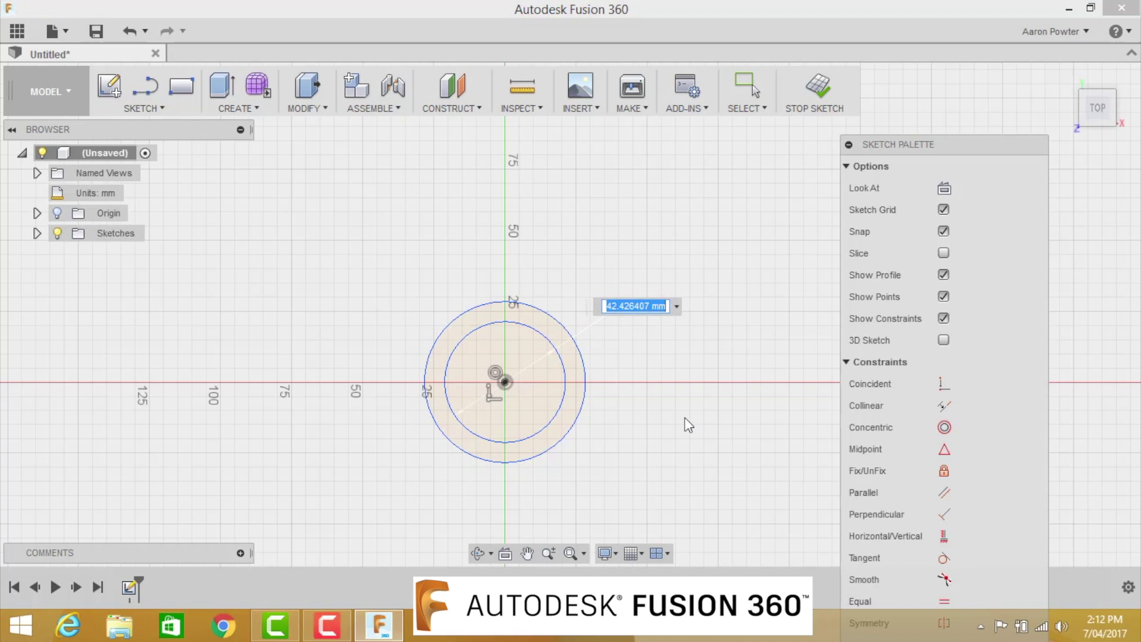
type("27")
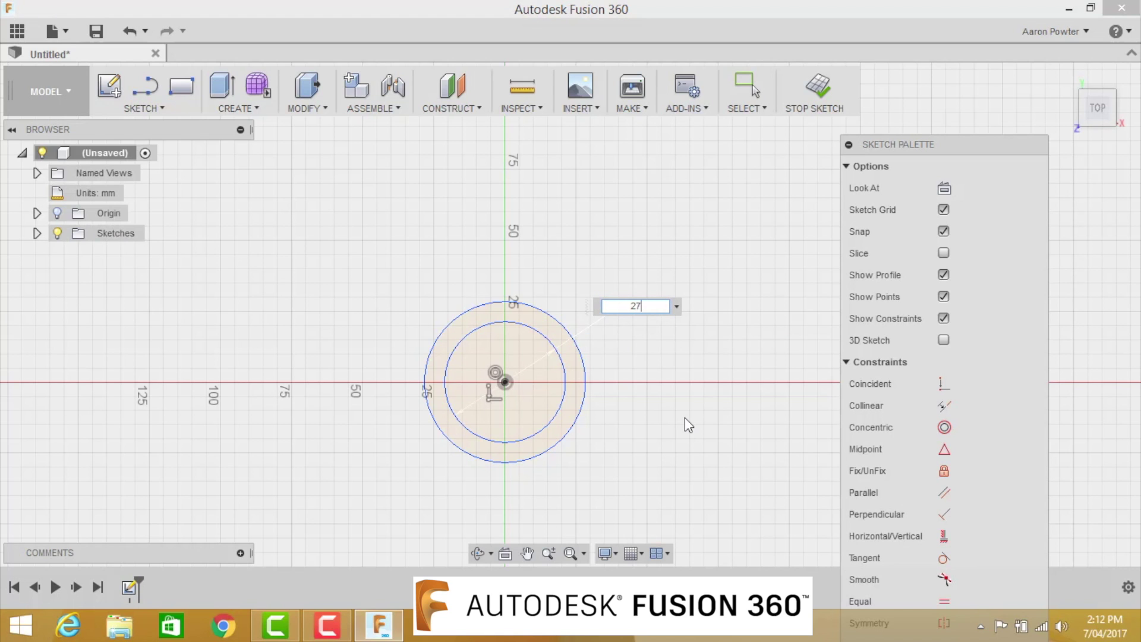
type(".95")
key("Return")
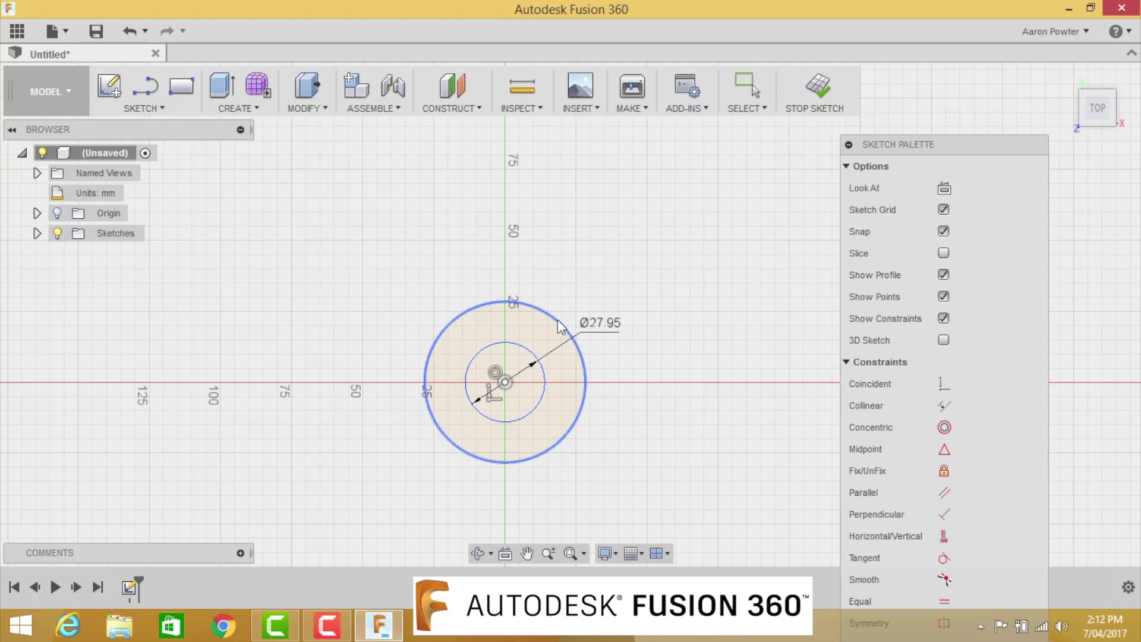
Step: Dimension the outer circle's diameter to 42.86 mm and place its label above the inner circle's dimension
key("d")
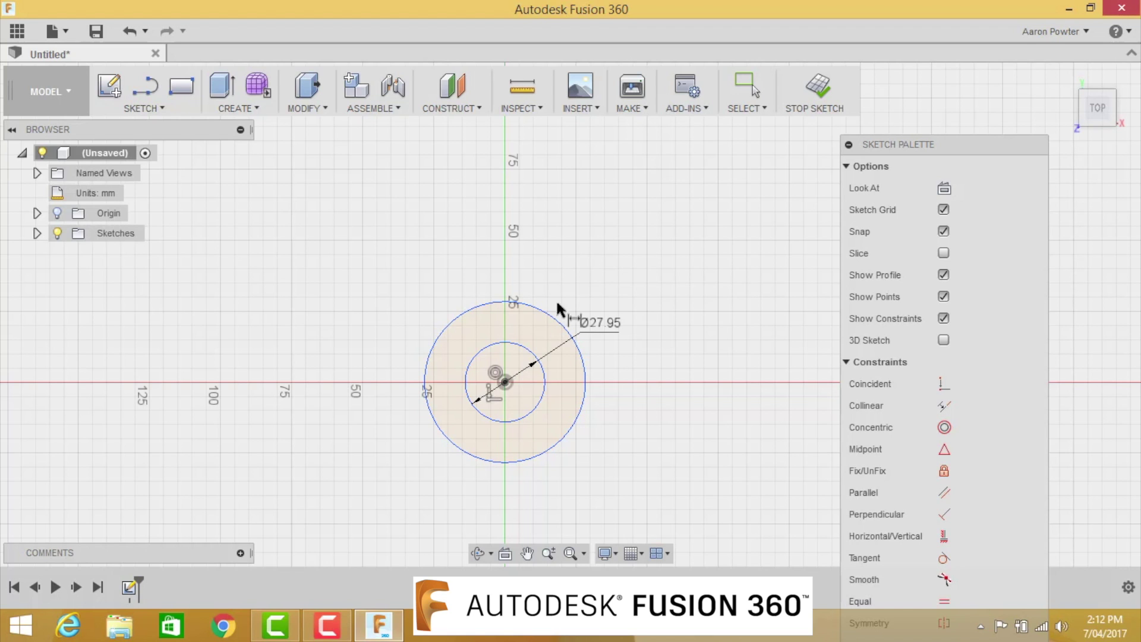
left_click(556, 324)
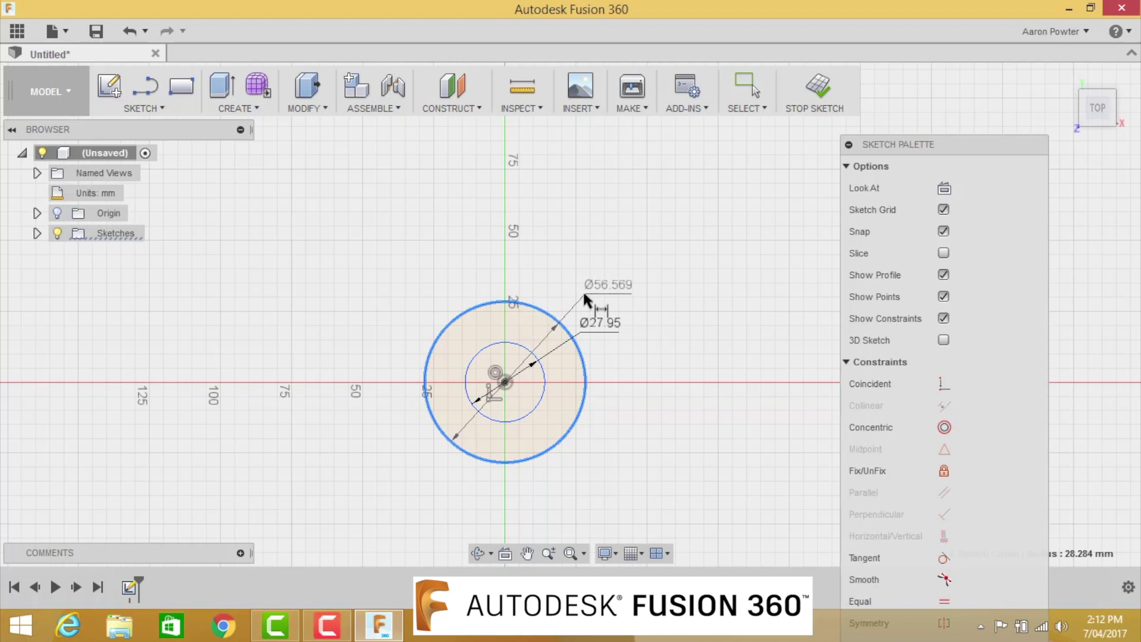
left_click(583, 293)
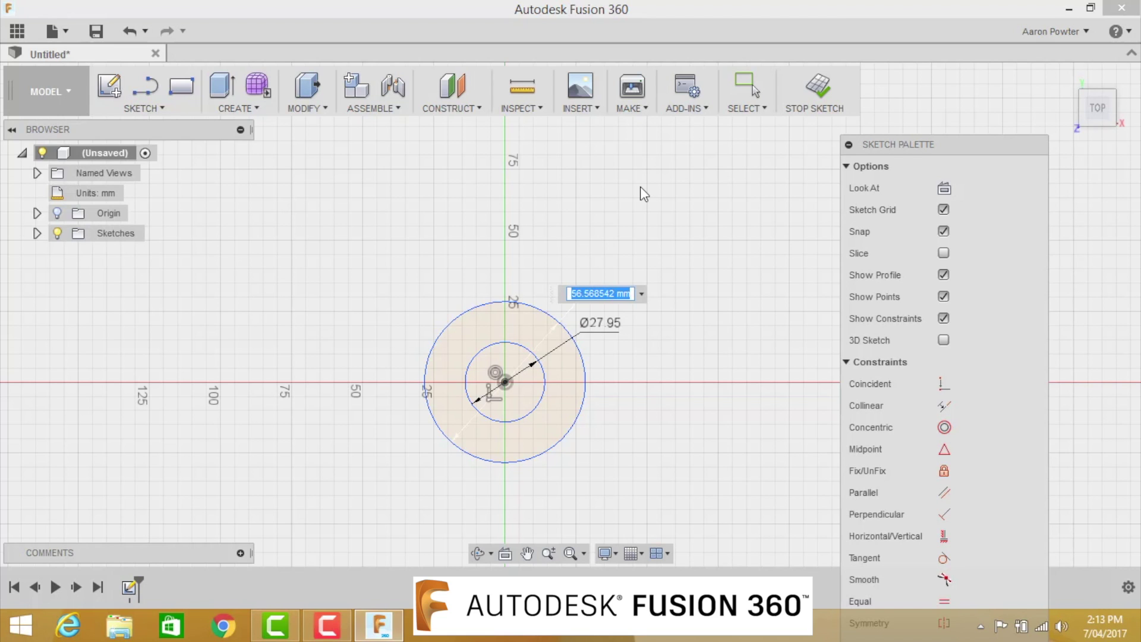
type("42.86")
key("Return")
mouse_move(581, 318)
left_mouse_down()
mouse_move(594, 296)
mouse_move(584, 301)
left_mouse_up()
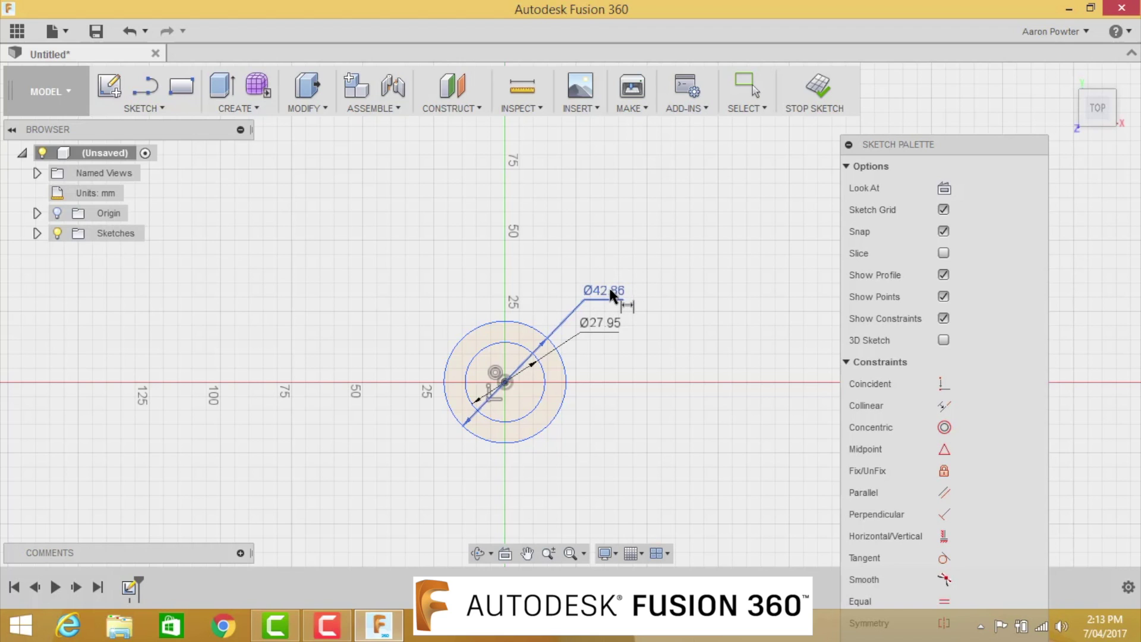
key("Escape")
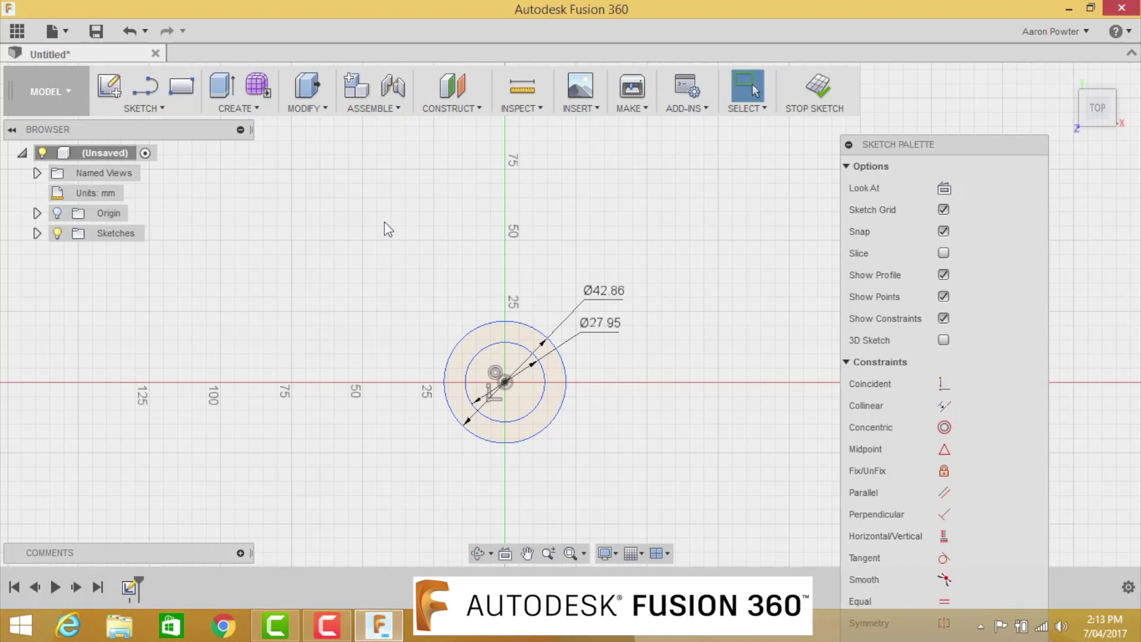
Step: Extrude the ring profile between the two circles upward as a new body with the distance 3/8*25.4 mm
left_click(242, 111)
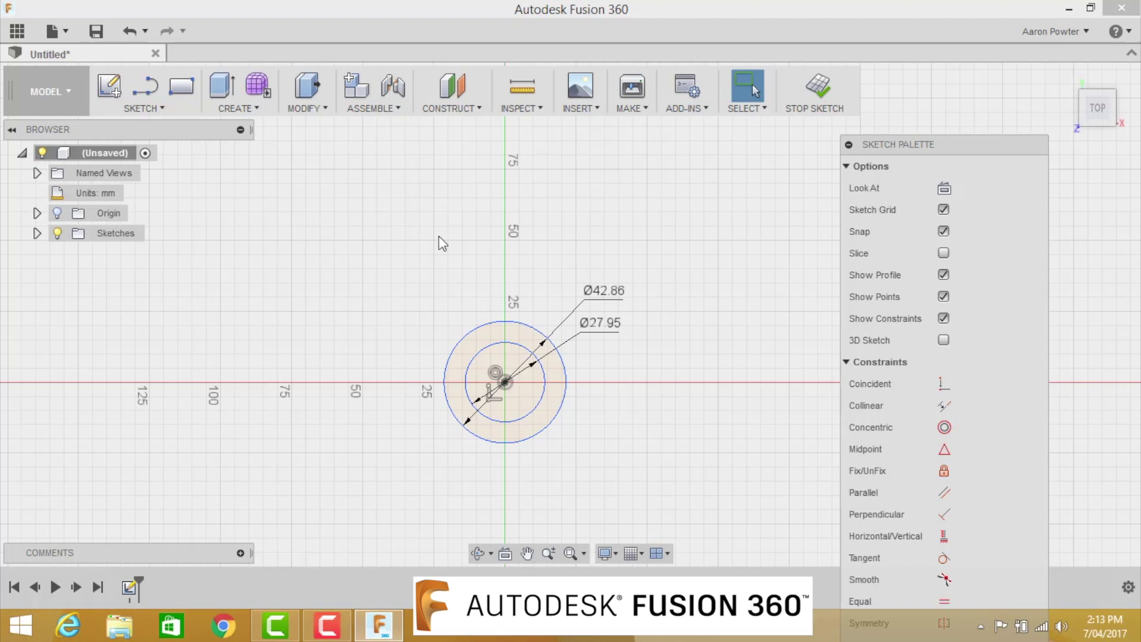
key("e")
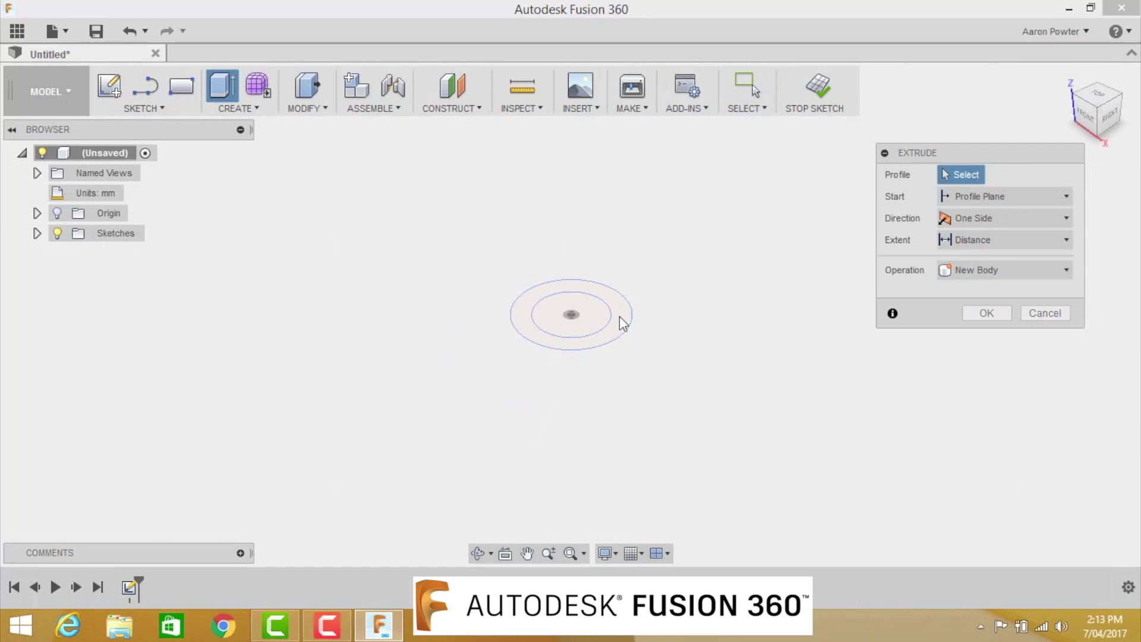
left_click(619, 316)
left_click_drag(599, 315, 601, 291)
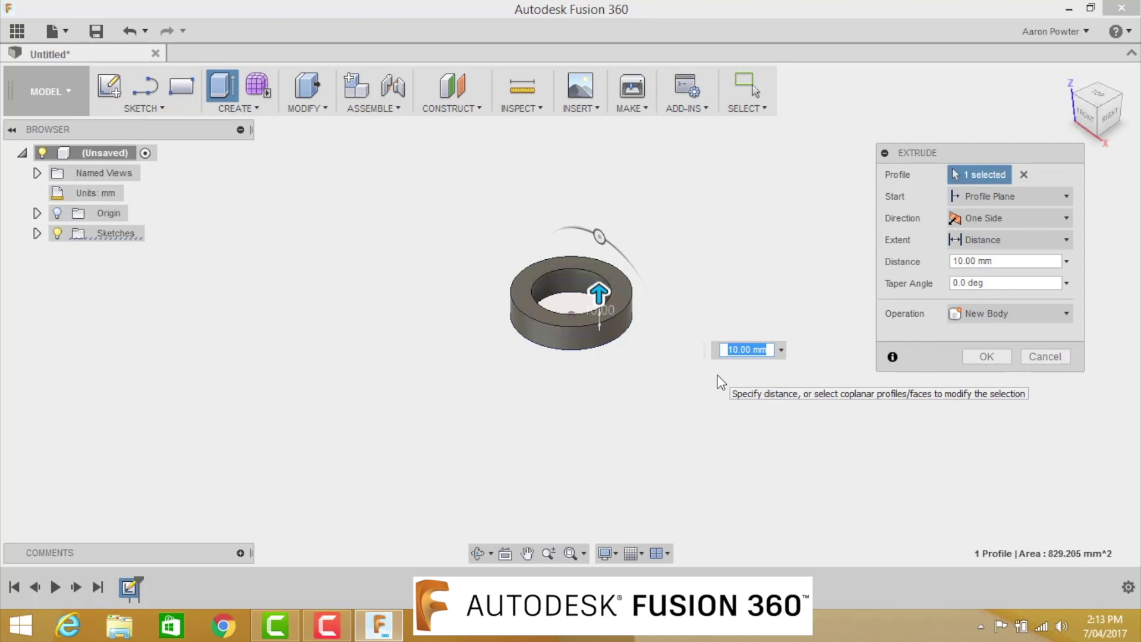
type("3/8")
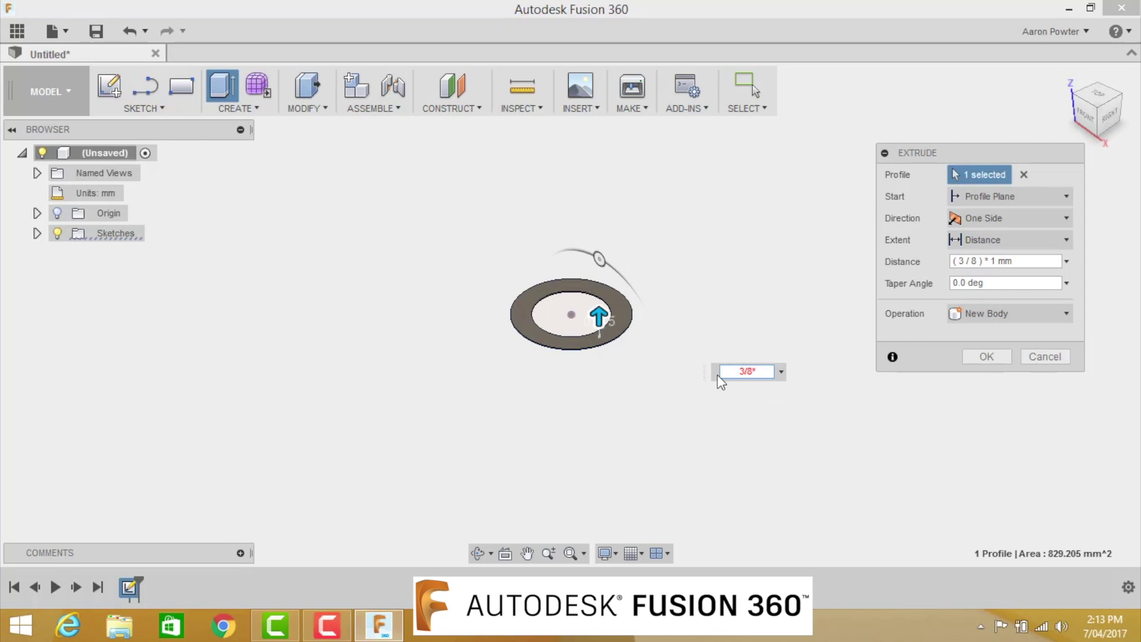
type("*25.4")
key("Return")
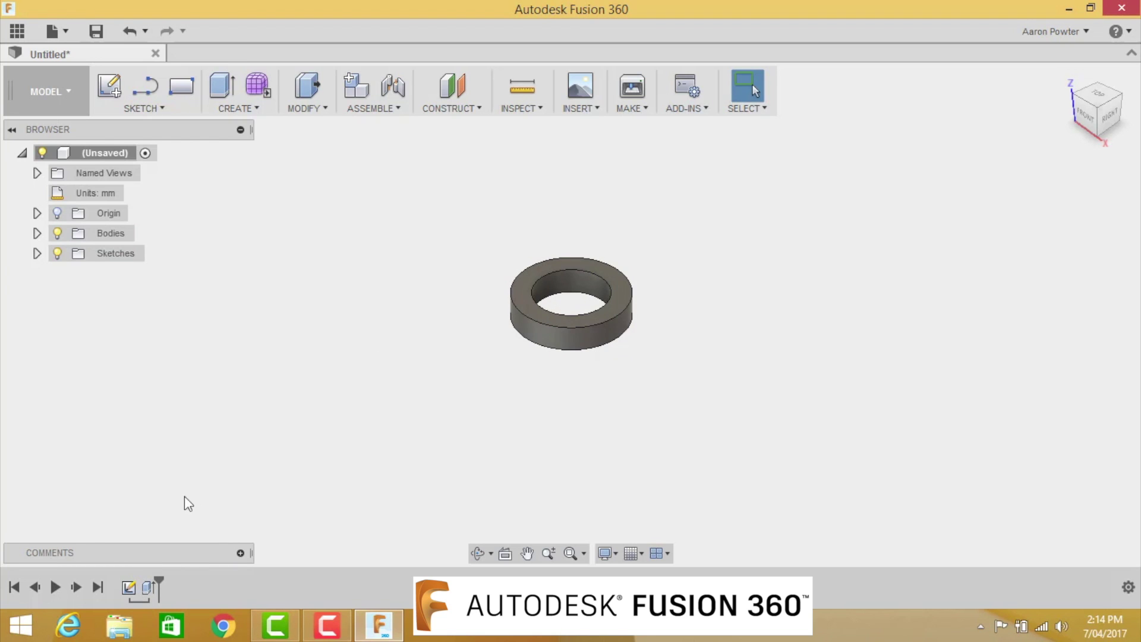
Step: Reopen the ring's extrusion for editing to review its distance expression, and close it without changes
right_click(149, 583)
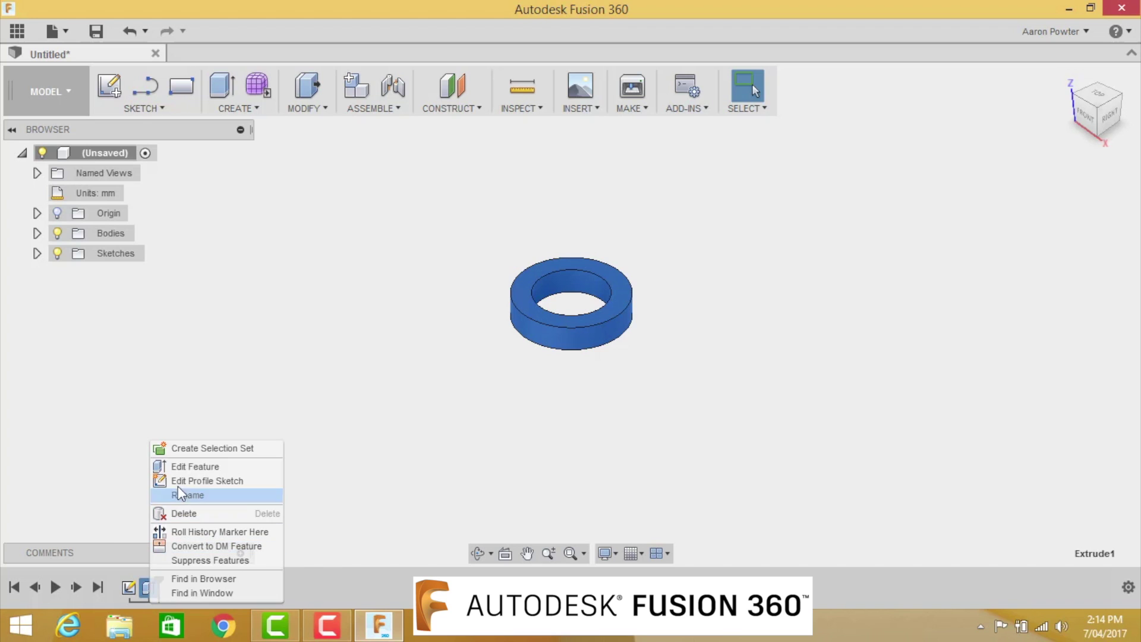
left_click(184, 466)
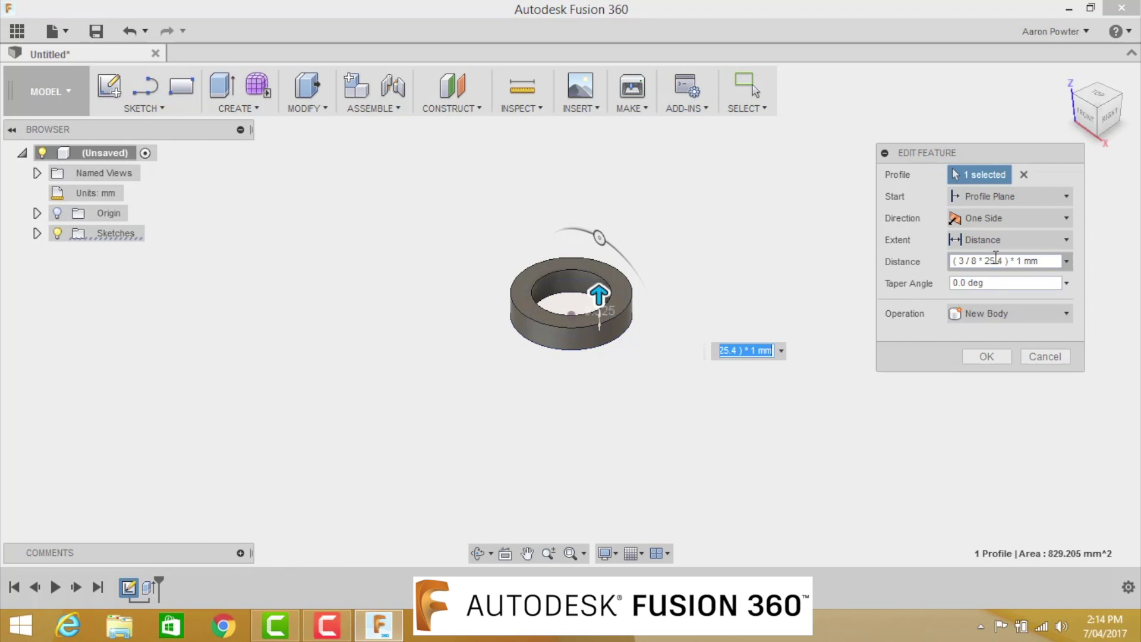
left_click(987, 356)
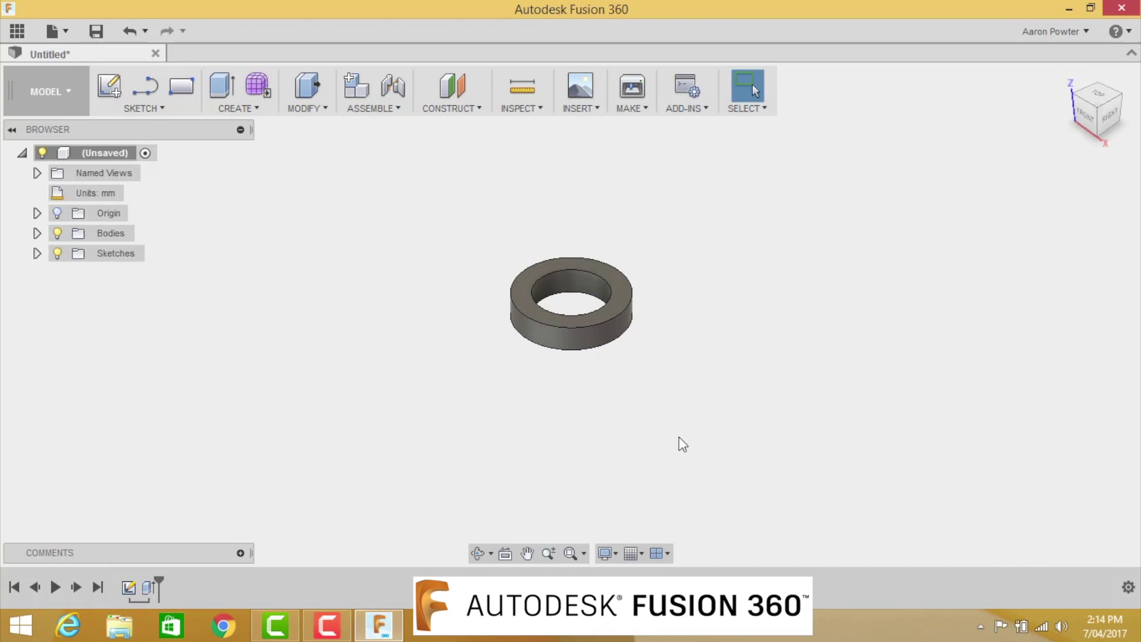
Step: Measure the ring's thickness between its lower and upper outer edges
left_click(523, 90)
left_click(623, 323)
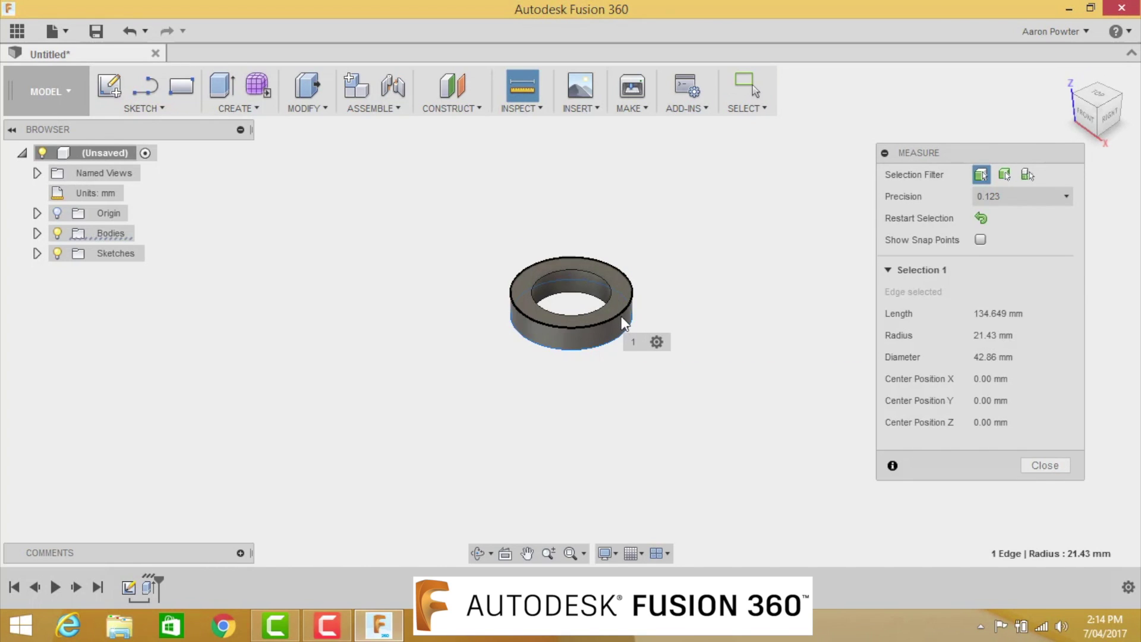
left_click(621, 315)
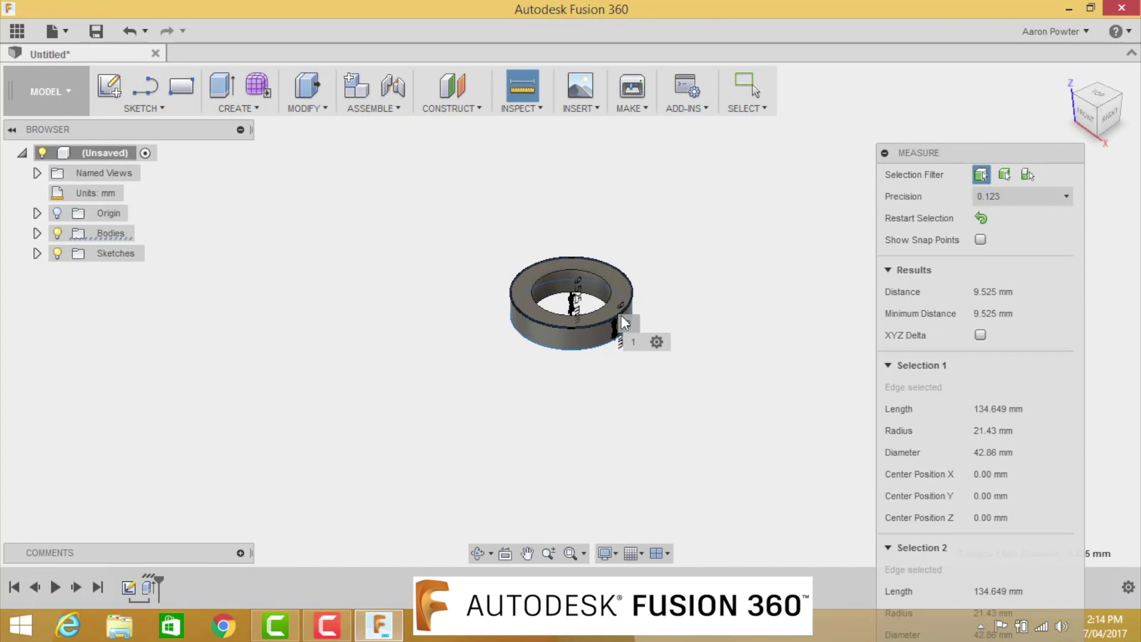
left_click(990, 295)
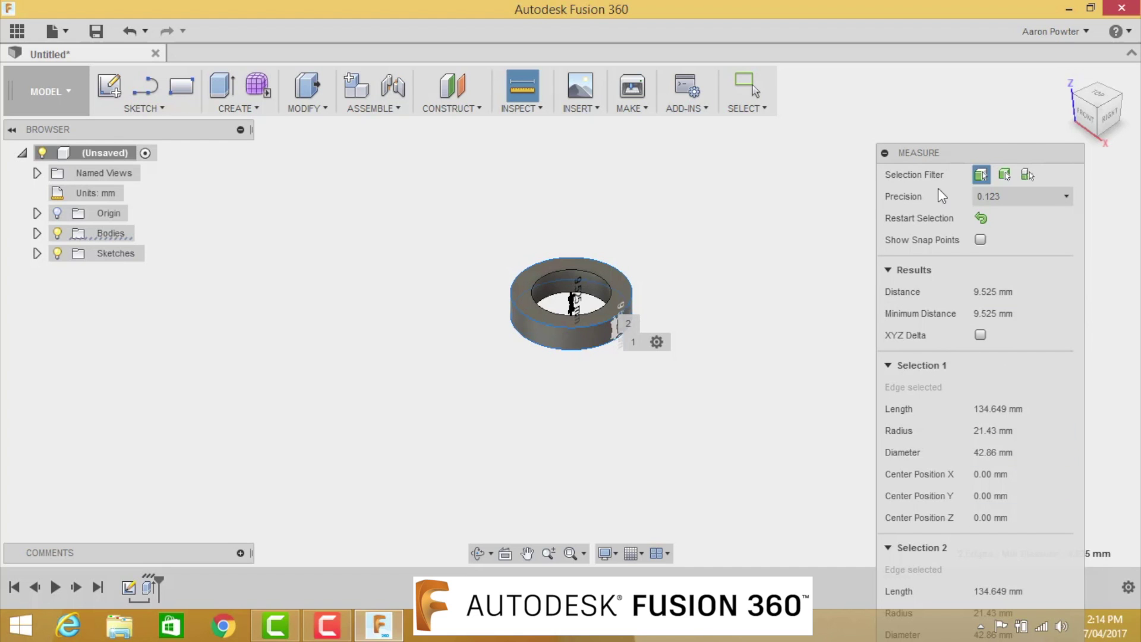
left_click_drag(947, 154, 890, 63)
key("Escape")
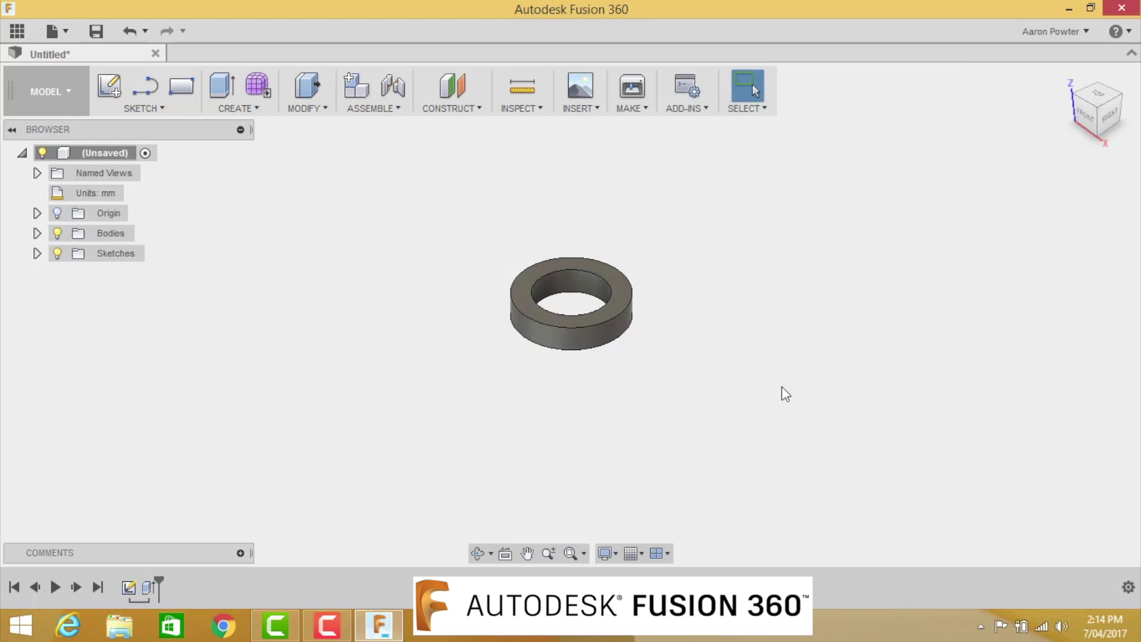
Step: Start a new sketch on the horizontal plane and draw a 50.8 mm vertical line upward from the ring's center
left_click(1097, 101)
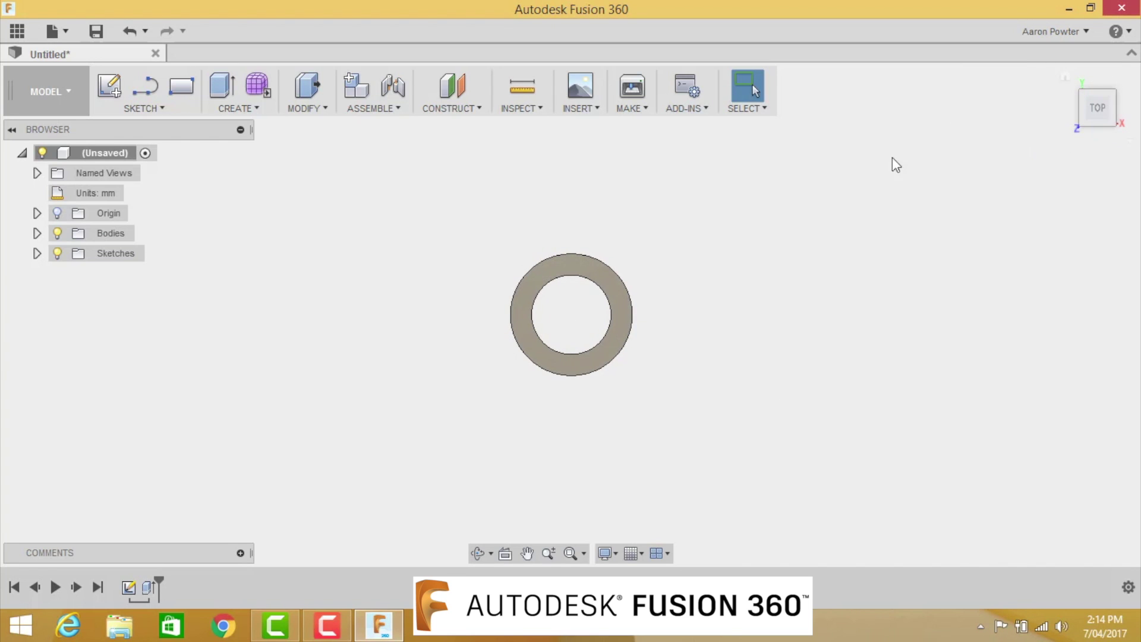
left_click(588, 269)
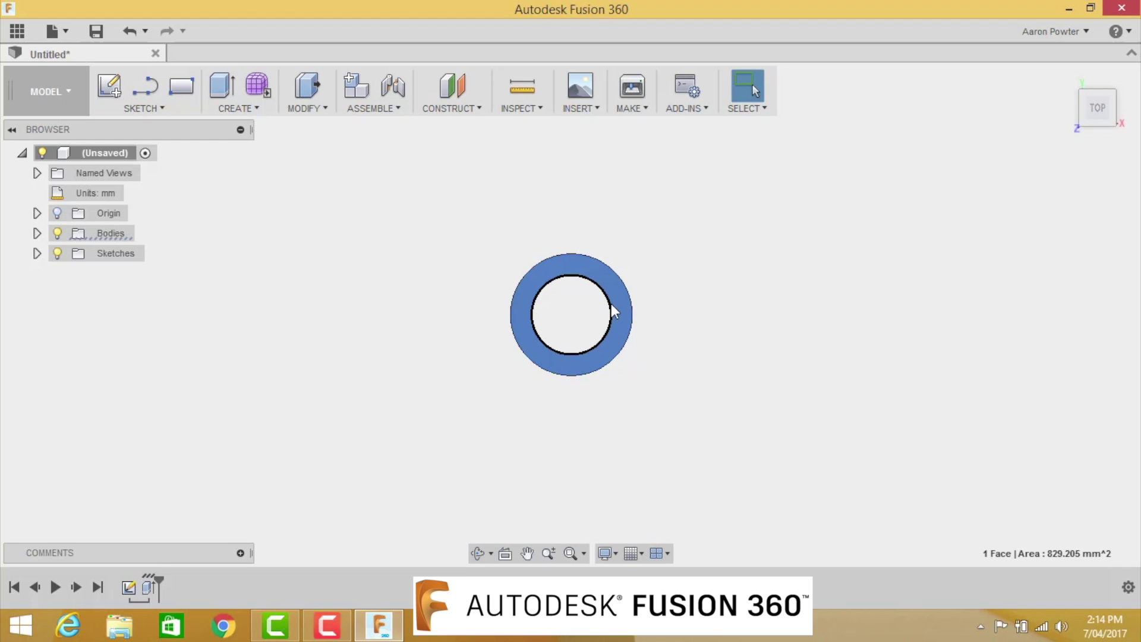
left_click(137, 108)
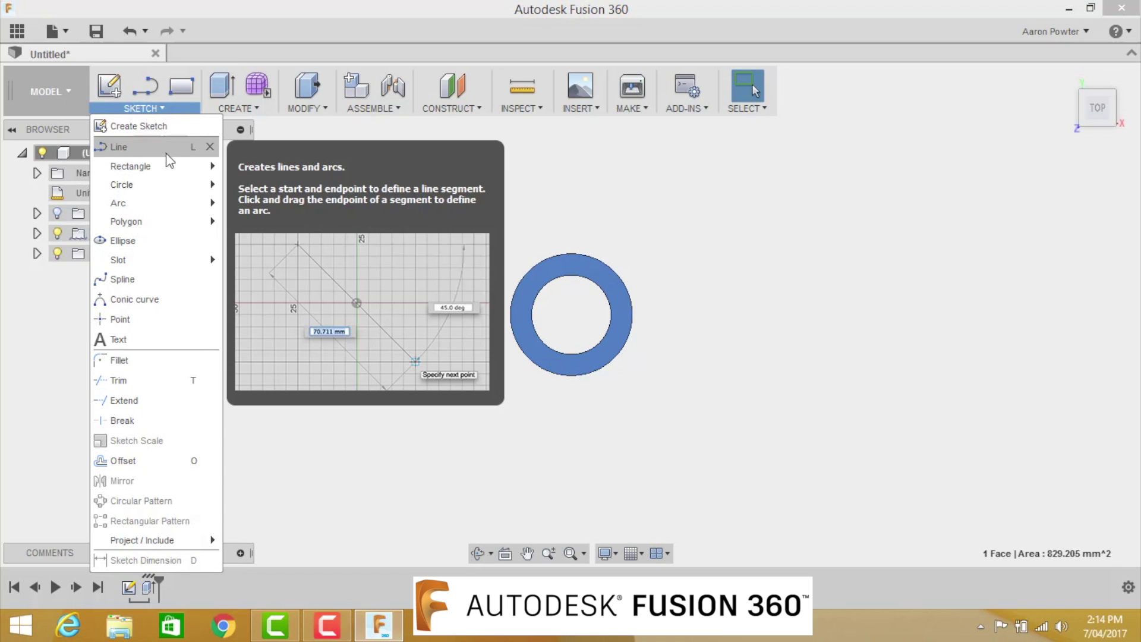
left_click(172, 158)
left_click(458, 221)
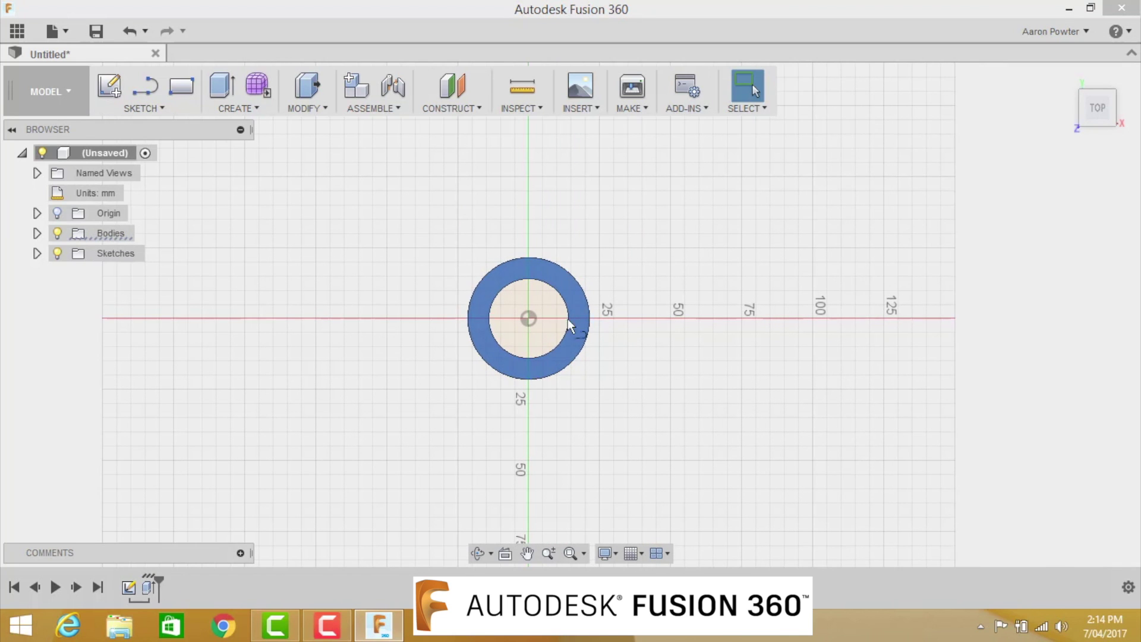
left_click(525, 319)
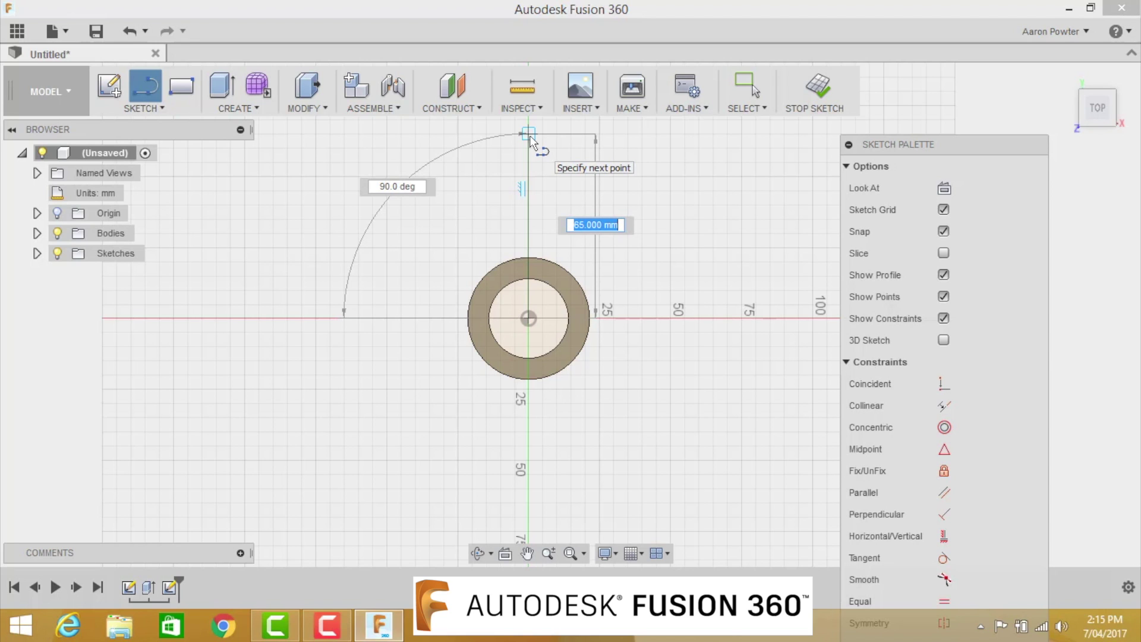
type("50.8")
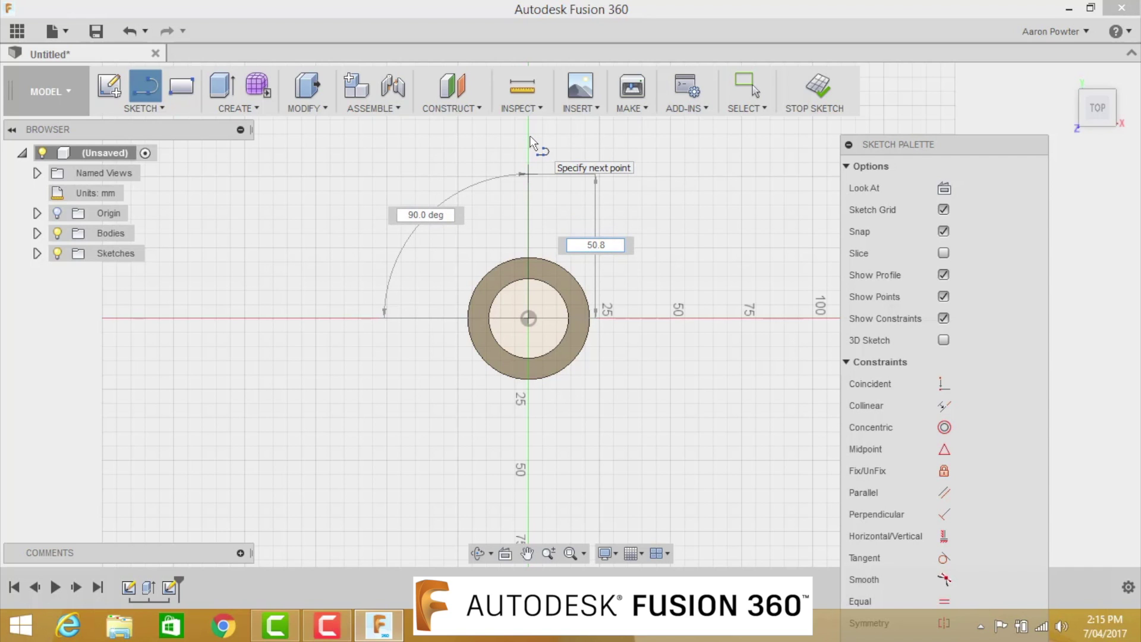
key("Tab")
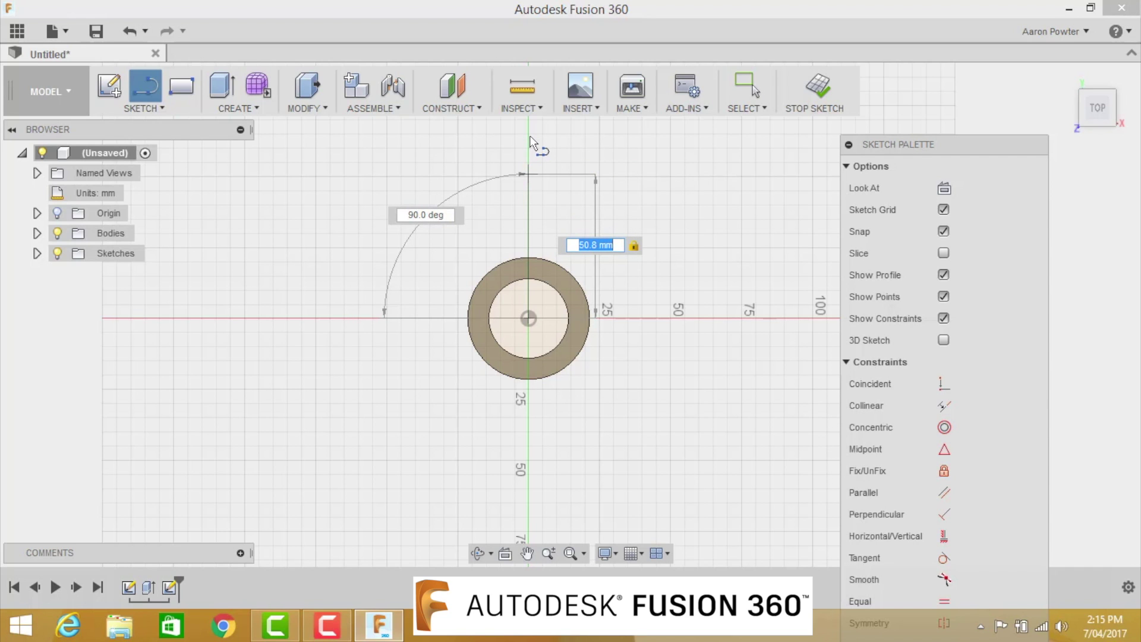
key("Return")
key("Escape")
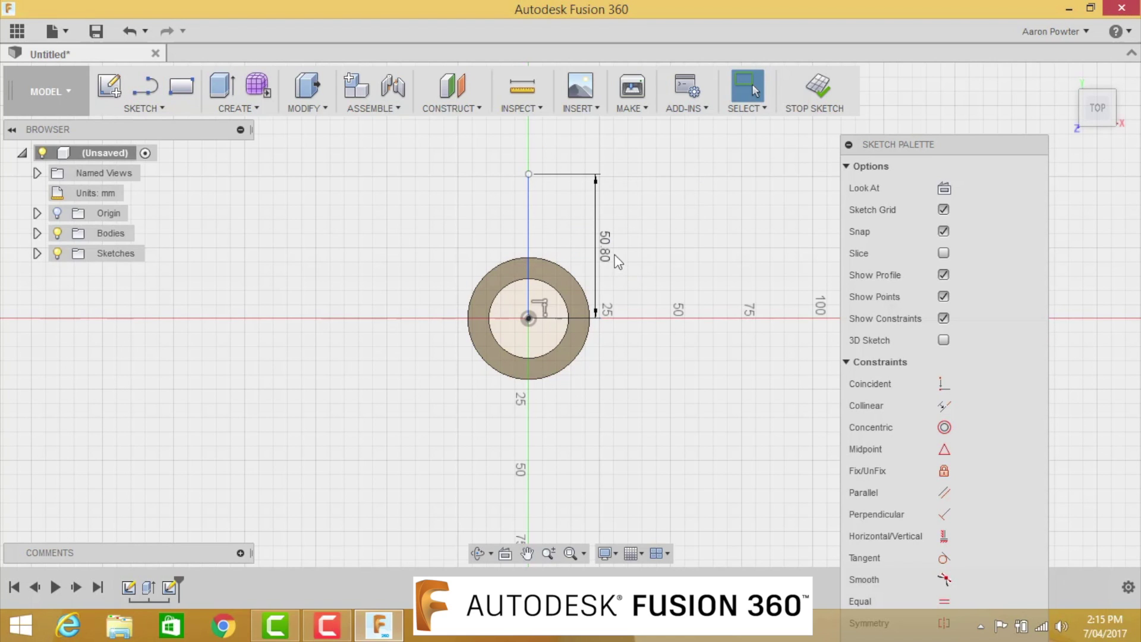
Step: Move the 50.80 dimension to the other side of the vertical line and convert that line to construction geometry
left_click_drag(614, 255, 446, 254)
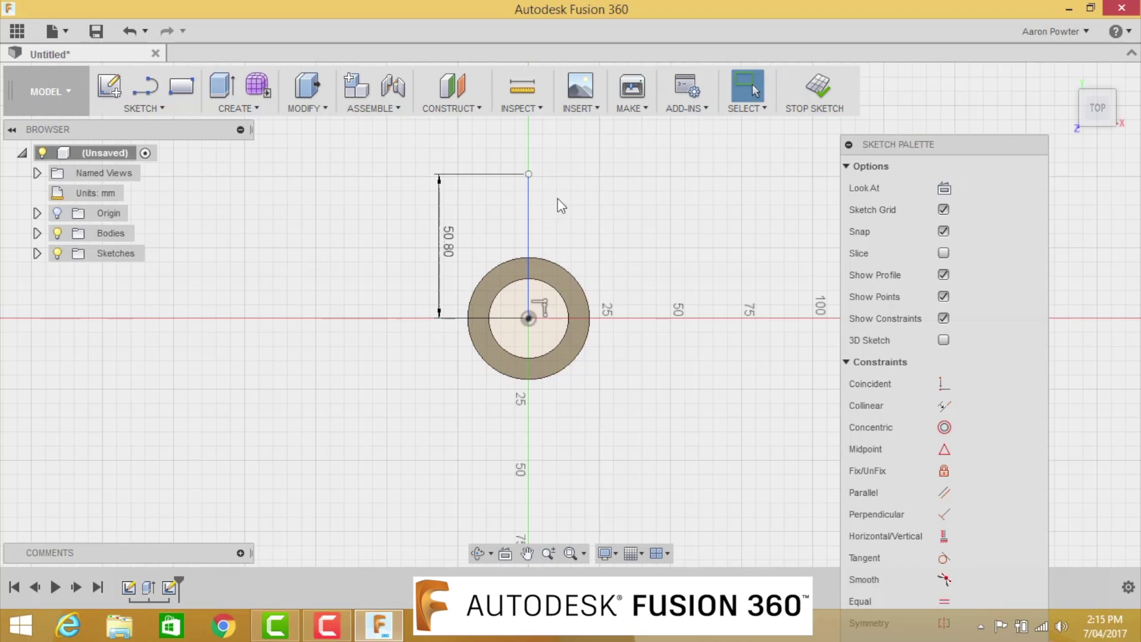
left_click(529, 210)
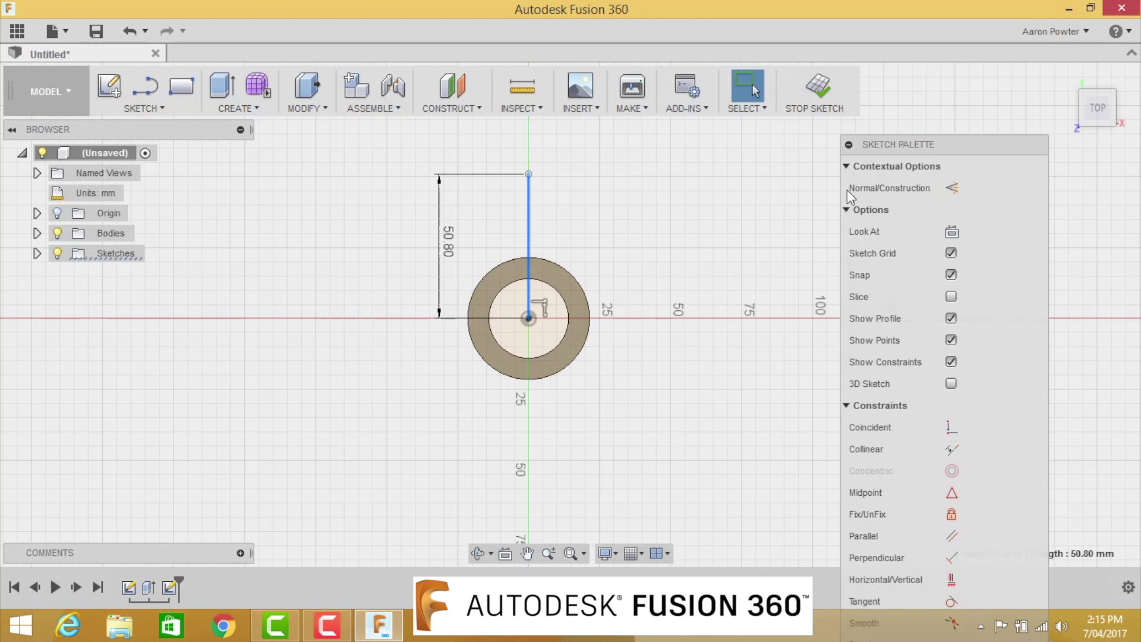
left_click(951, 191)
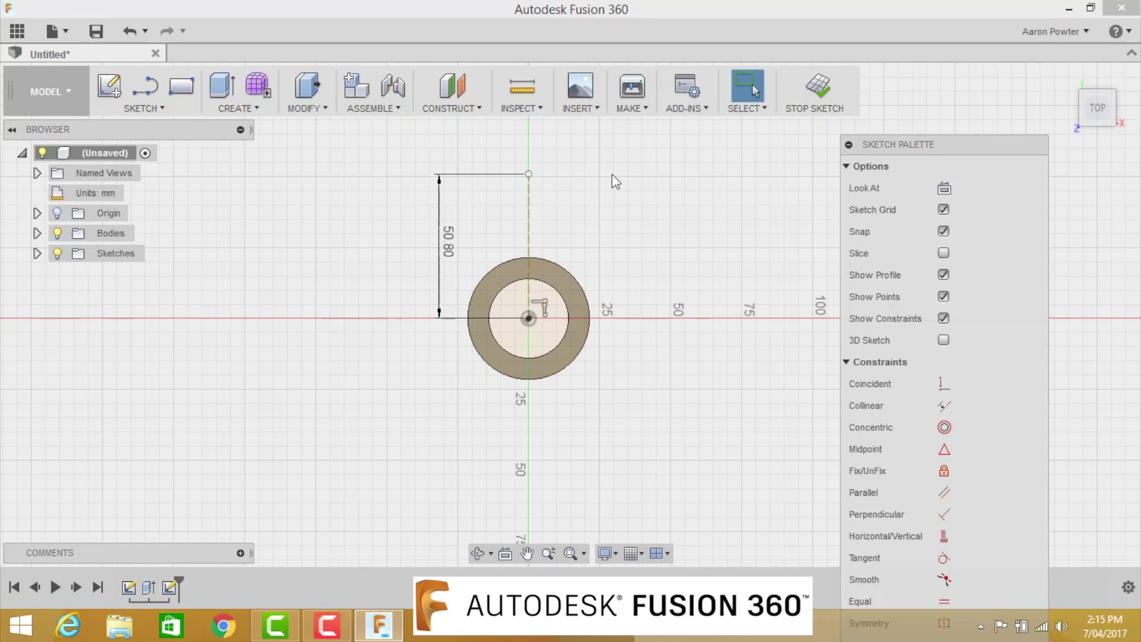
Step: Draw connected lines from the construction line's upper end: about 40 mm right, about 20.8 mm down, back left, and down onto the ring's outer circle
key("l")
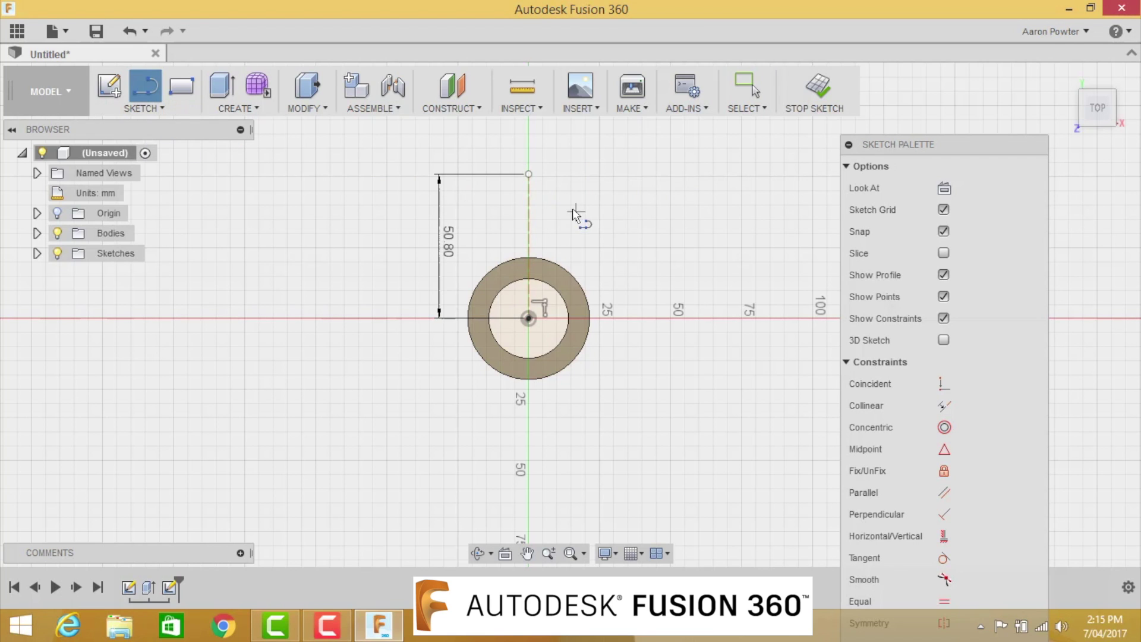
left_click(529, 175)
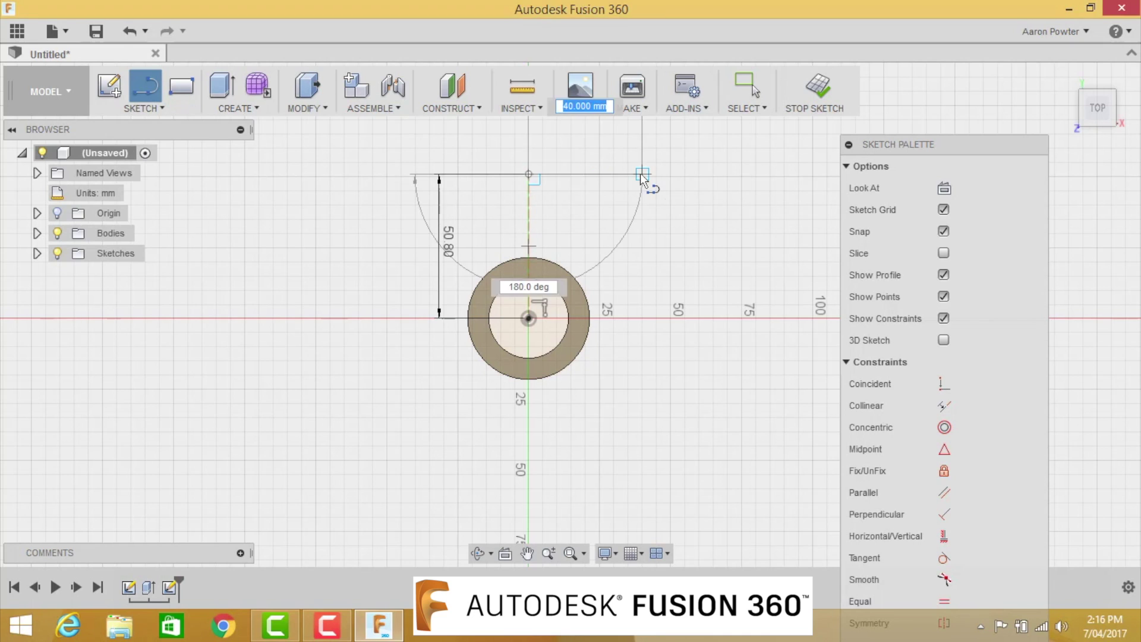
left_click(642, 175)
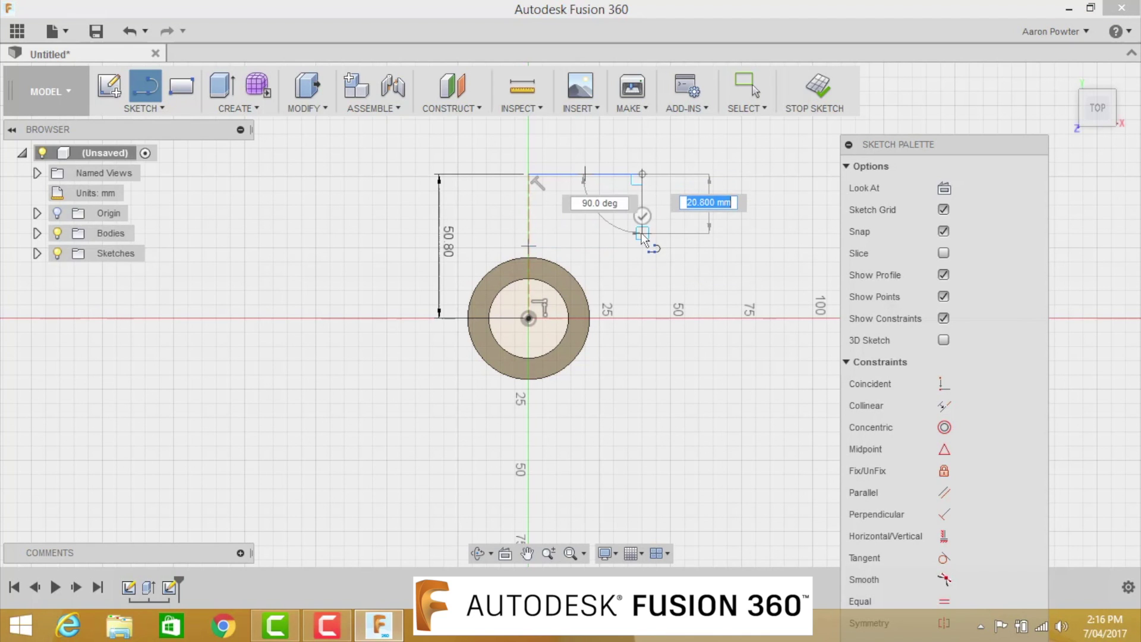
left_click(641, 233)
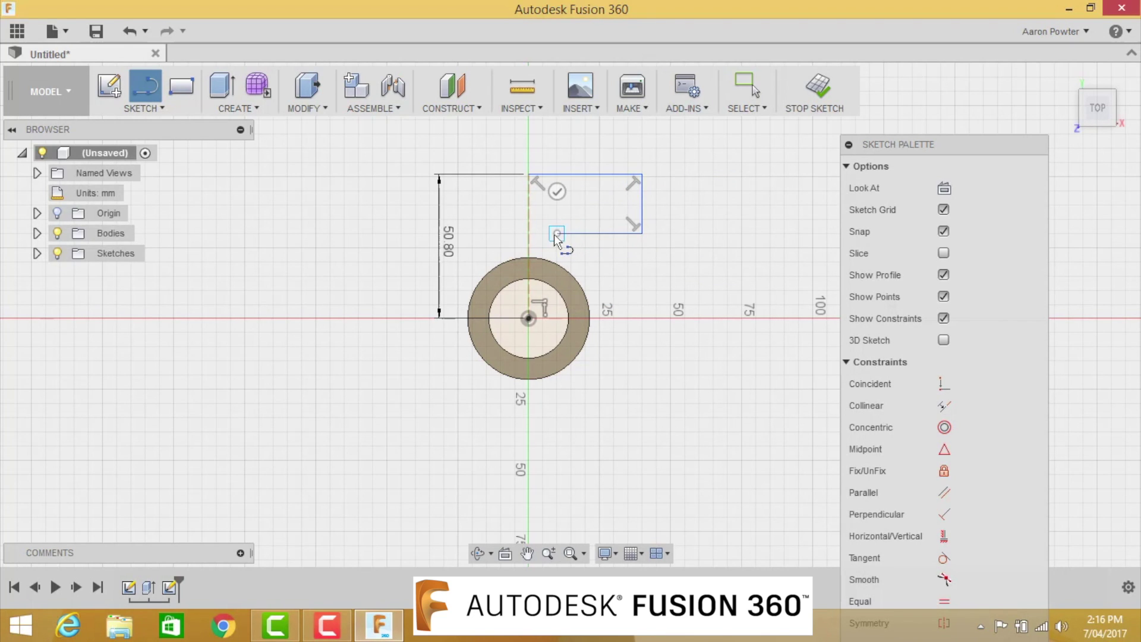
left_click(556, 234)
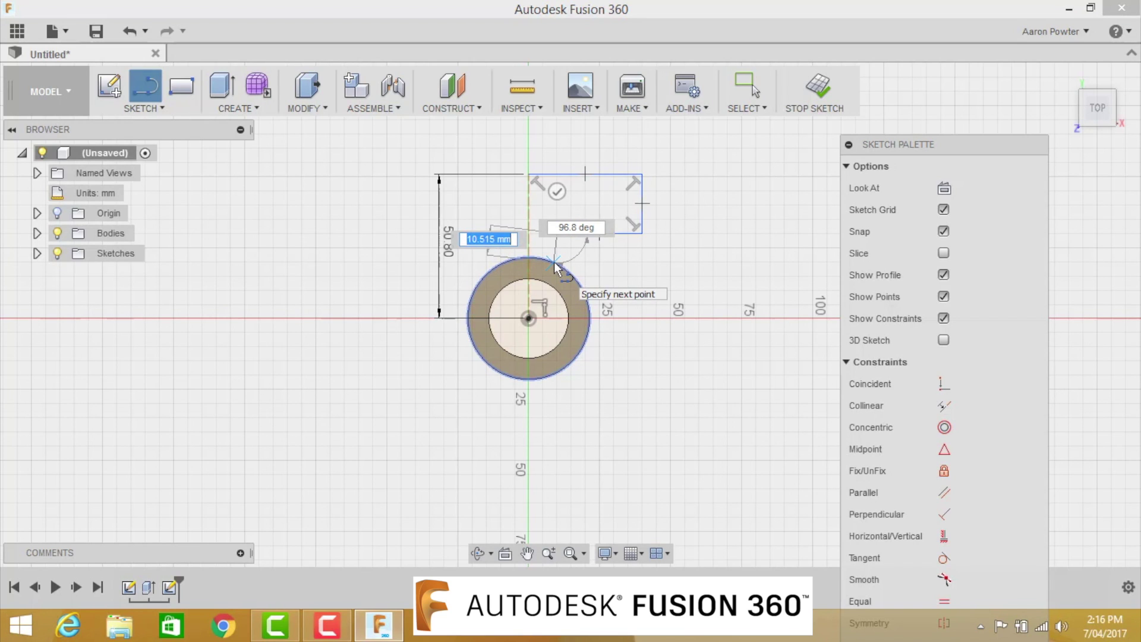
double_click(566, 271)
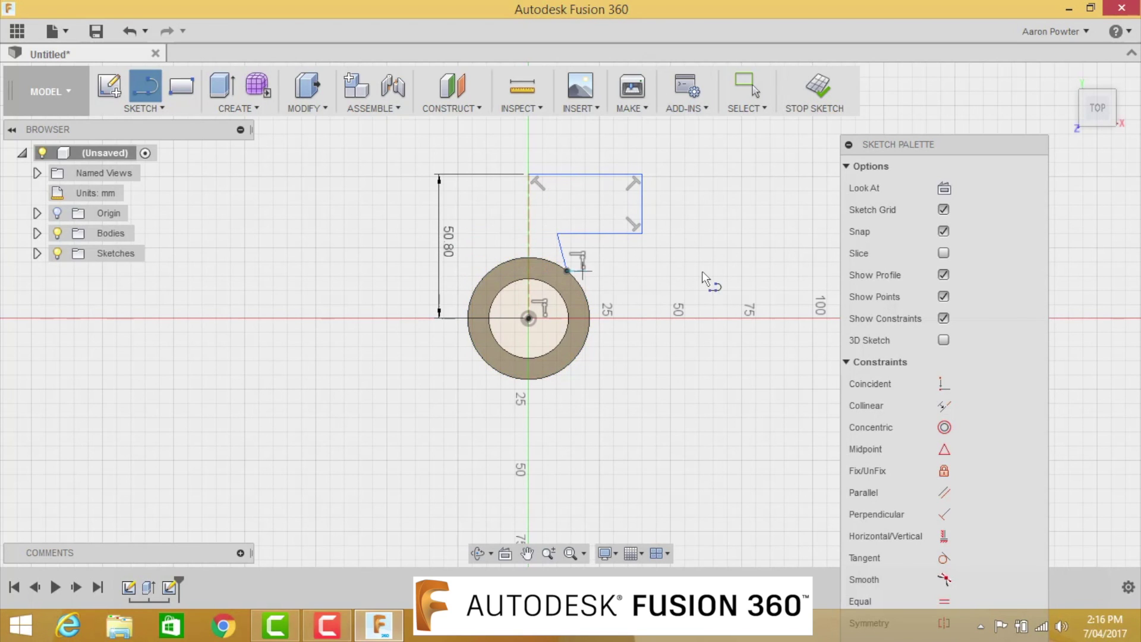
key("Escape")
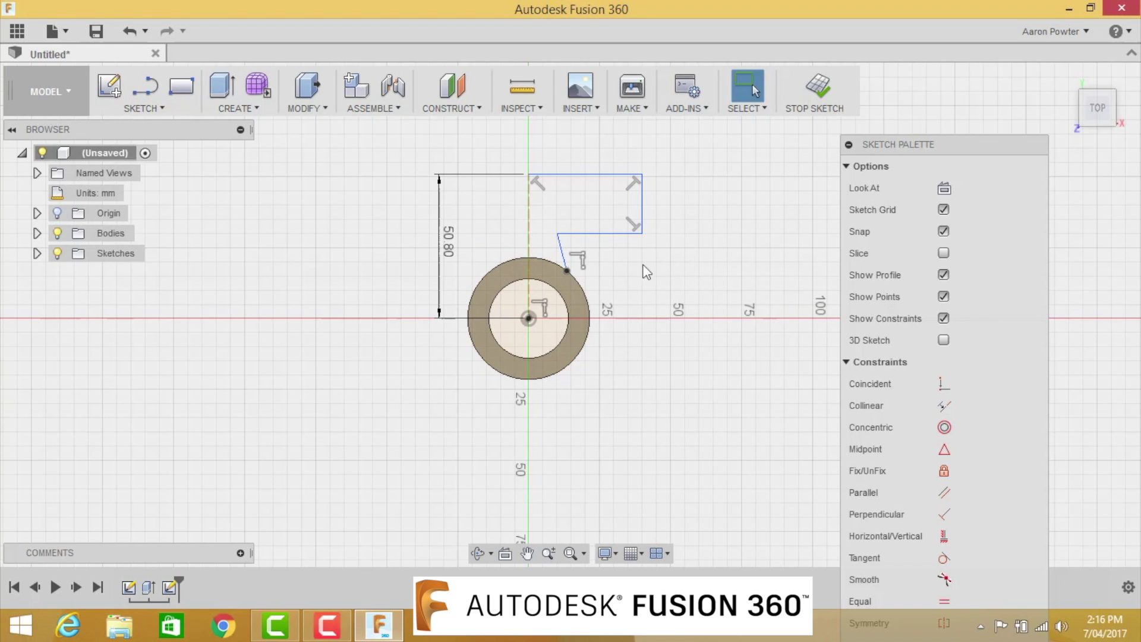
Step: Apply a Horizontal/Vertical constraint to the short slanted line that ends on the ring's outer circle
left_click(559, 252)
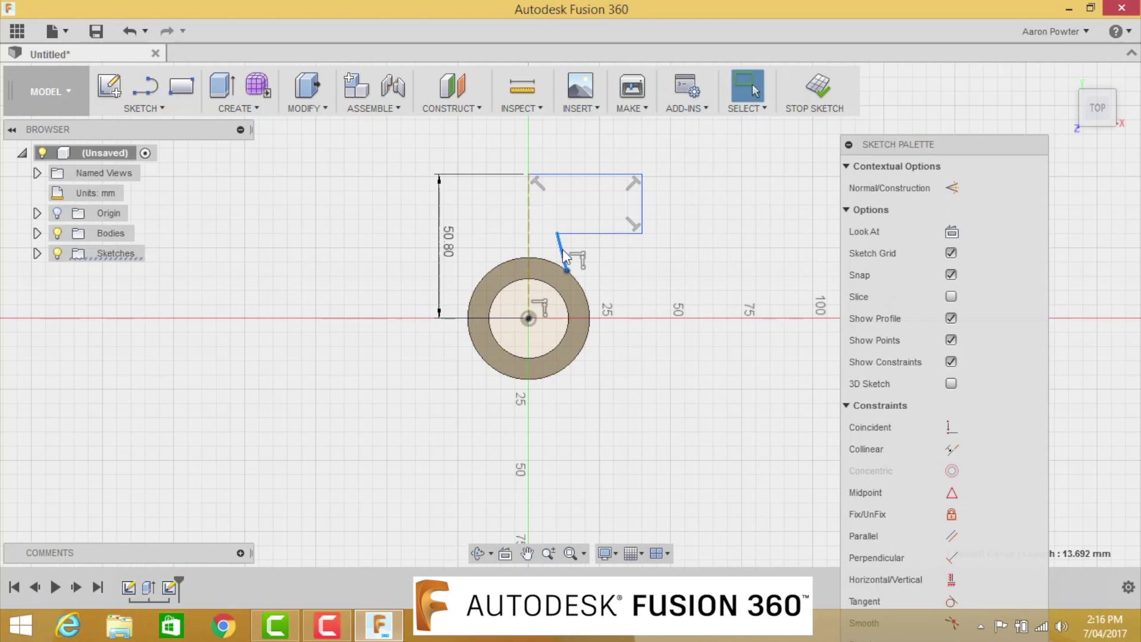
left_click(636, 246)
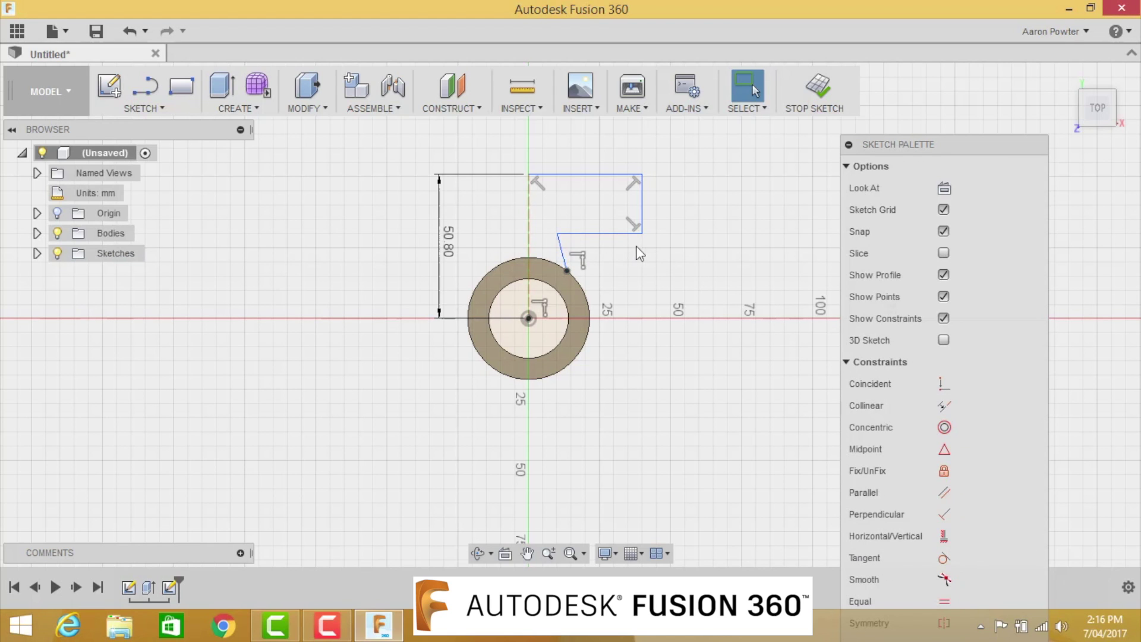
left_click(563, 250)
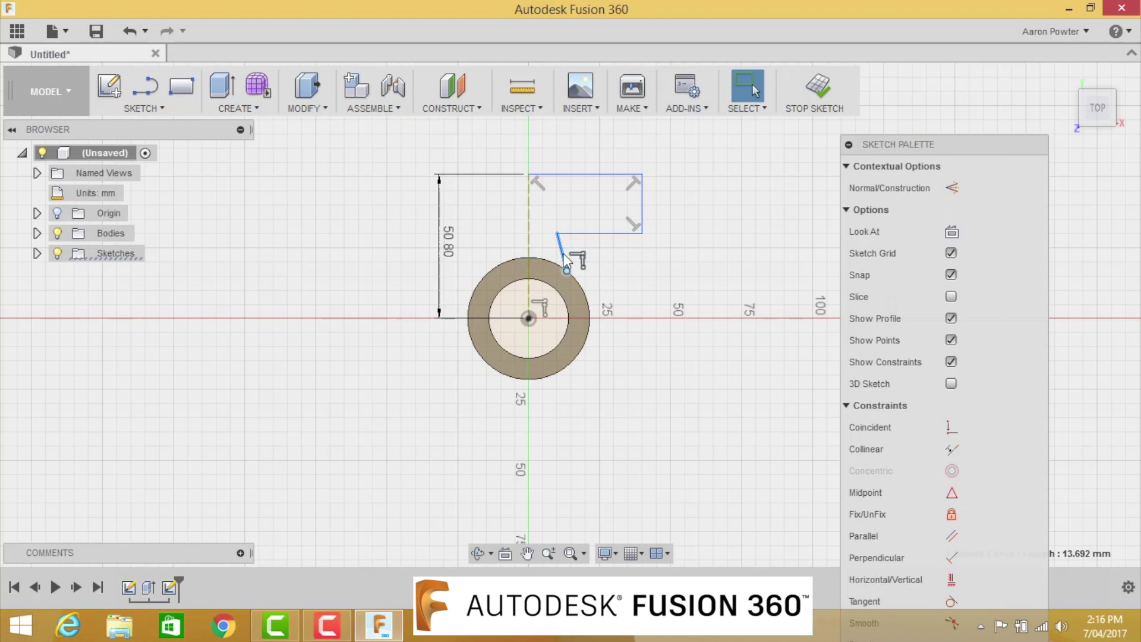
right_click(565, 257)
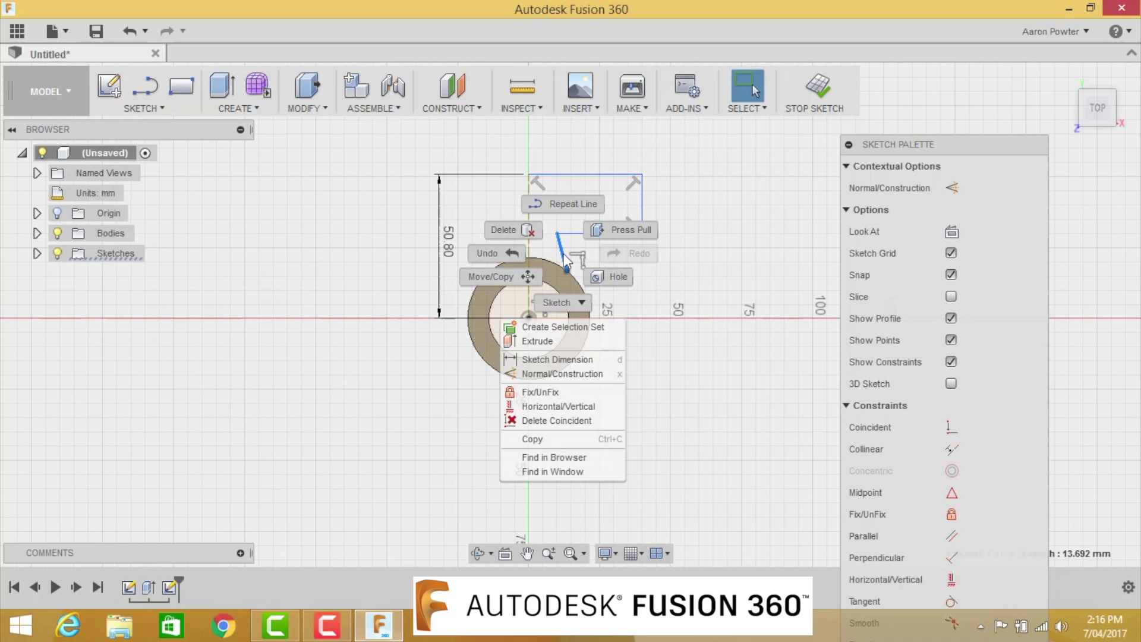
left_click(572, 404)
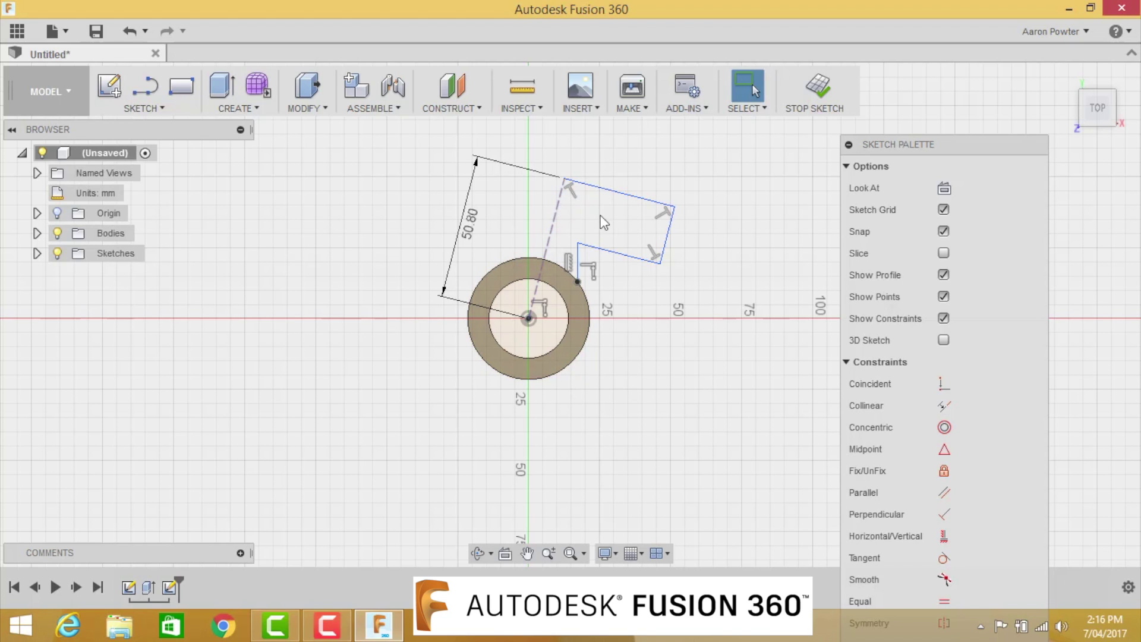
Step: Apply a Horizontal/Vertical constraint to the tilted construction line from the ring's center
left_click(556, 213)
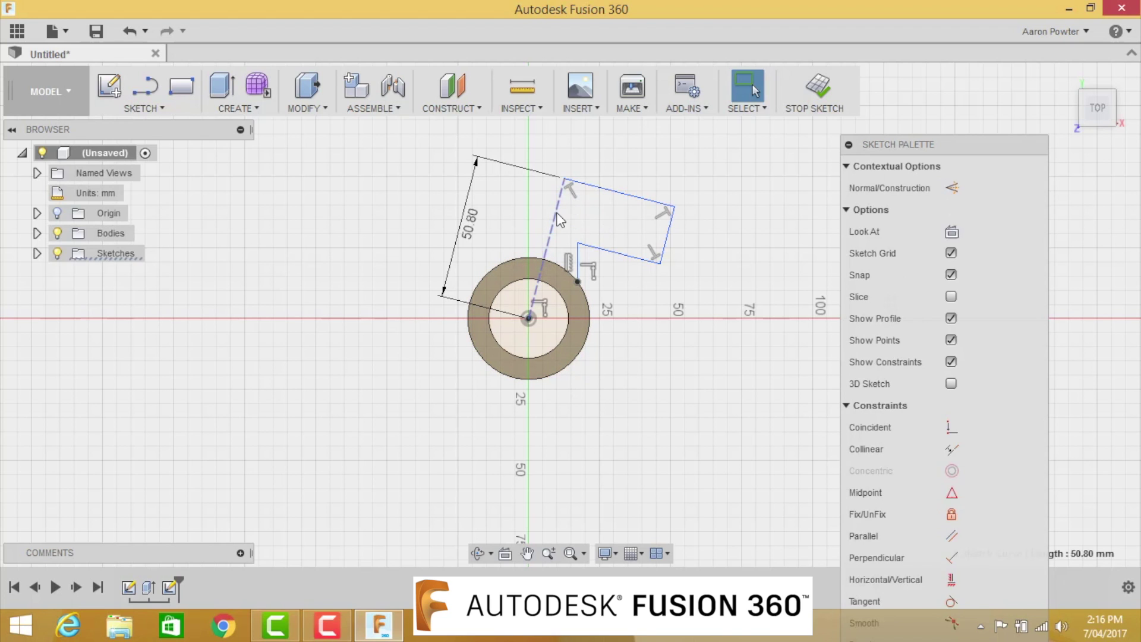
right_click(556, 213)
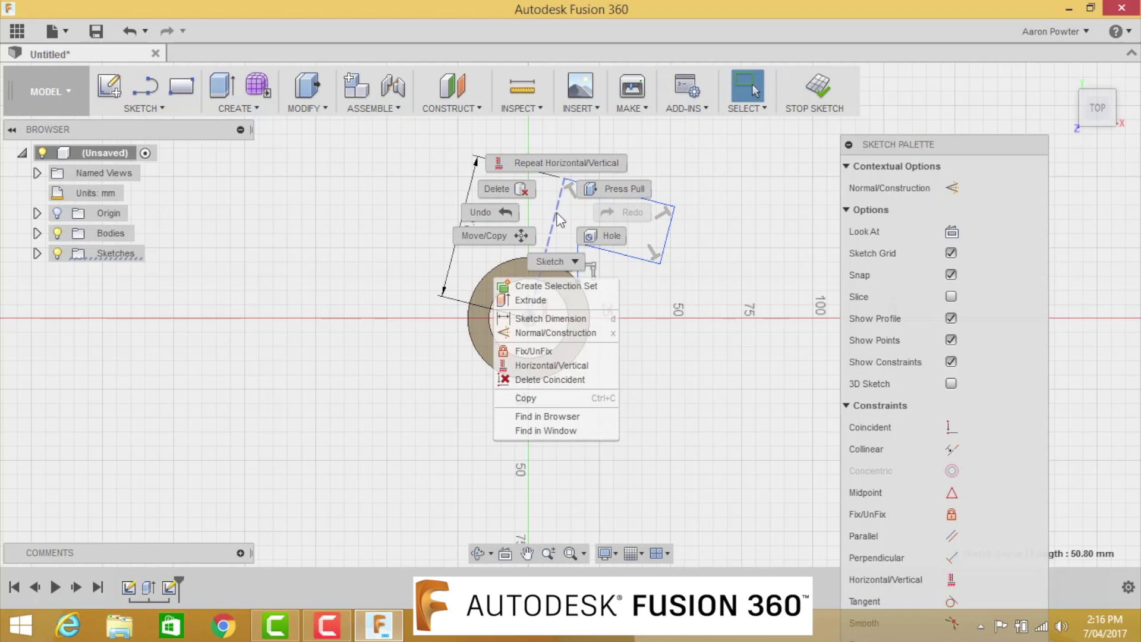
left_click(558, 364)
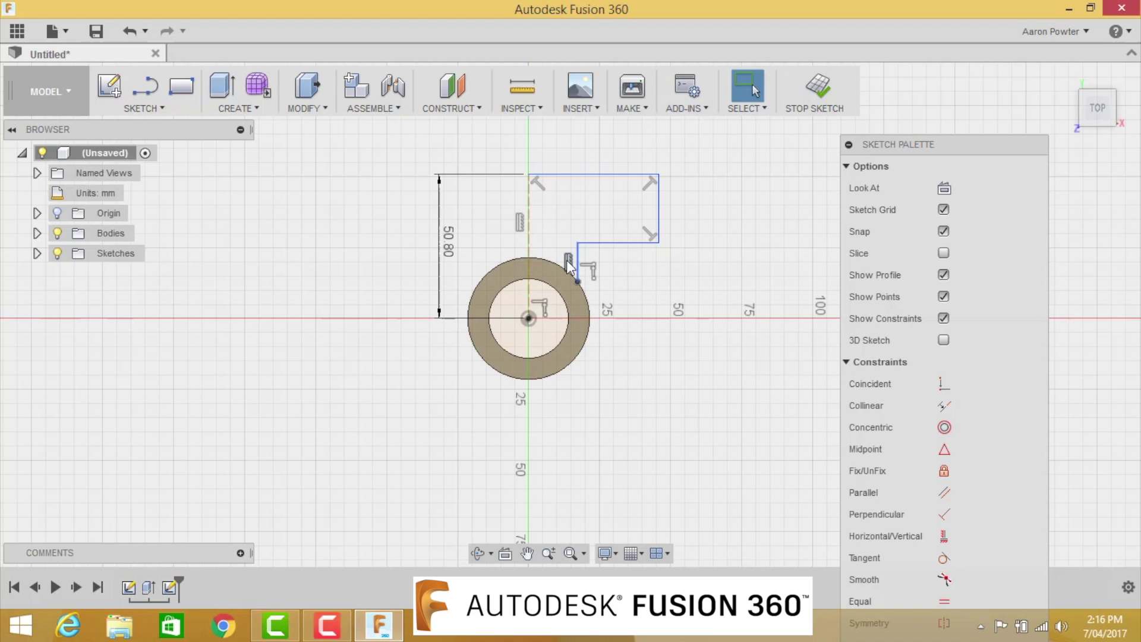
left_click(577, 281)
left_click(694, 265)
Step: Dimension the distance from the construction line to the profile's outer vertical line as 19.05 mm, placing it above the profile
key("d")
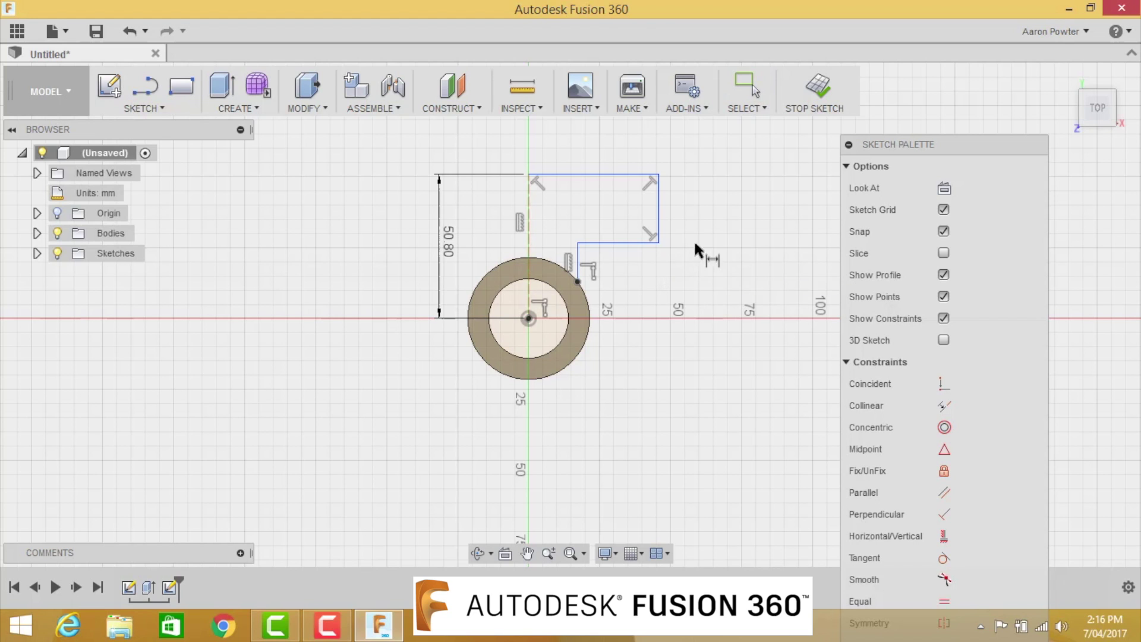
left_click(601, 175)
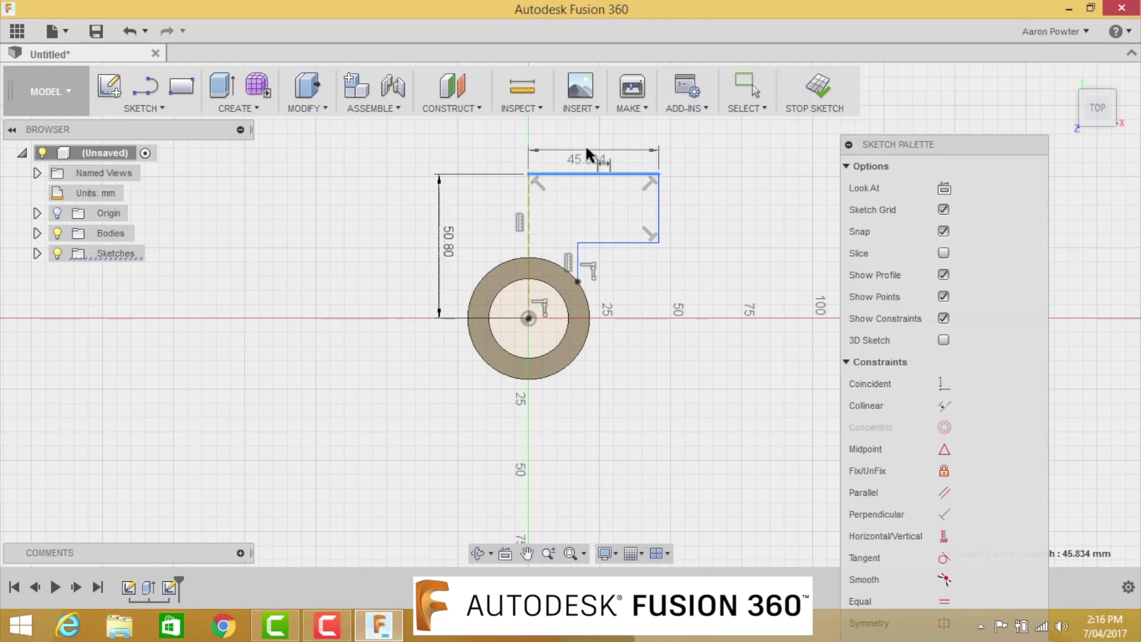
key("Escape")
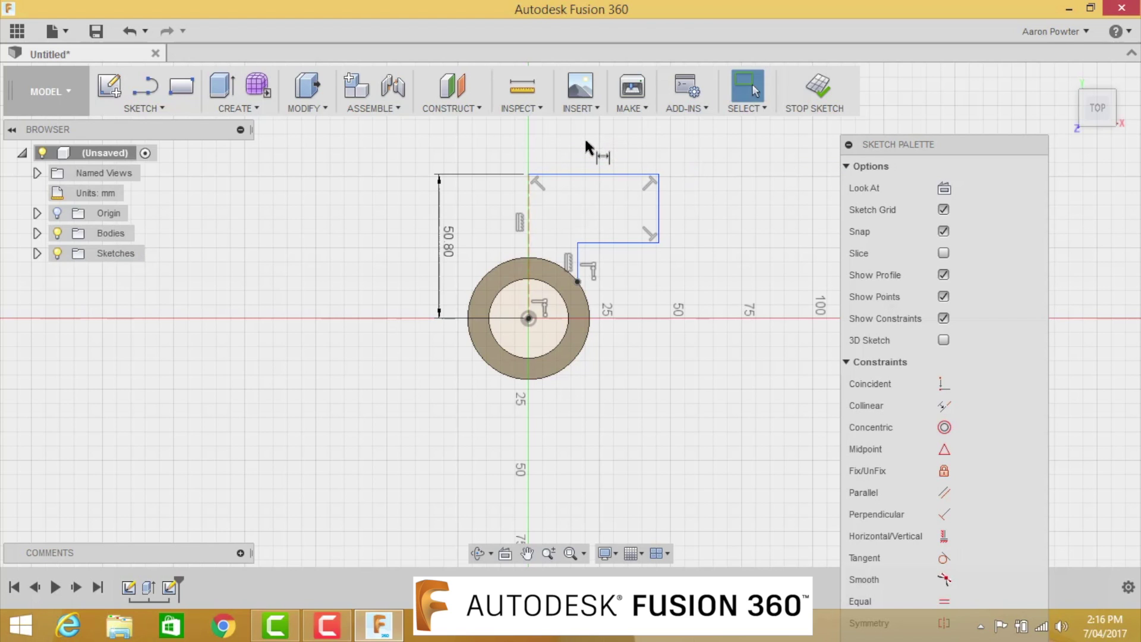
left_click(528, 208)
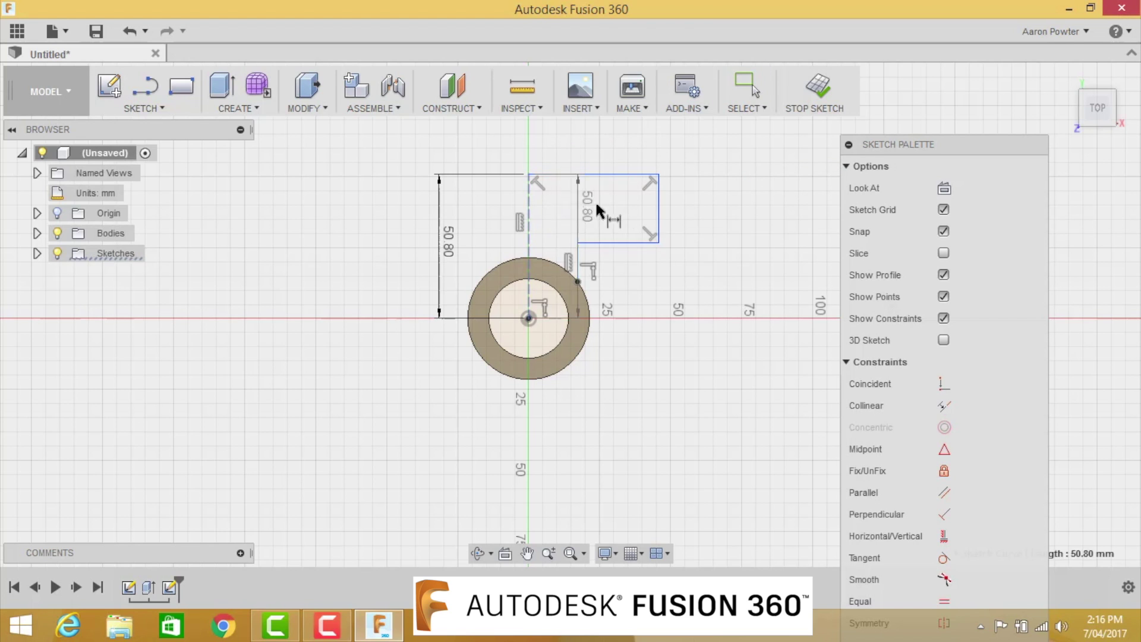
left_click(657, 215)
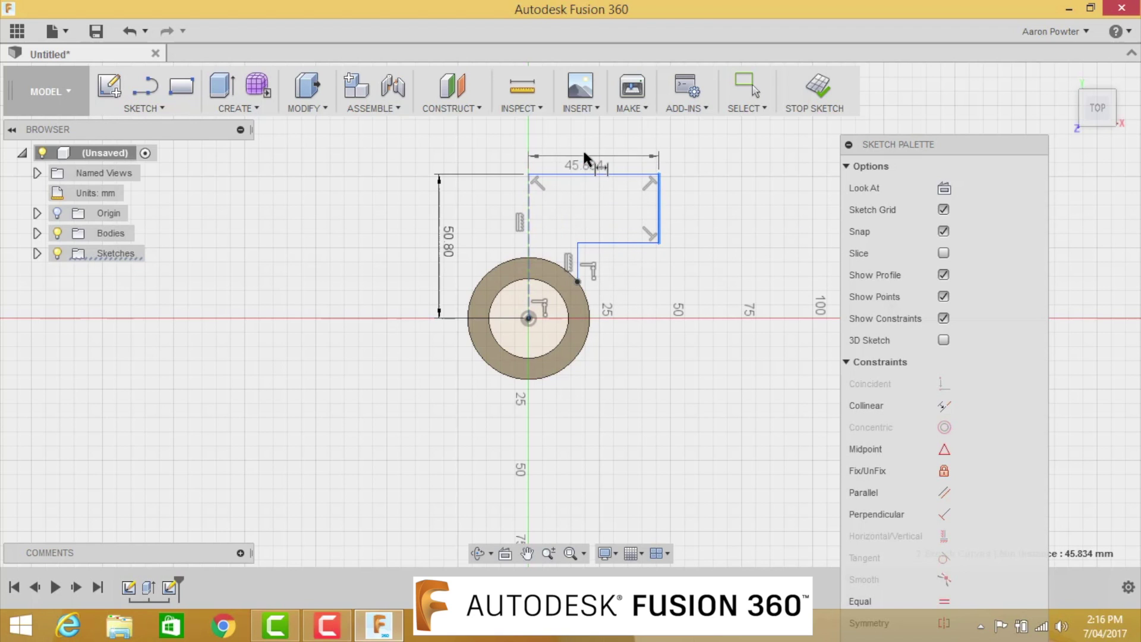
left_click(591, 139)
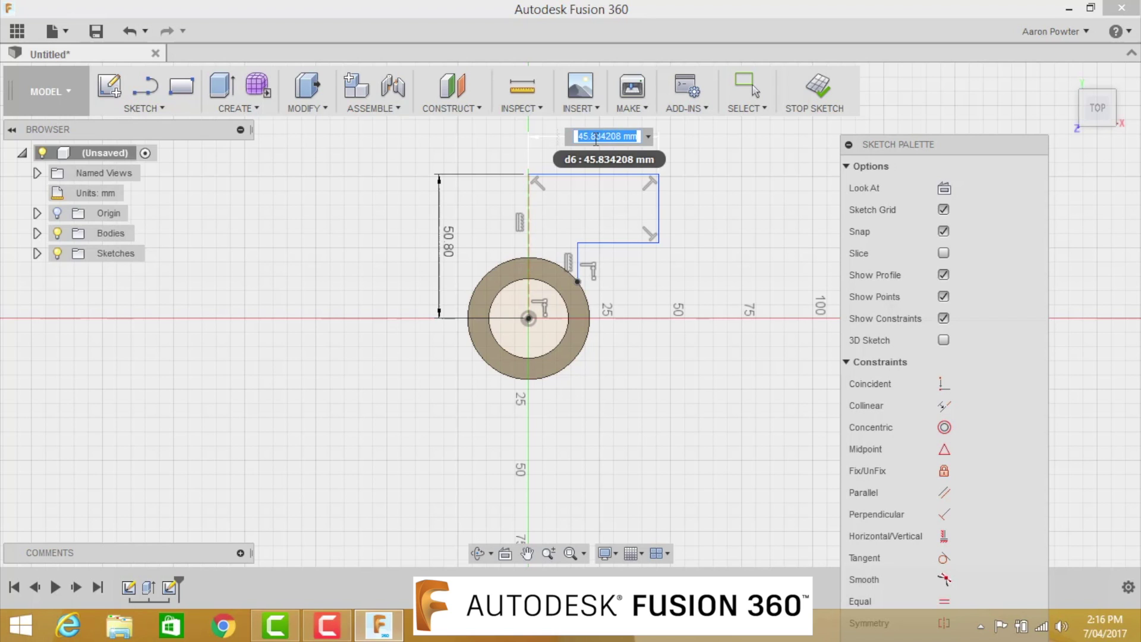
type("19.05")
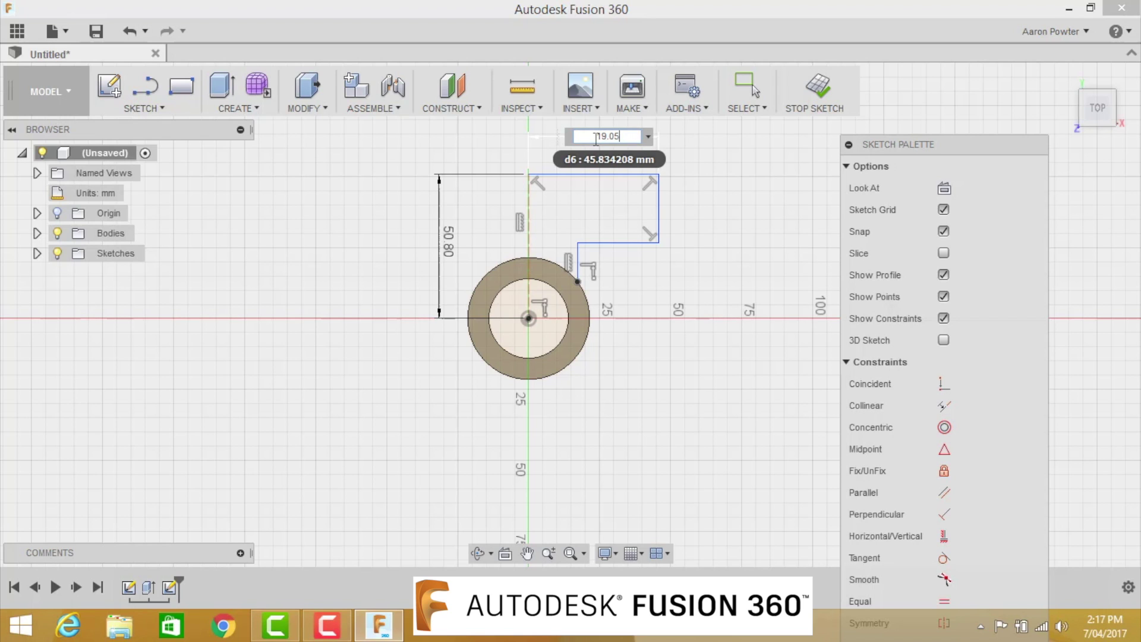
key("Return")
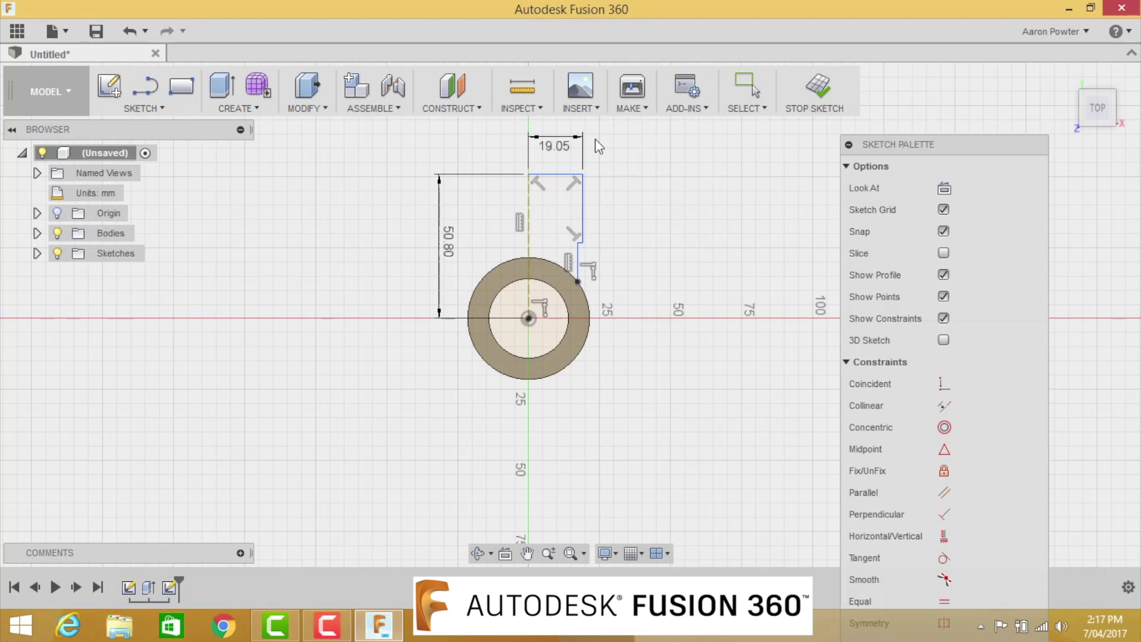
Step: Dimension the profile's outer vertical line and set its length to 17.463 mm
left_click(585, 205)
left_click(625, 217)
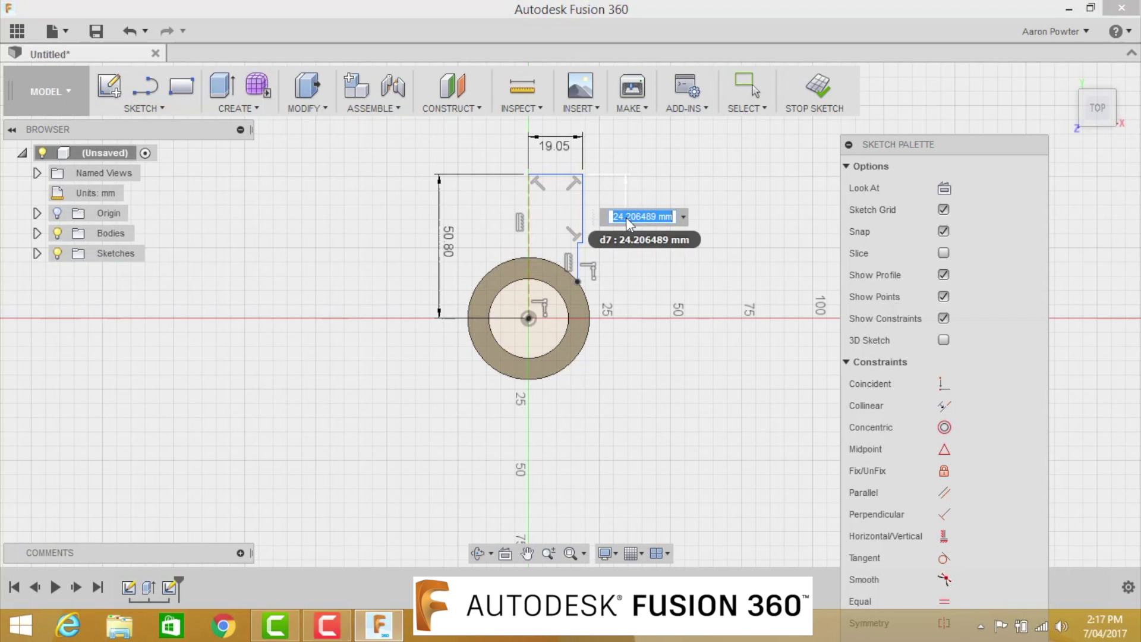
key("Return")
key("Escape")
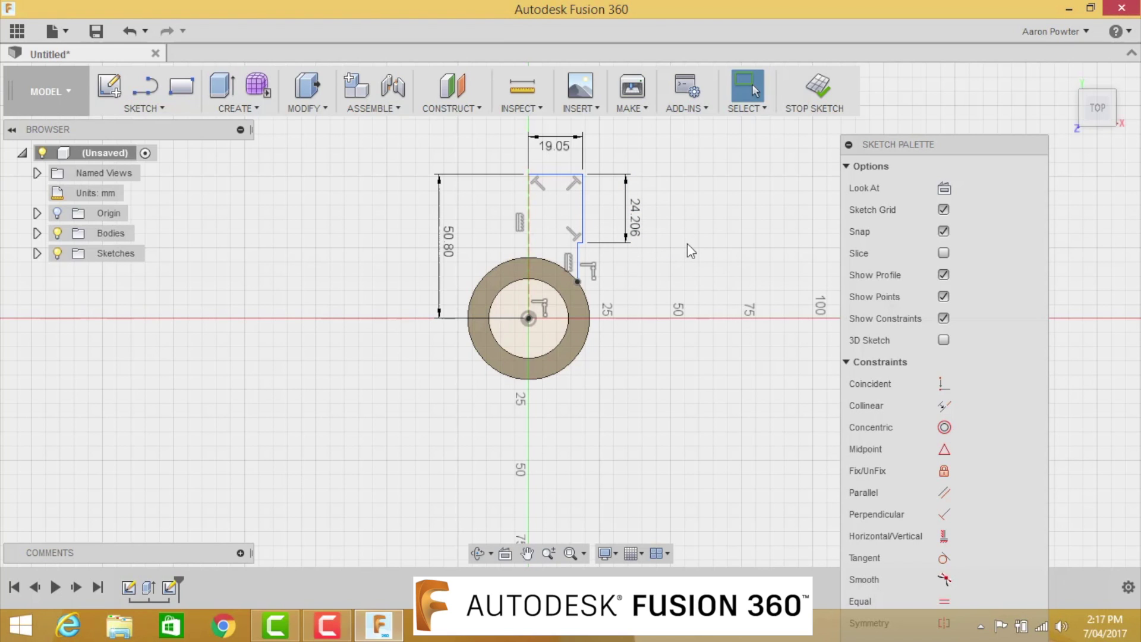
double_click(635, 217)
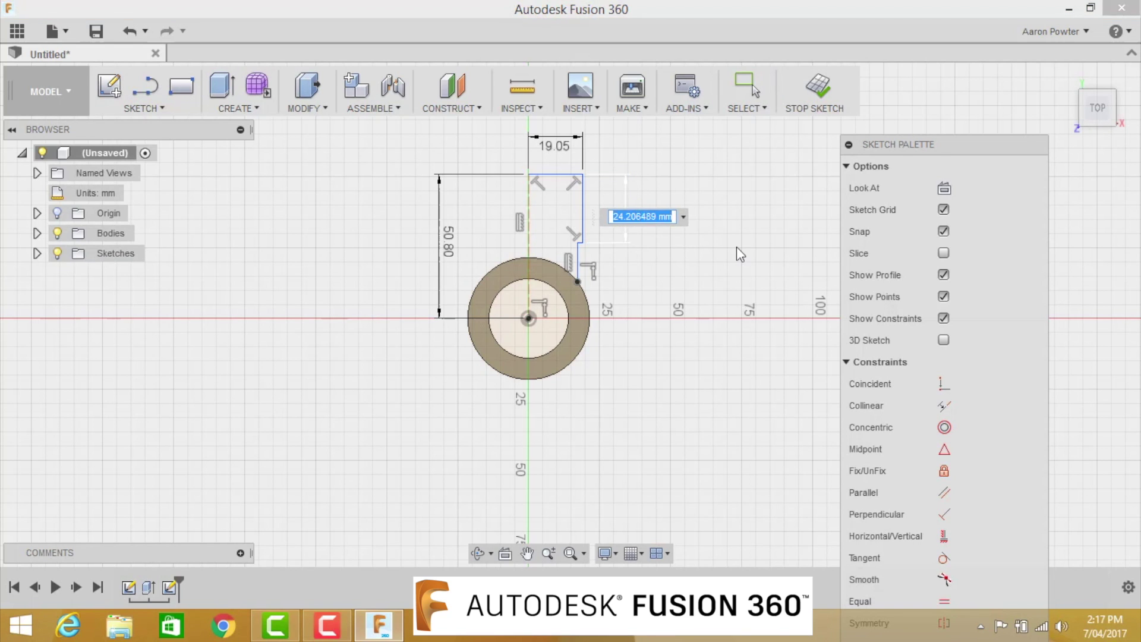
type("17.")
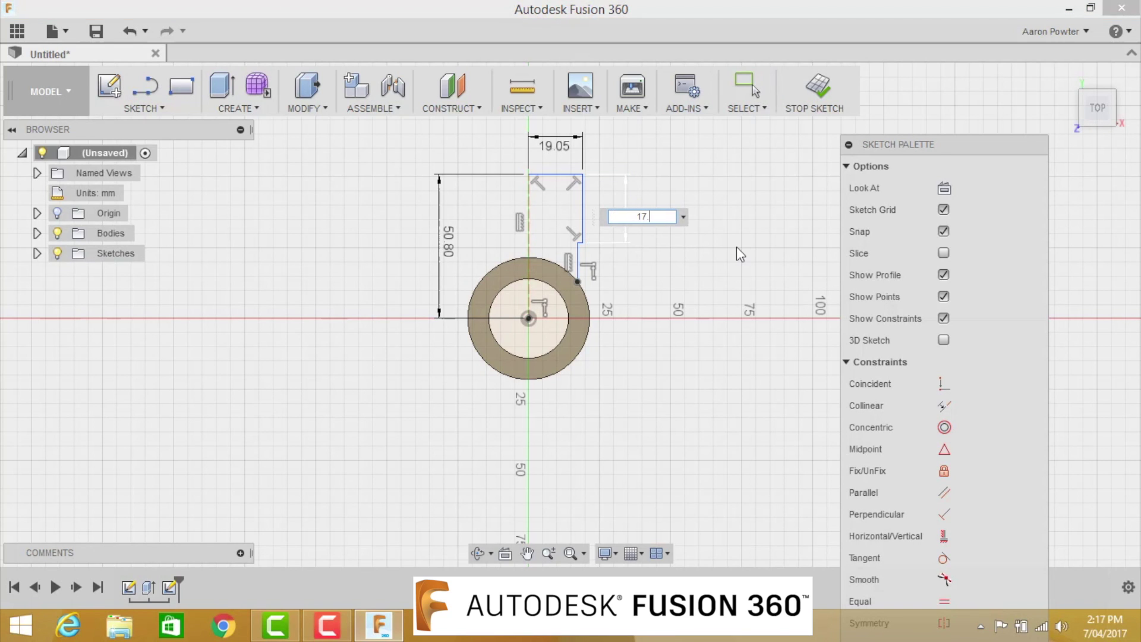
type("463")
key("Return")
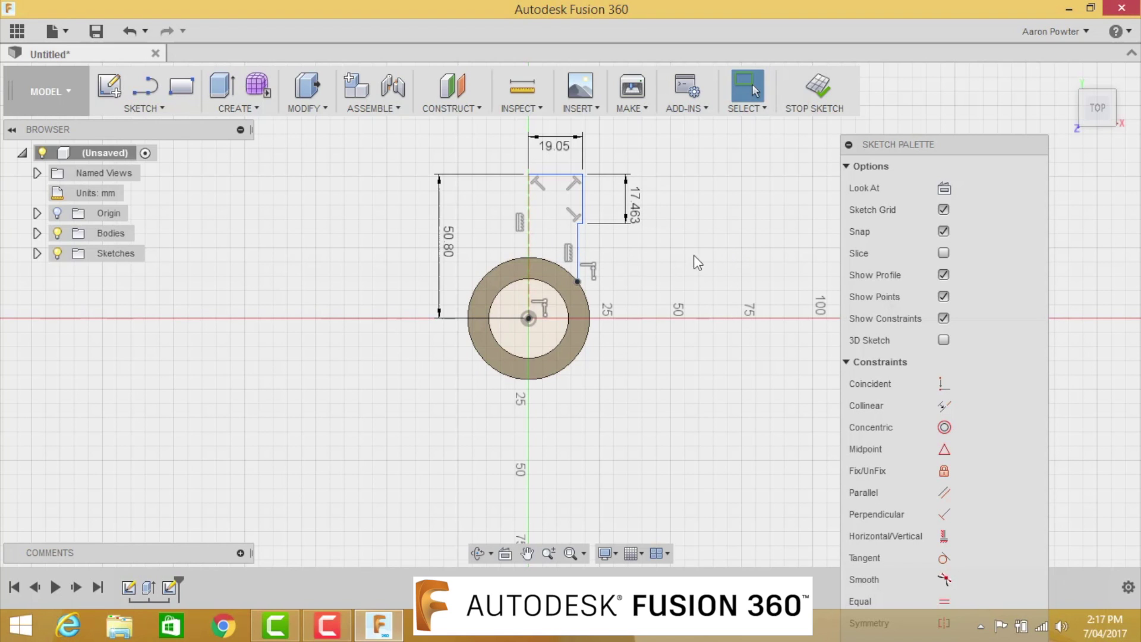
Step: Dimension the distance from the construction line to the short vertical line ending on the ring as 4.763 mm
key("d")
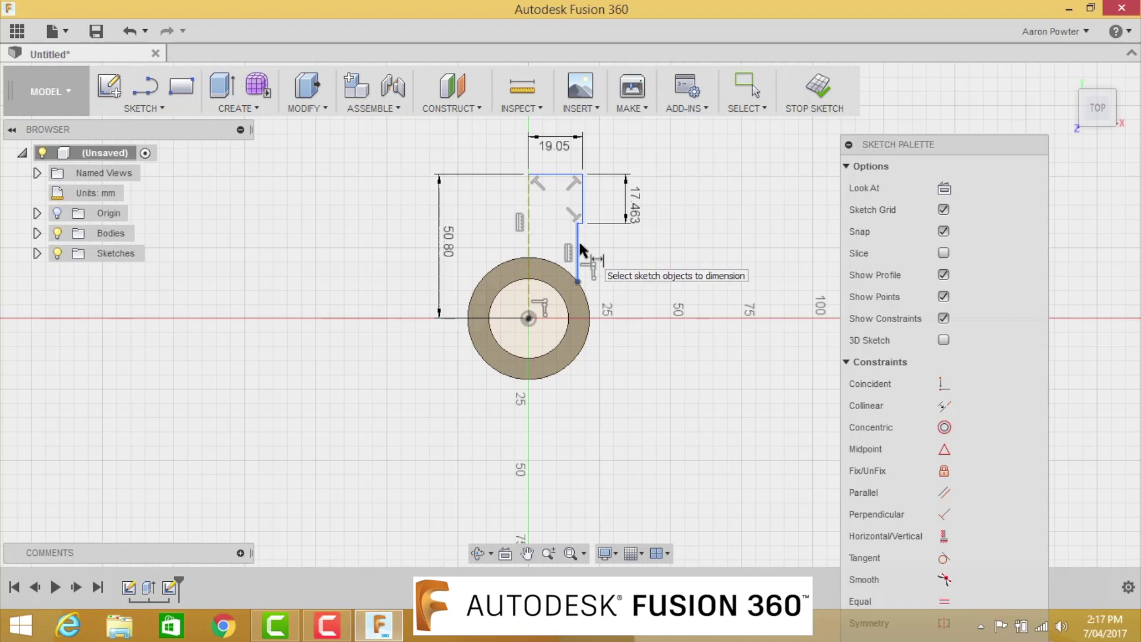
left_click(578, 250)
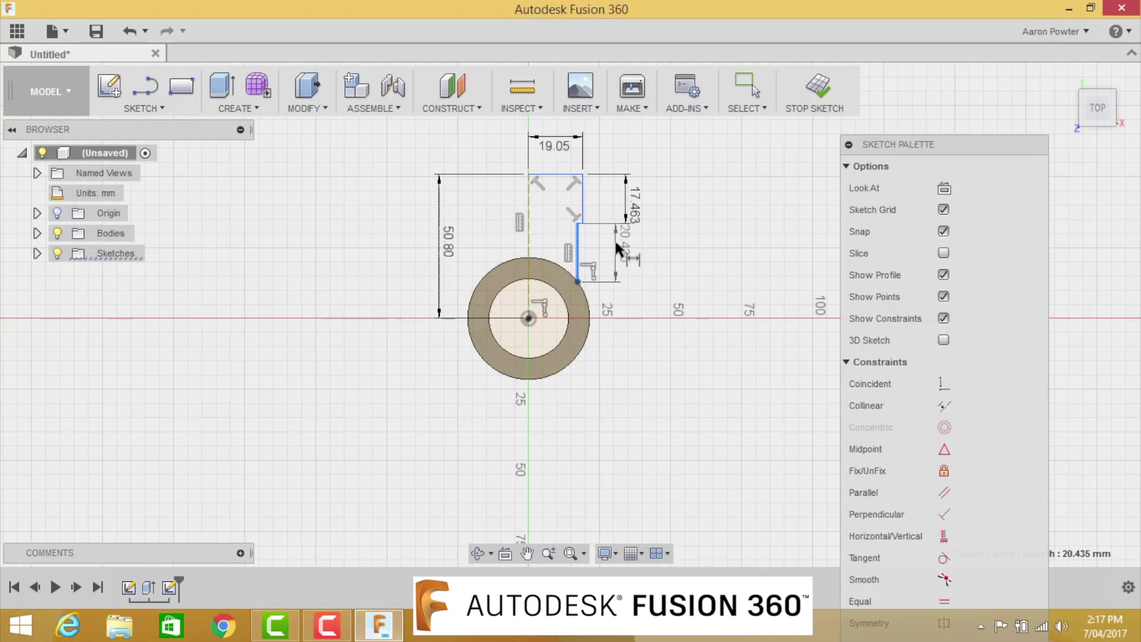
left_click(529, 250)
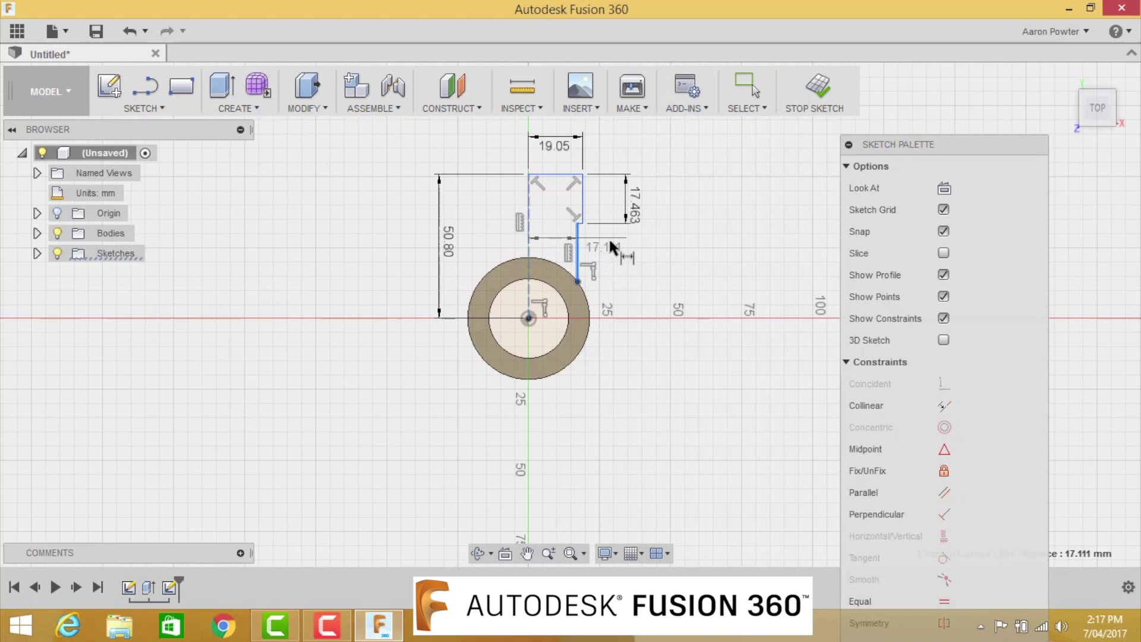
left_click(612, 245)
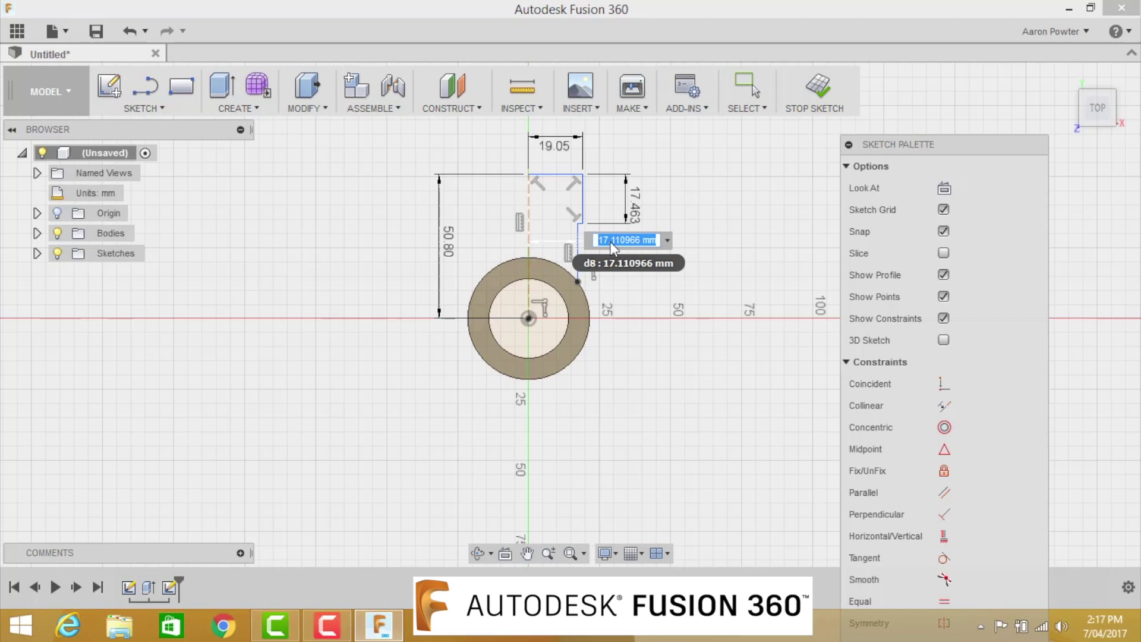
type("4.763")
key("Return")
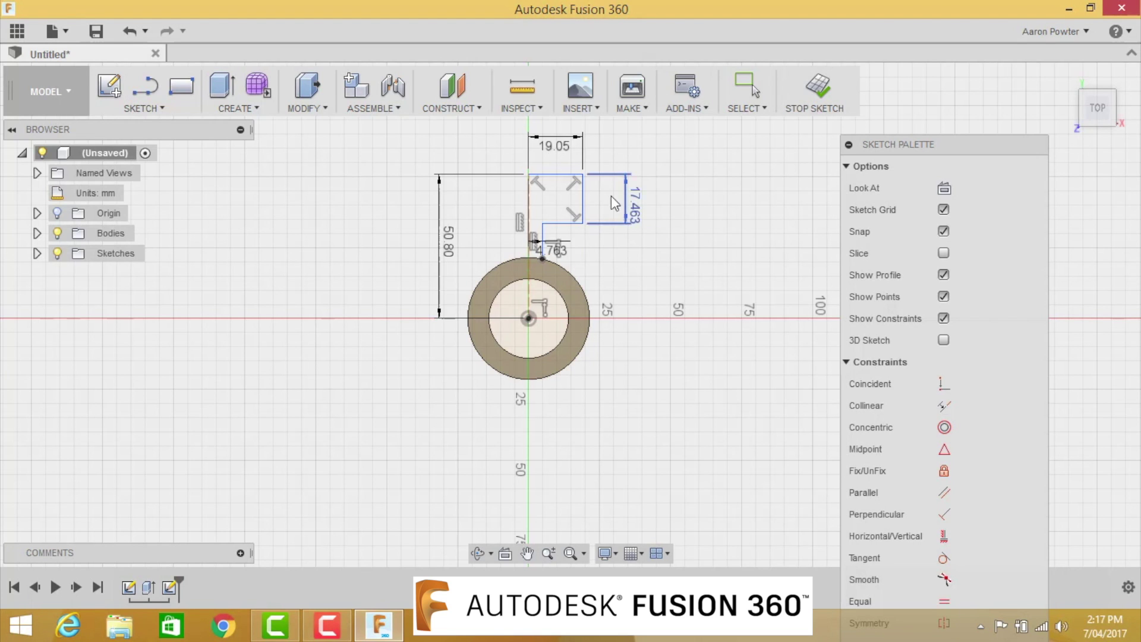
Step: Move the 17.463, 19.05 and 50.80 mm dimensions closer to the profile and pull the 4.763 mm dimension text clear of the lines
scroll(564, 219, "up", 3)
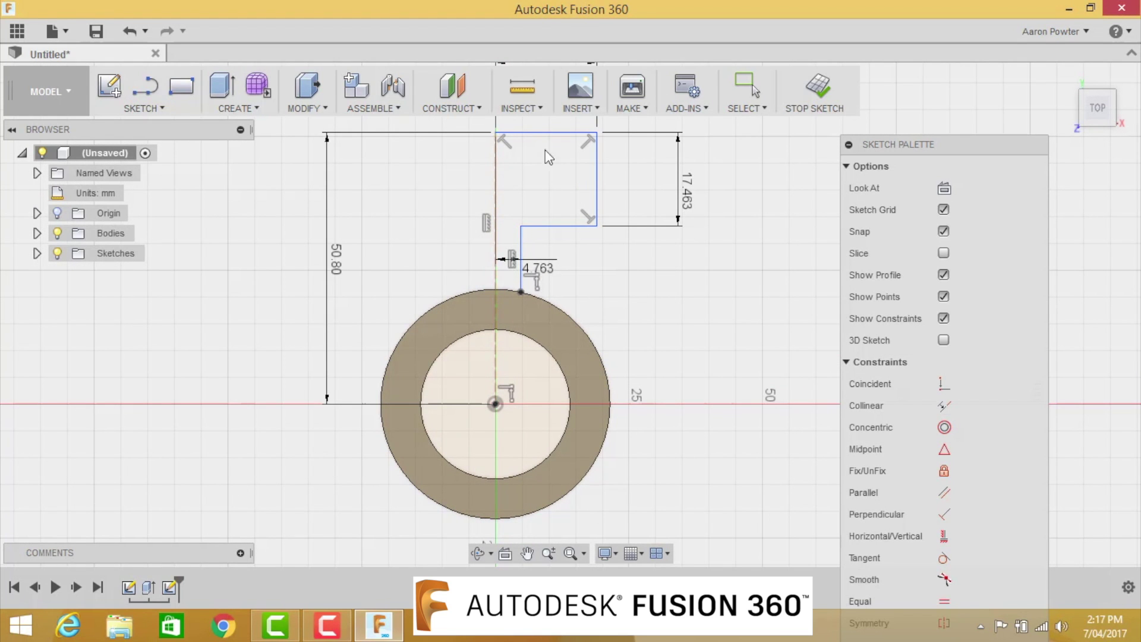
scroll(639, 284, "down", 1)
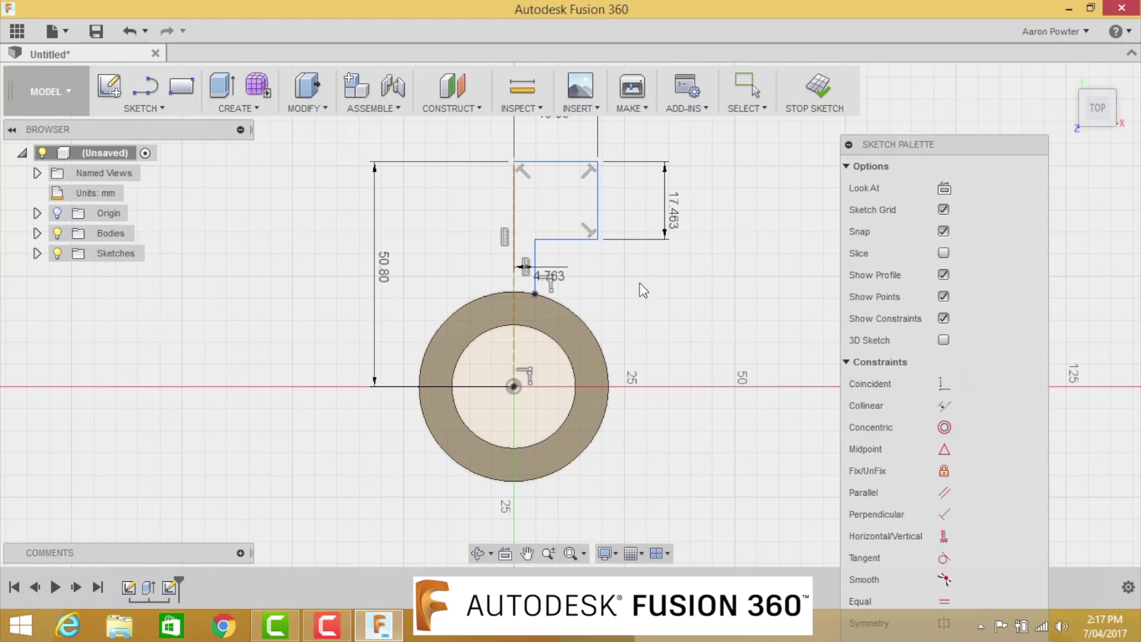
scroll(655, 277, "down", 1)
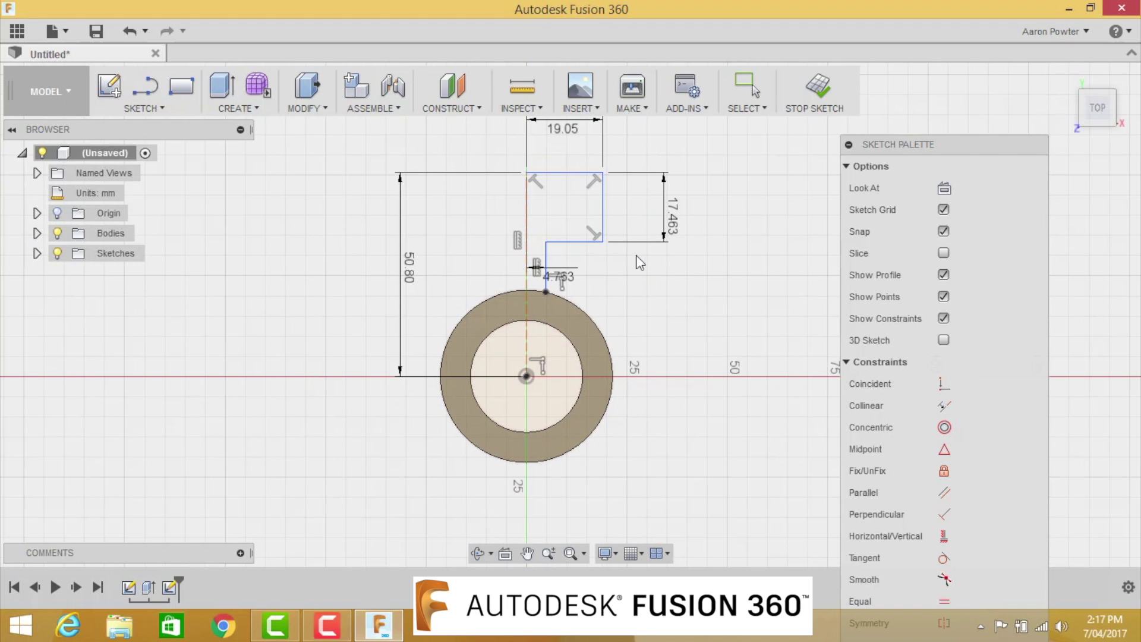
mouse_move(660, 214)
left_mouse_down()
mouse_move(671, 213)
mouse_move(652, 209)
left_mouse_up()
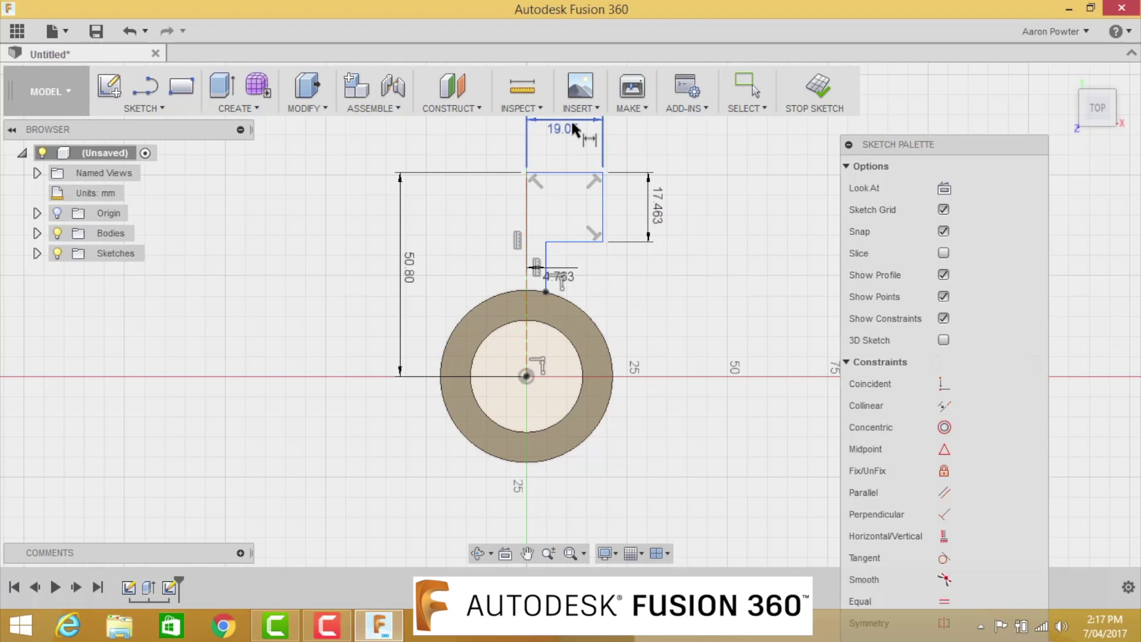
left_click_drag(572, 122, 571, 136)
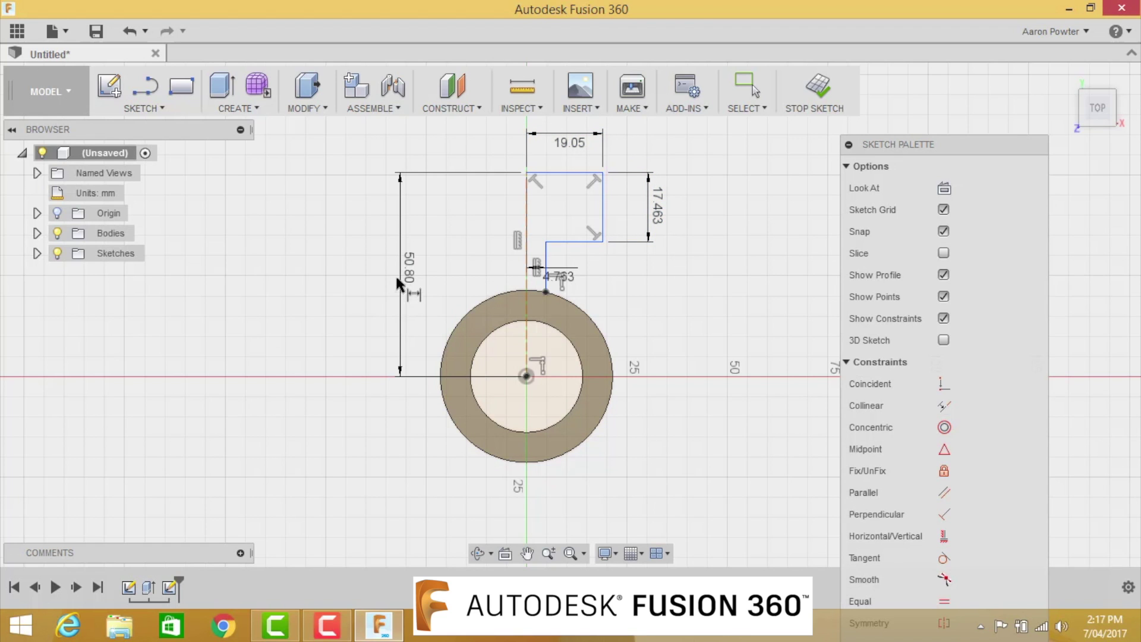
left_click_drag(404, 275, 431, 276)
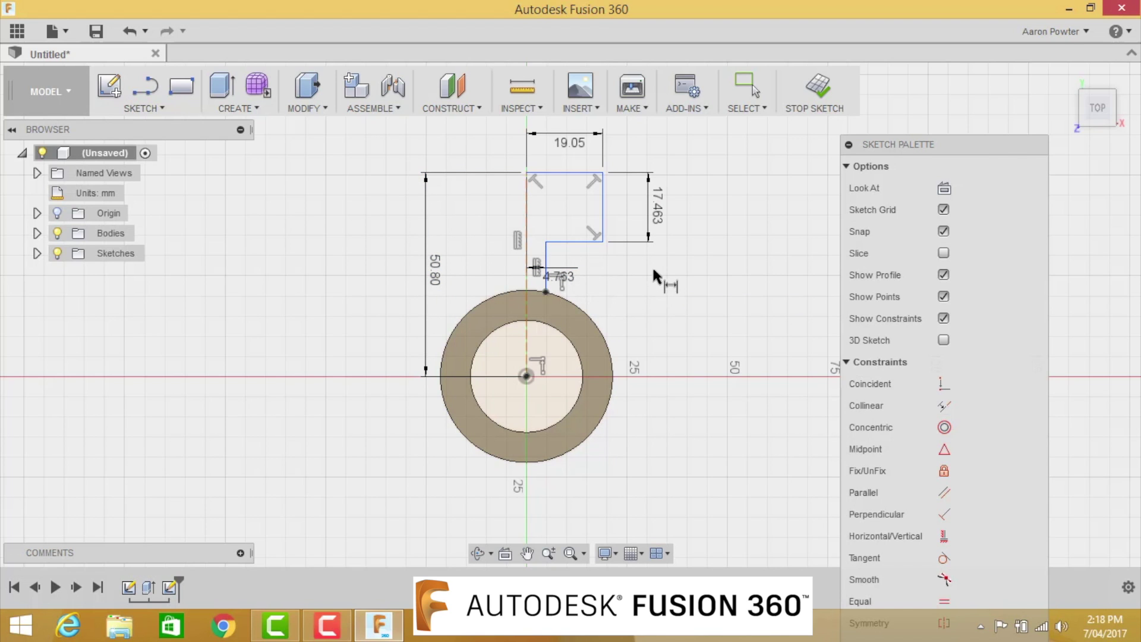
key("Escape")
left_click_drag(568, 284, 601, 271)
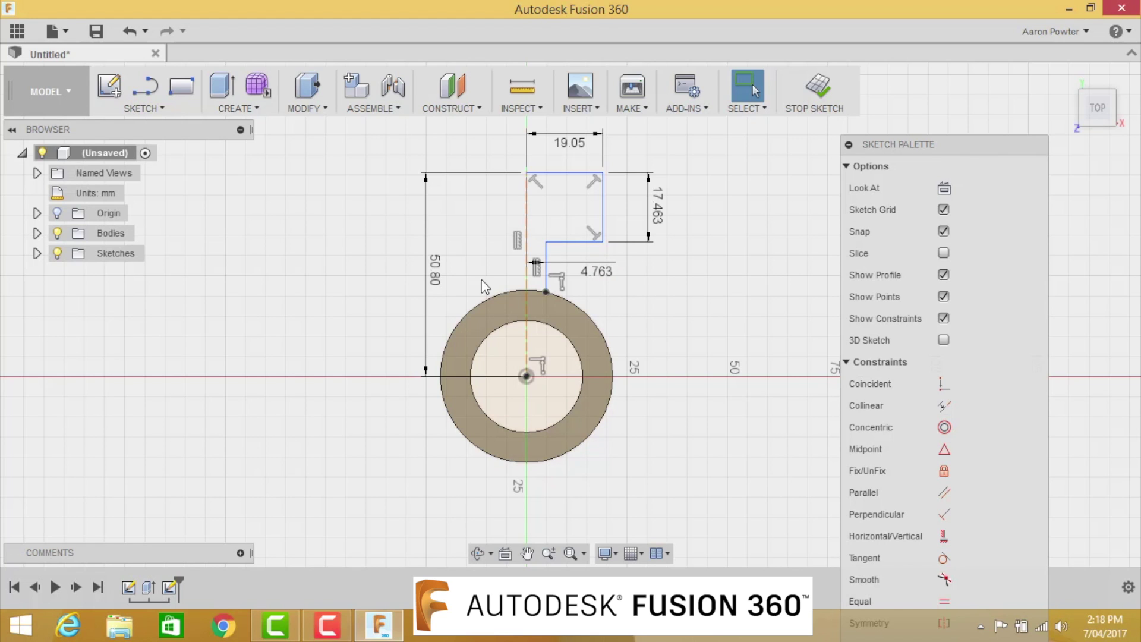
Step: Fillet the profile's three corners with a 3.175 mm radius and move the radius dimension clear of the profile, above its outer corner
left_click(144, 107)
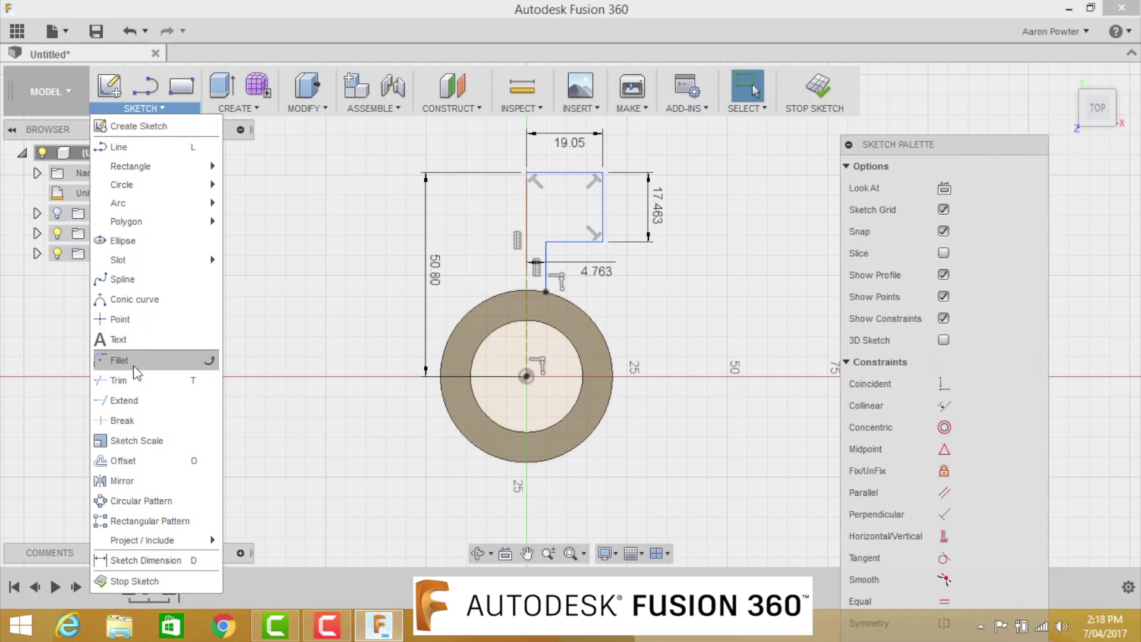
left_click(135, 363)
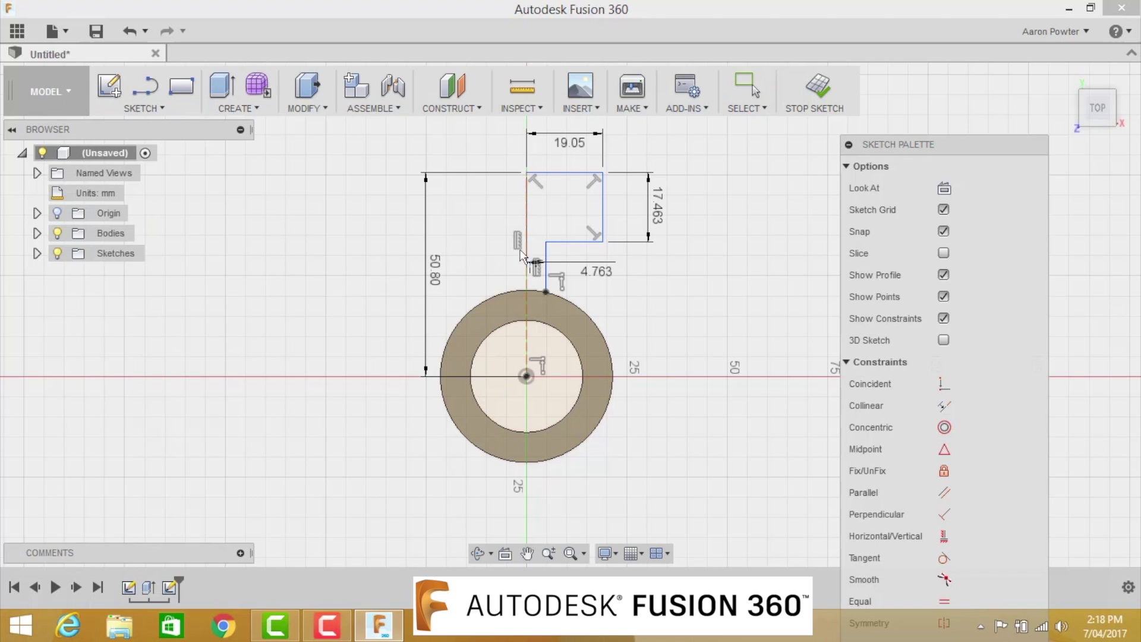
left_click(603, 175)
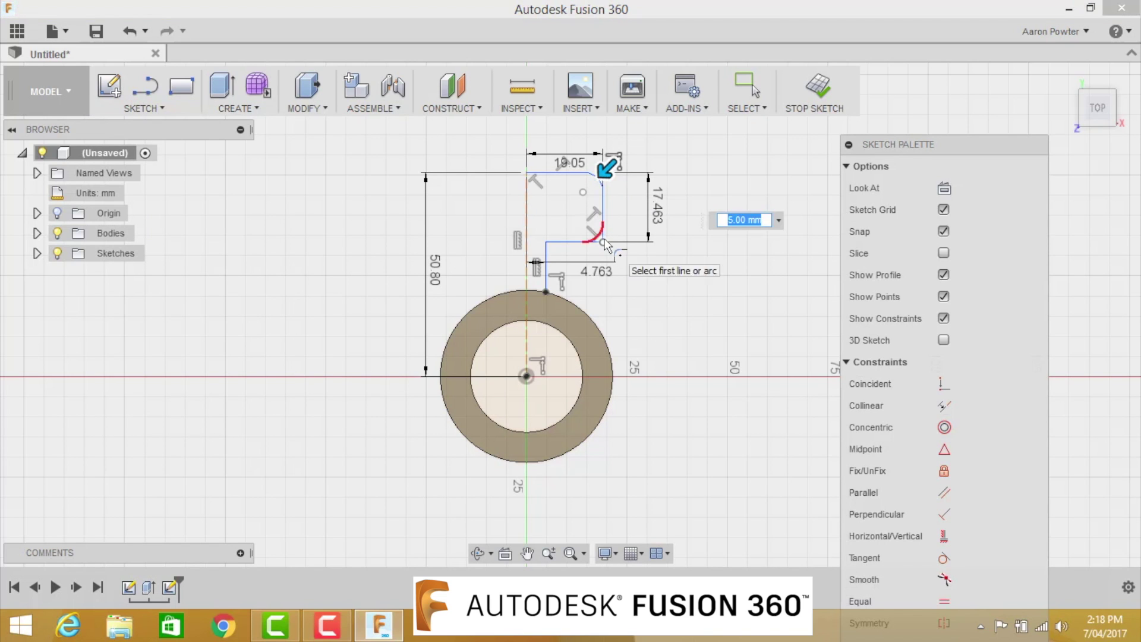
left_click(597, 245)
left_click(548, 243)
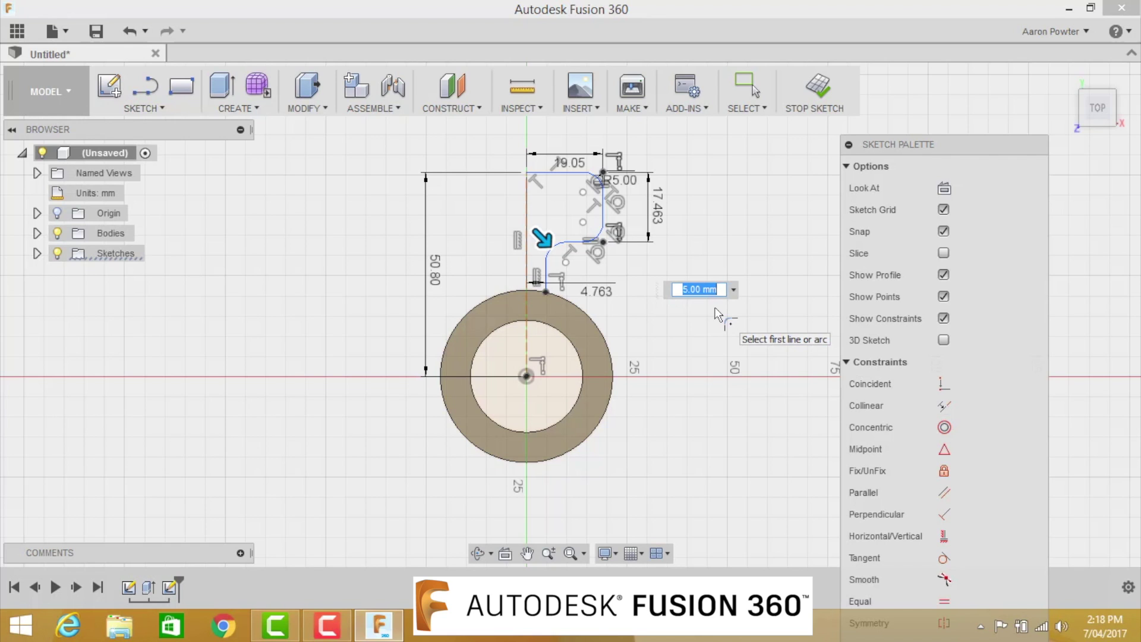
type("3.175")
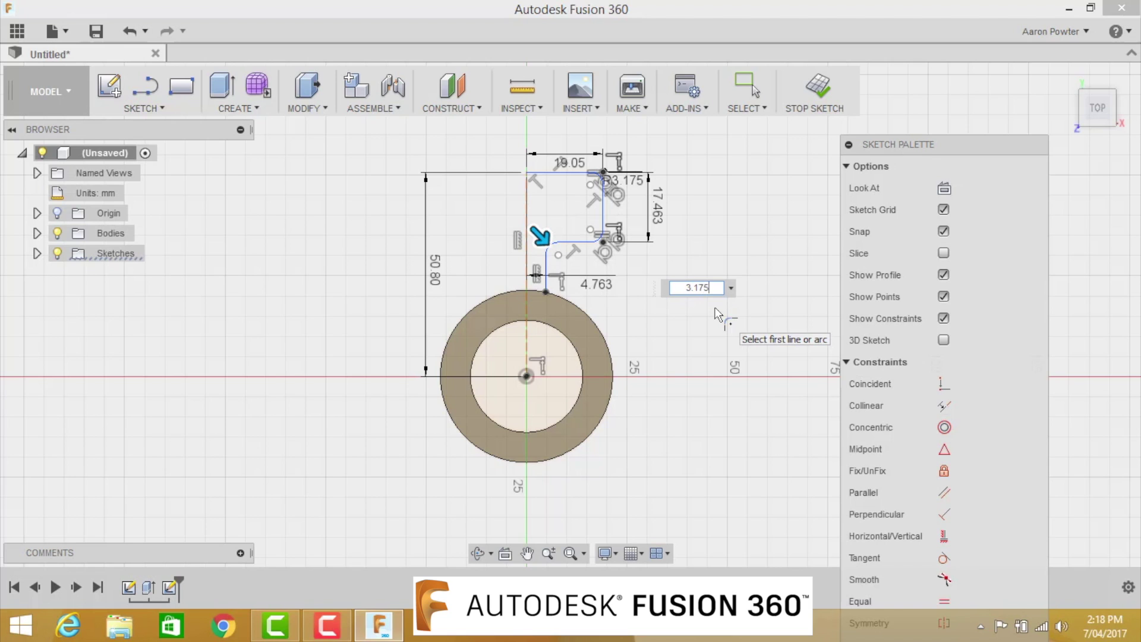
key("Return")
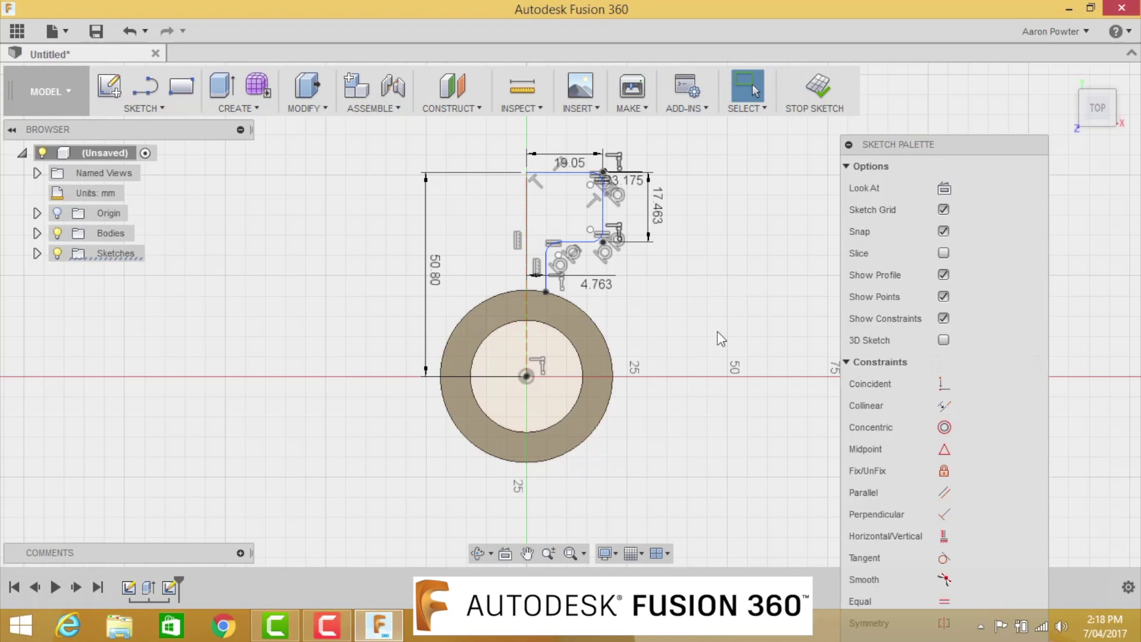
left_click_drag(618, 180, 649, 152)
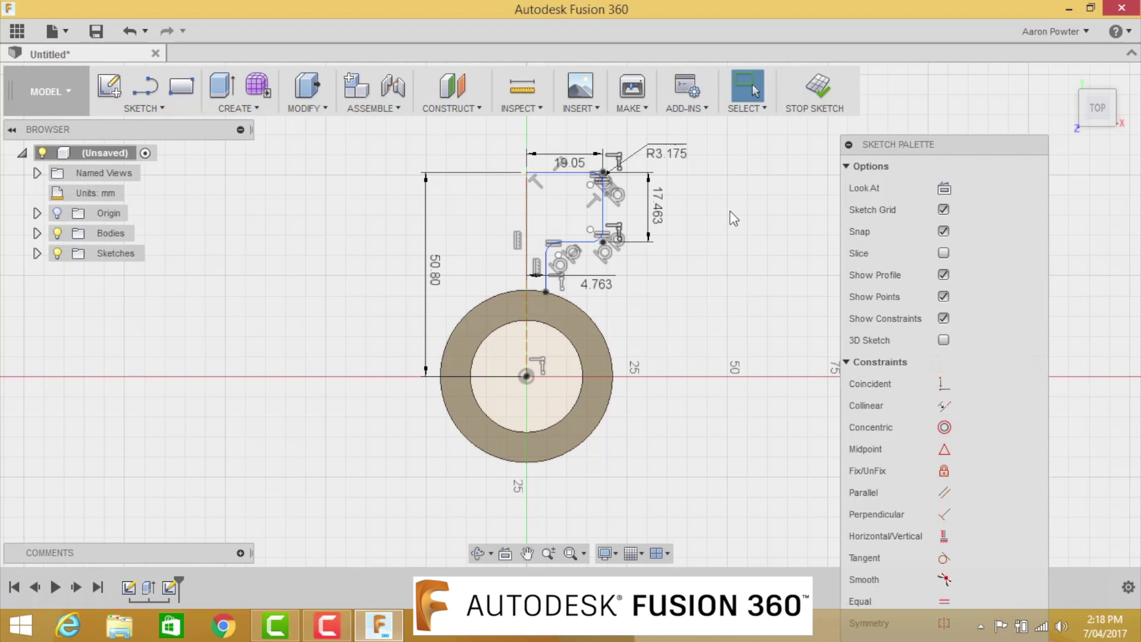
Step: Mirror the profile's lines and corner arcs about the vertical construction line to complete the T shape
scroll(681, 261, "down", 1)
scroll(614, 203, "up", 3)
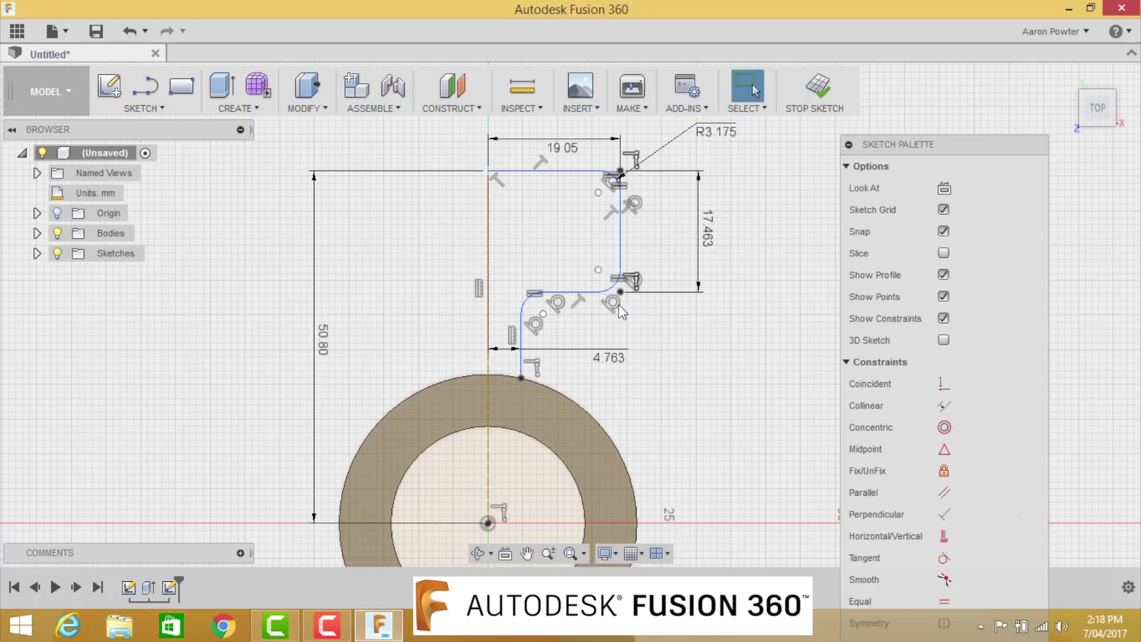
scroll(548, 292, "up", 2)
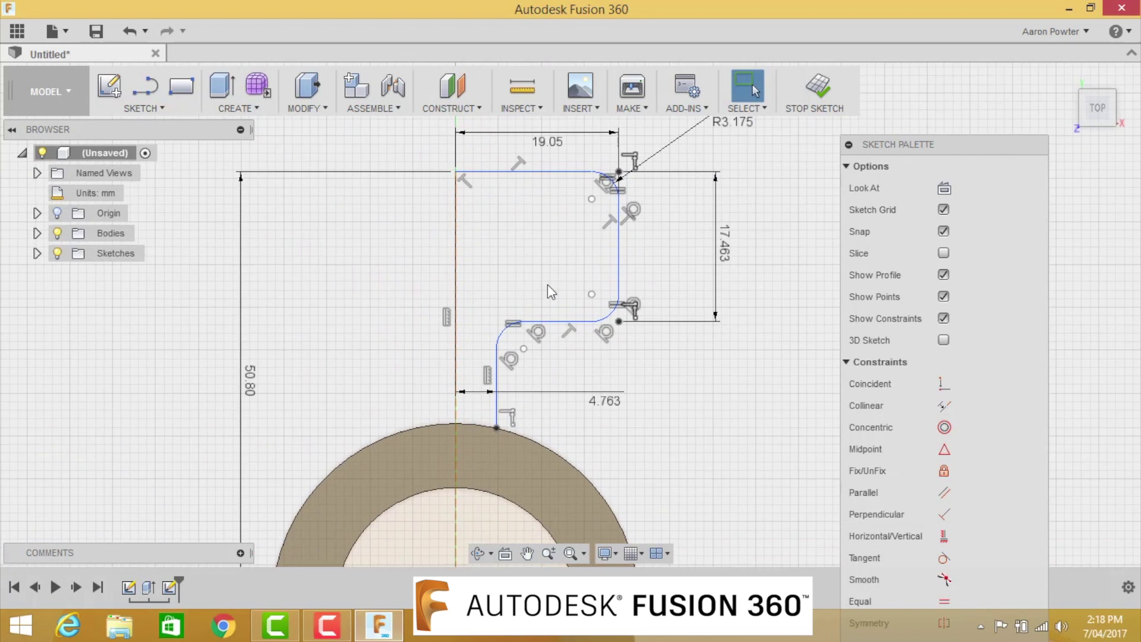
scroll(547, 285, "down", 1)
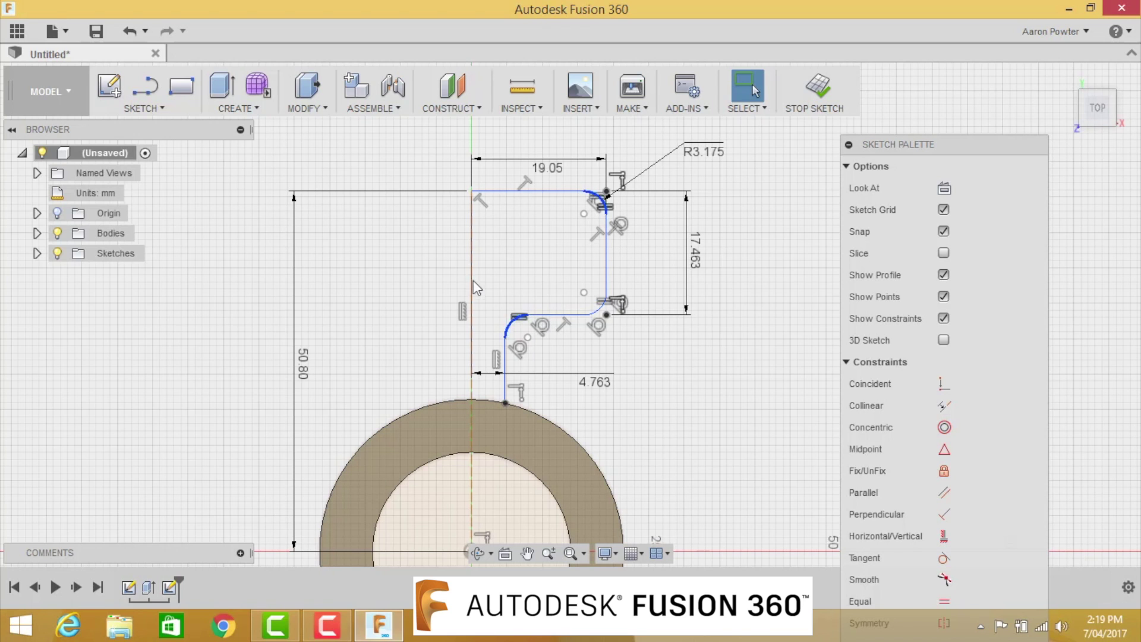
left_click(165, 107)
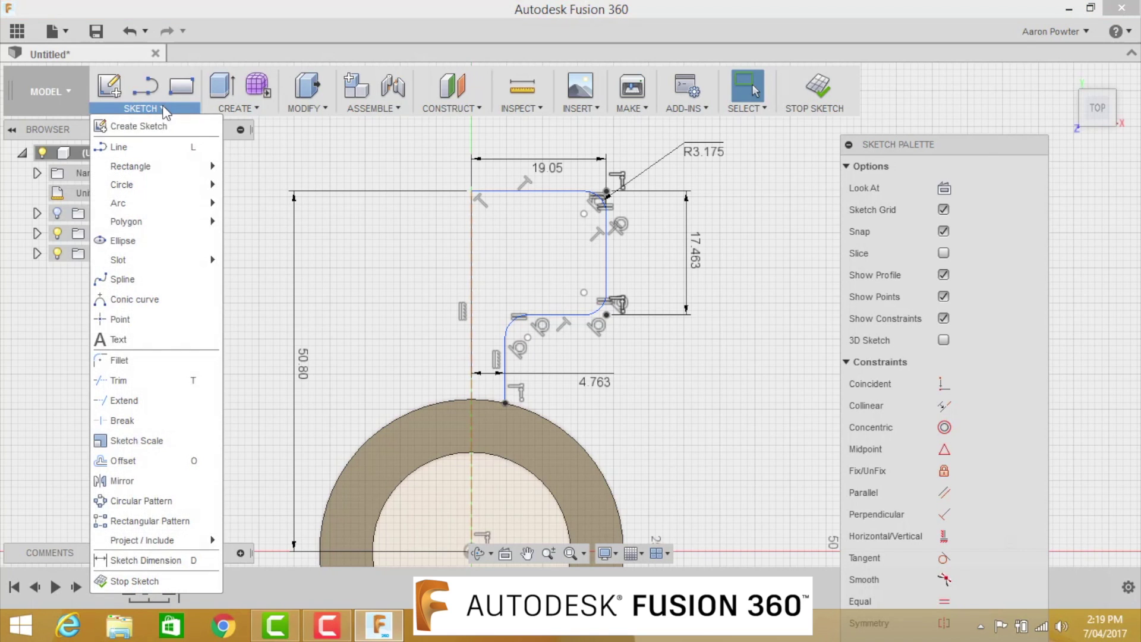
left_click(123, 482)
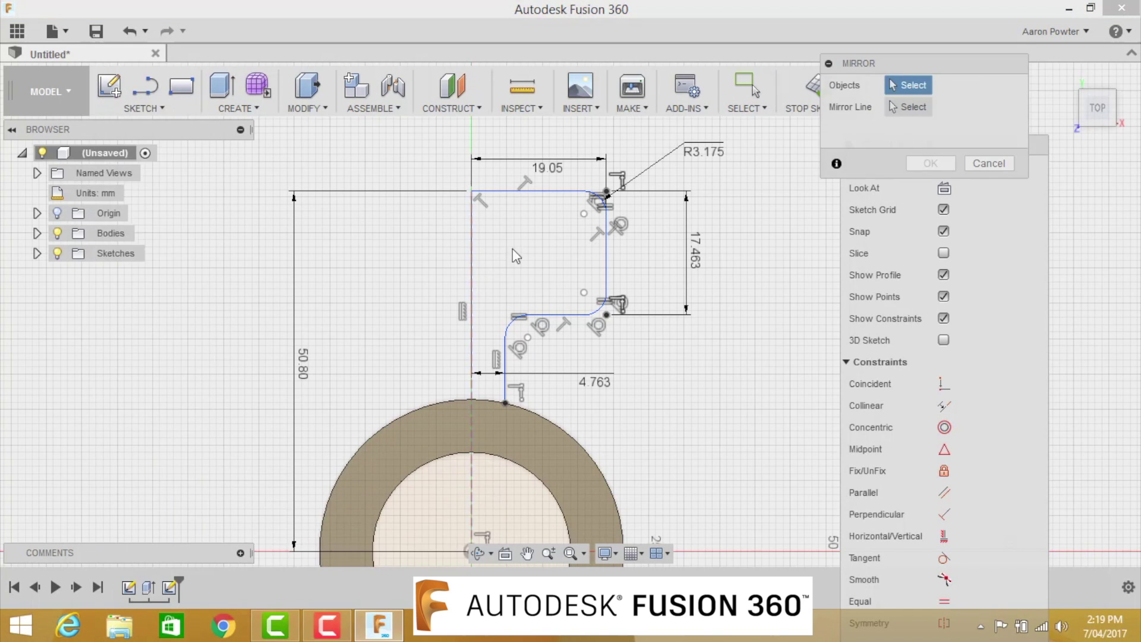
left_click(569, 192)
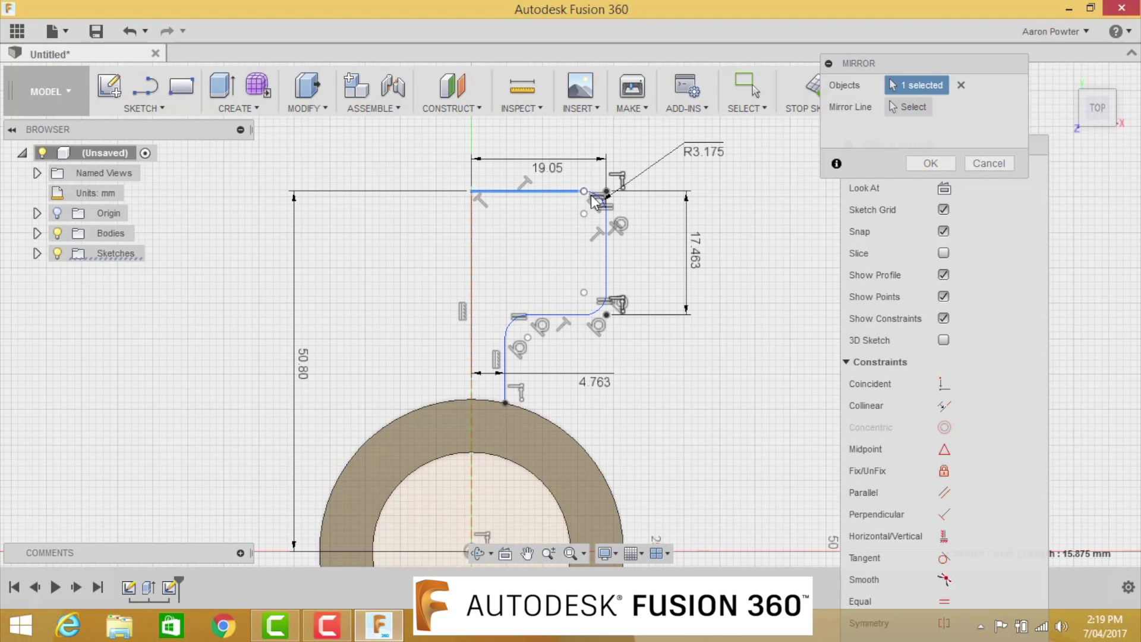
left_click(595, 200)
left_click(597, 278)
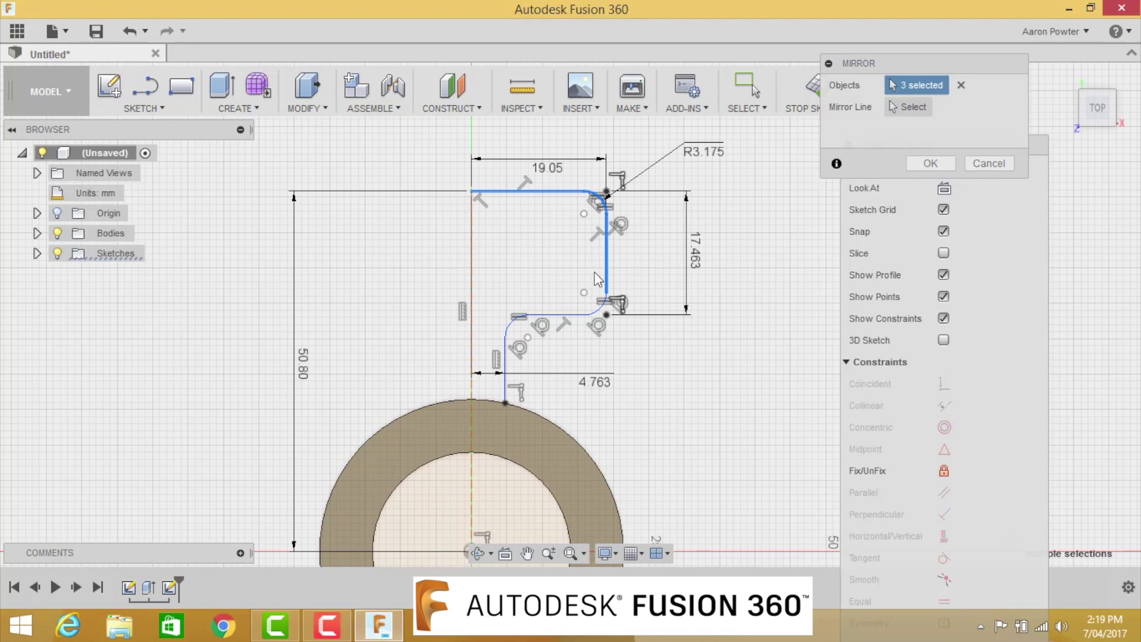
left_click(599, 308)
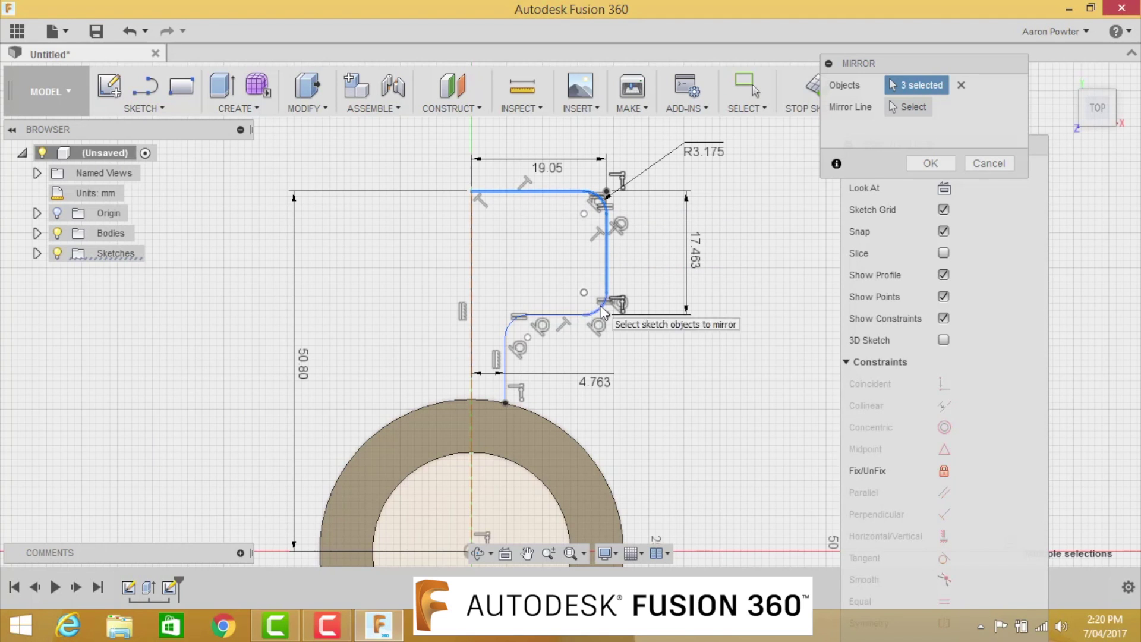
left_click(563, 313)
left_click(510, 325)
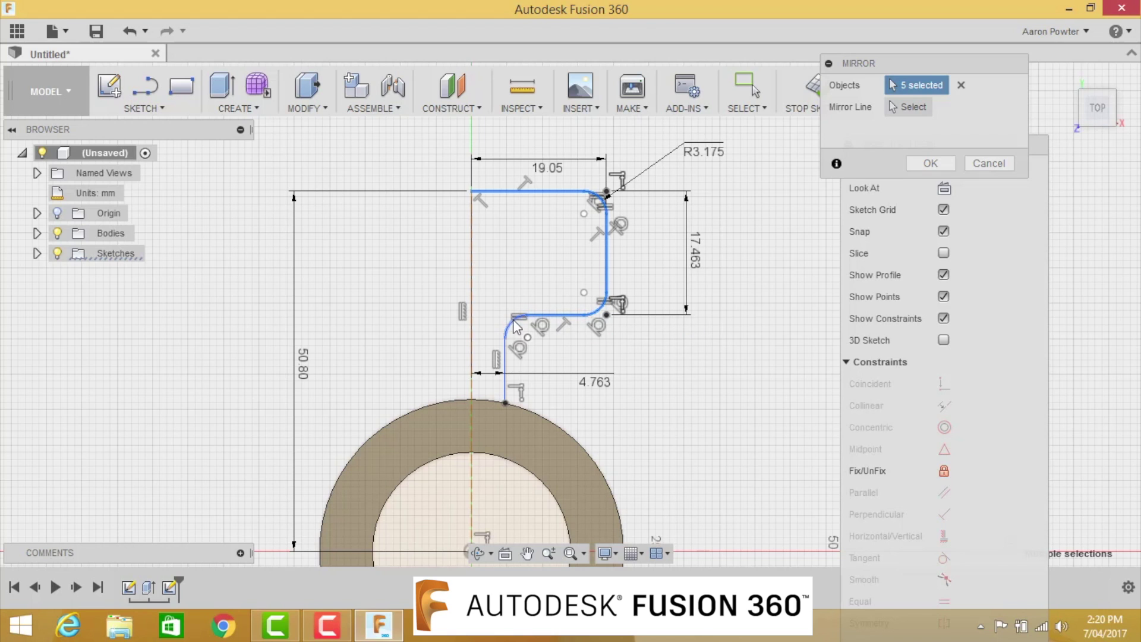
left_click(504, 362)
left_click(906, 107)
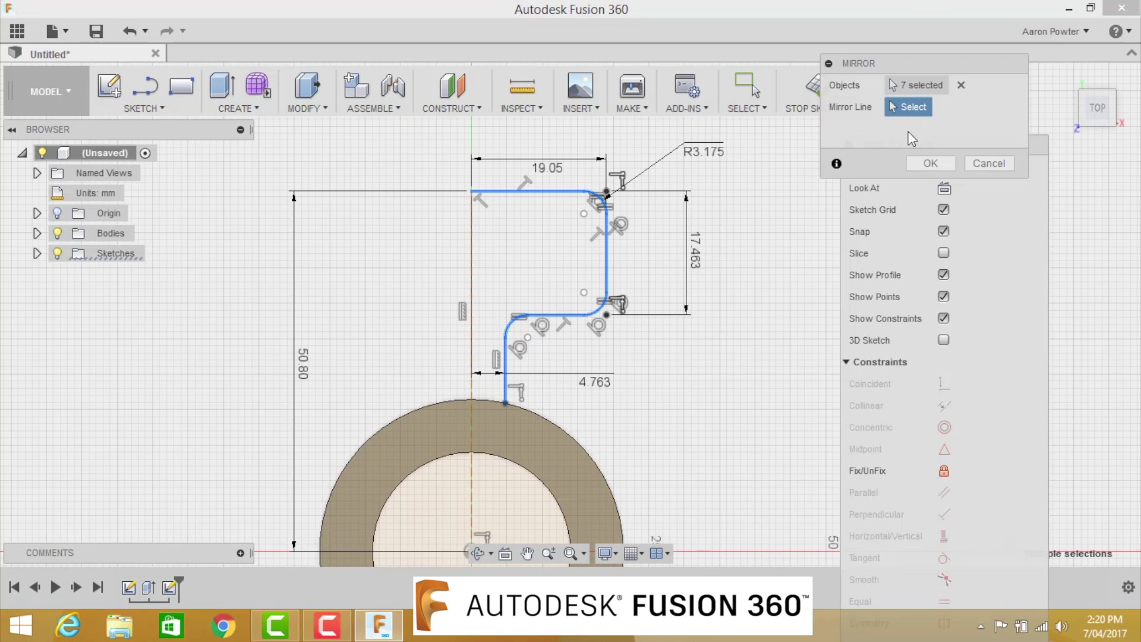
left_click(471, 250)
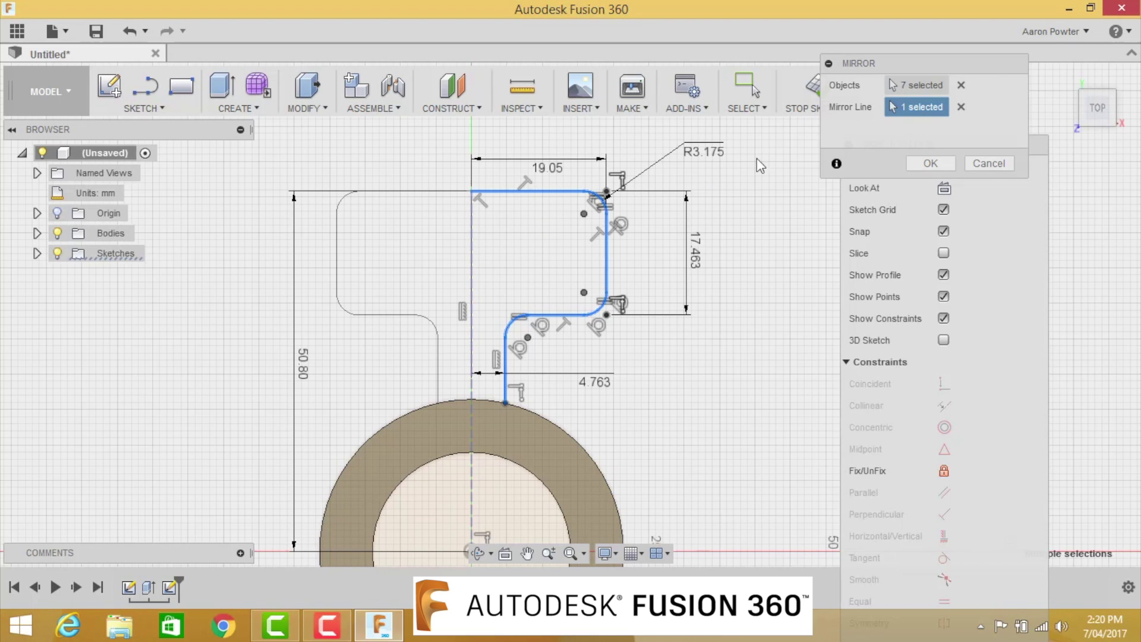
left_click(930, 164)
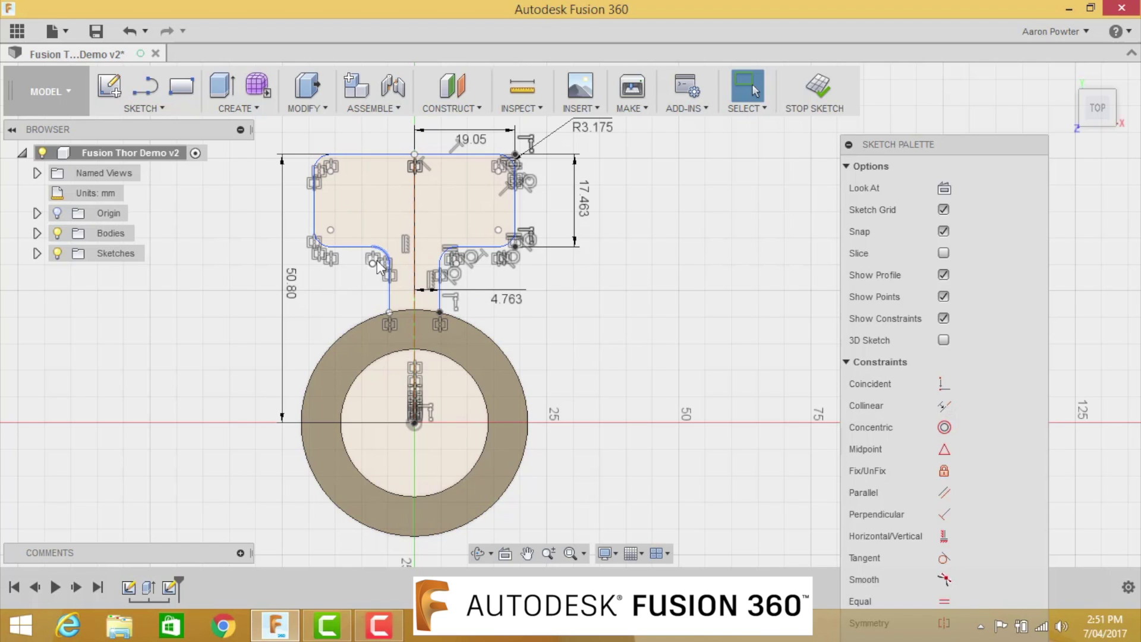
Step: Extrude the T-shaped profile by -3/8*25.4 mm, joined to the ring, and check the length of a vertical corner edge
key("e")
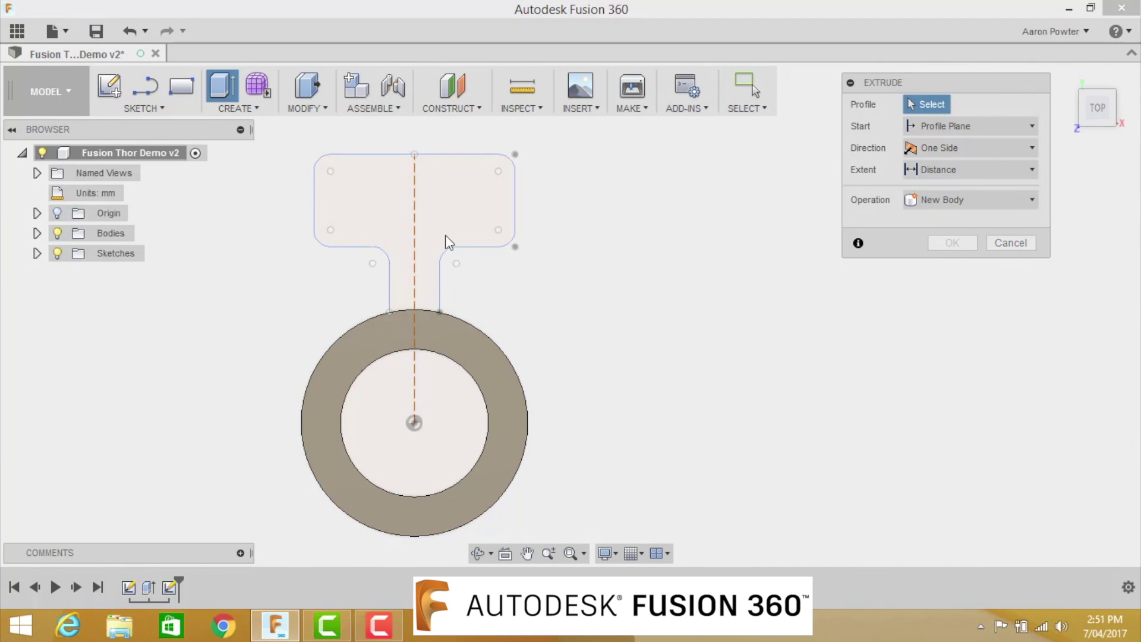
left_click(237, 112)
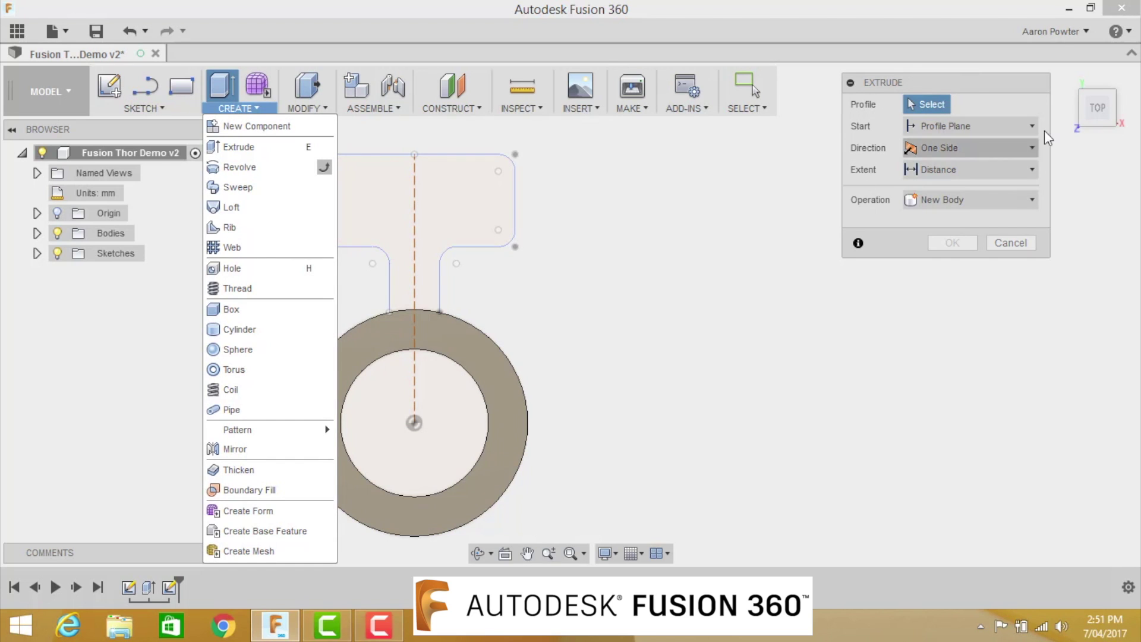
left_click(1066, 74)
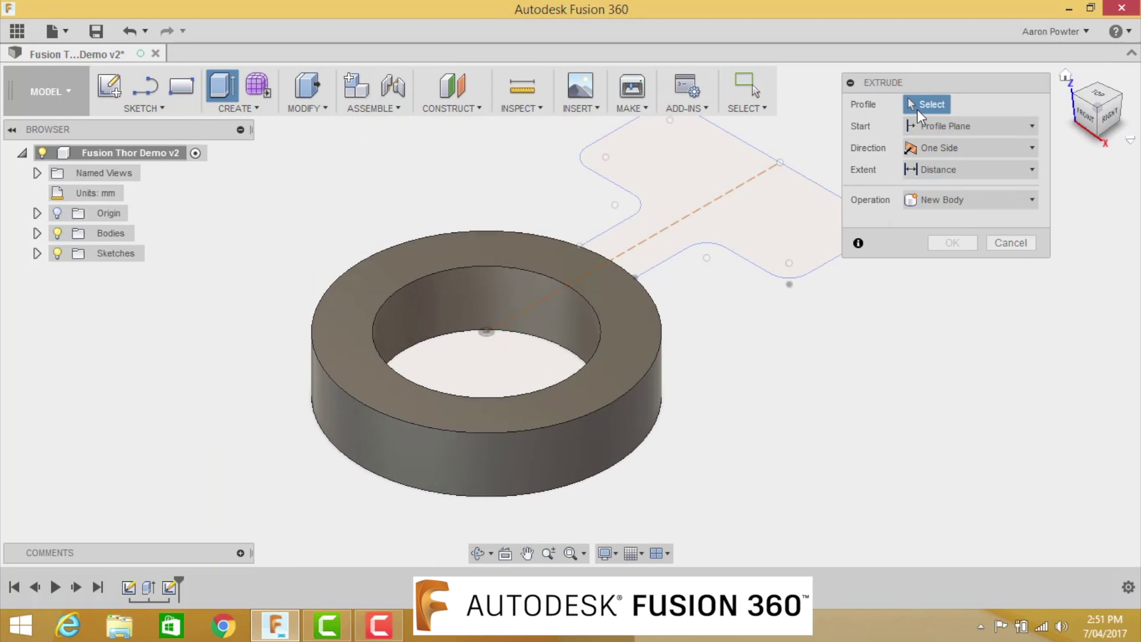
left_click(758, 206)
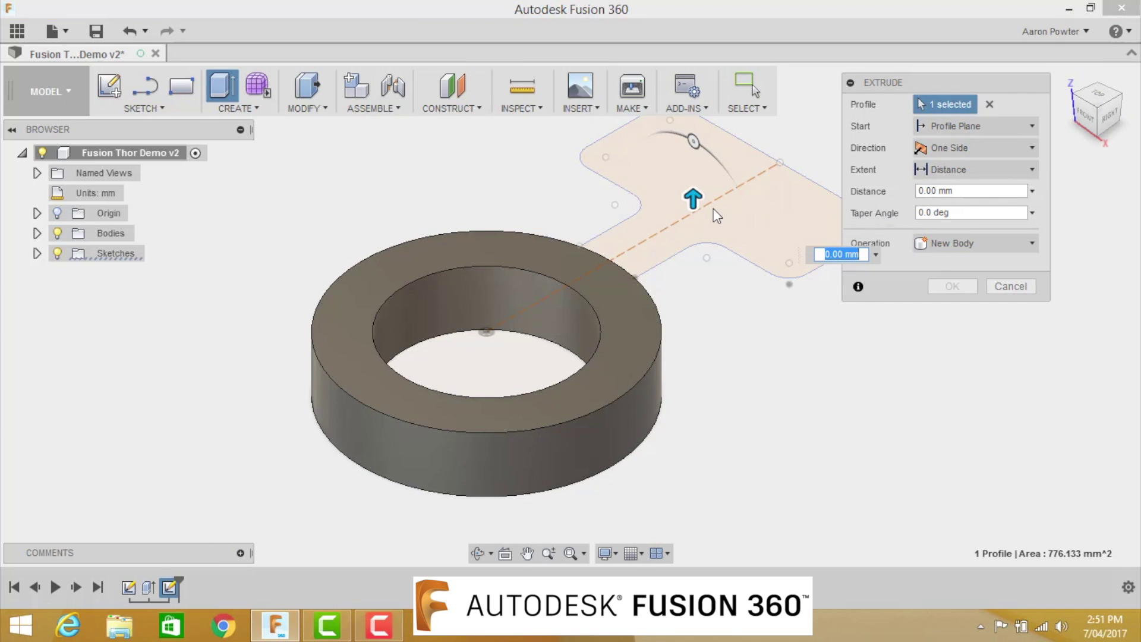
type("-6")
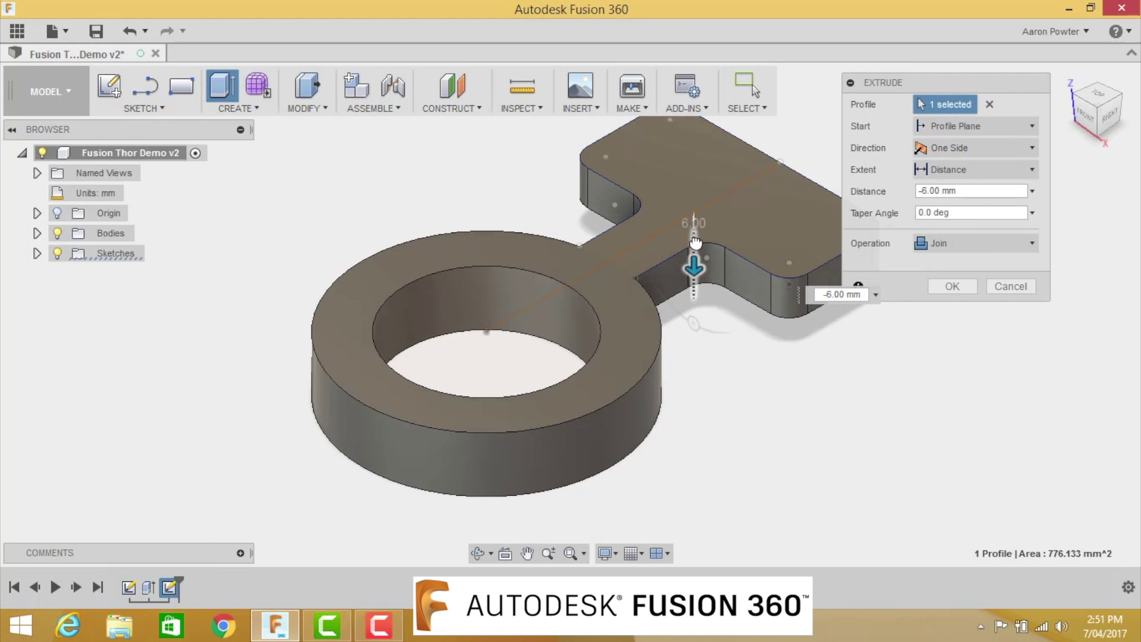
left_click_drag(695, 243, 694, 288)
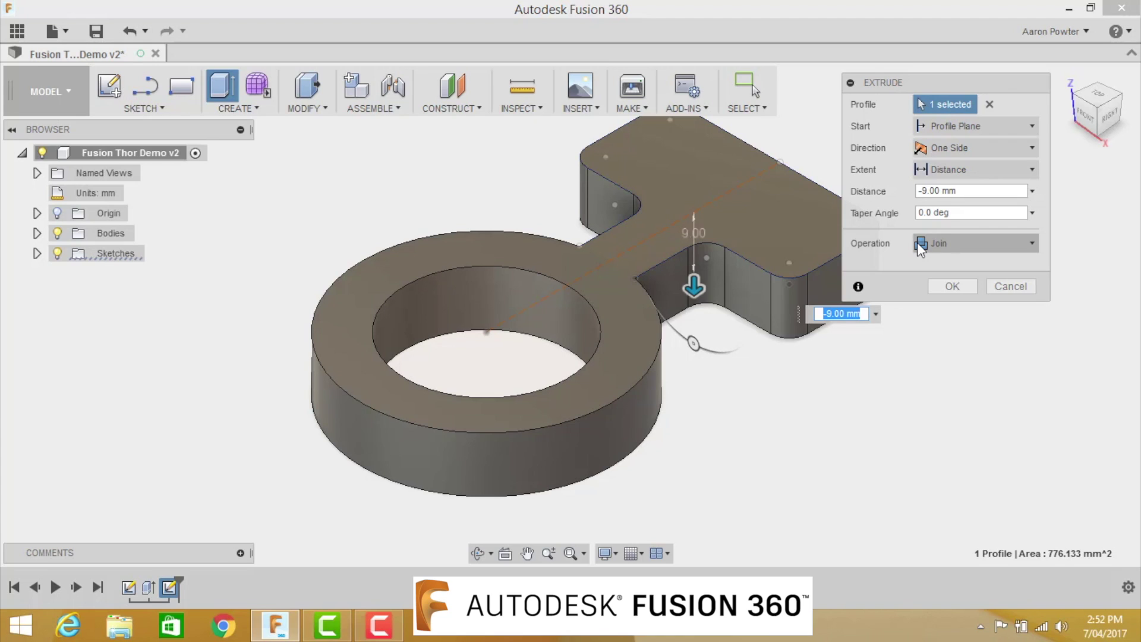
key("BackSpace")
type("-3/8")
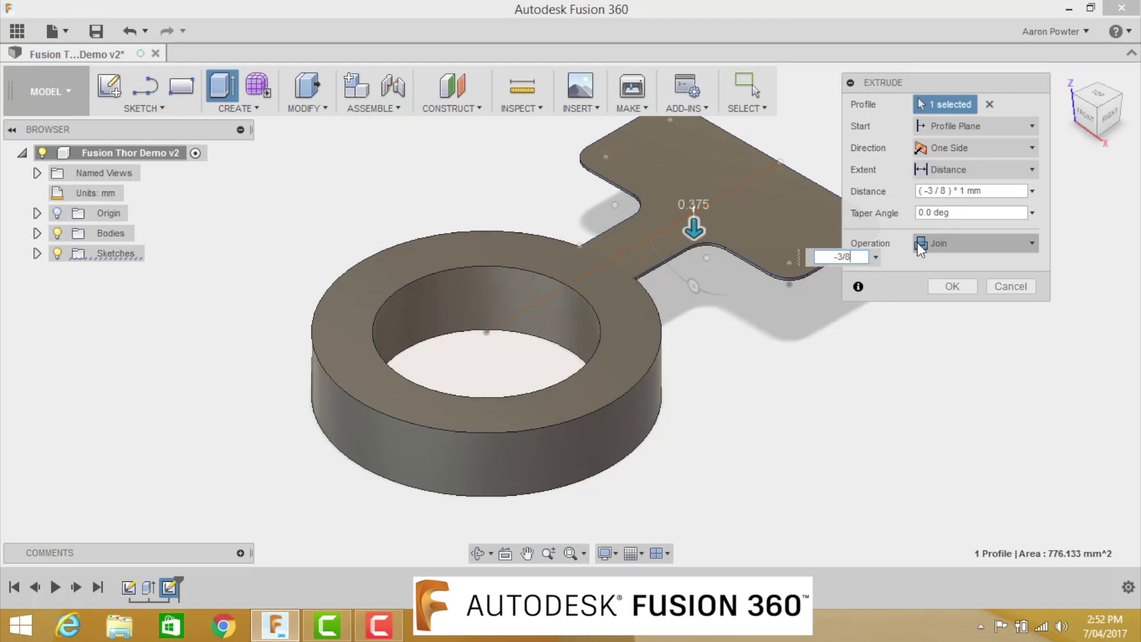
type("*25.4")
key("Return")
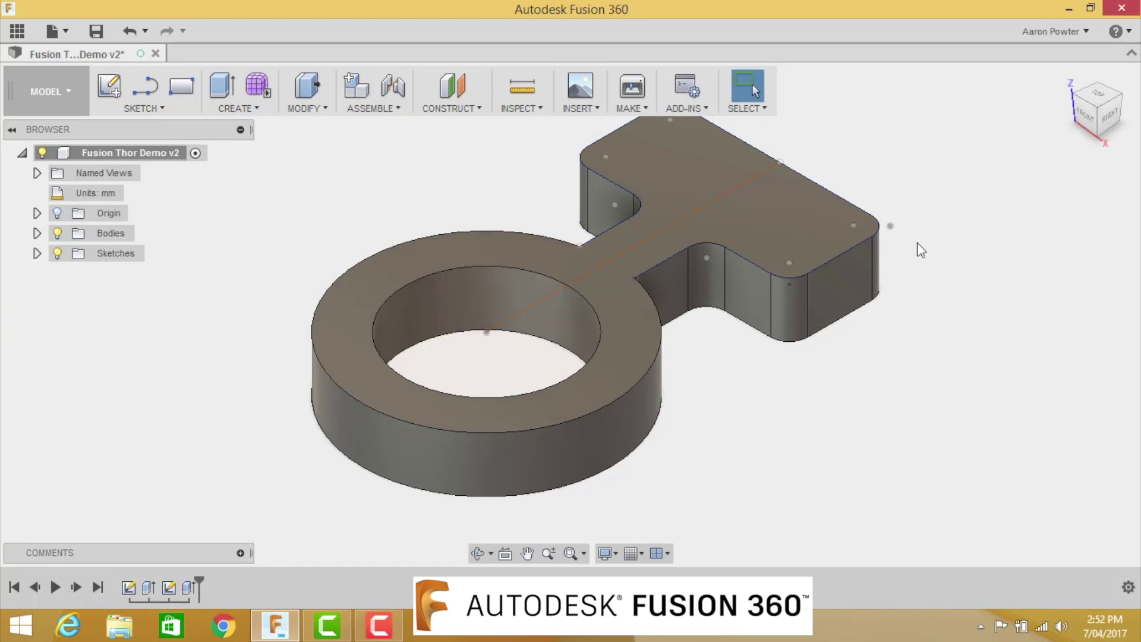
left_click(807, 324)
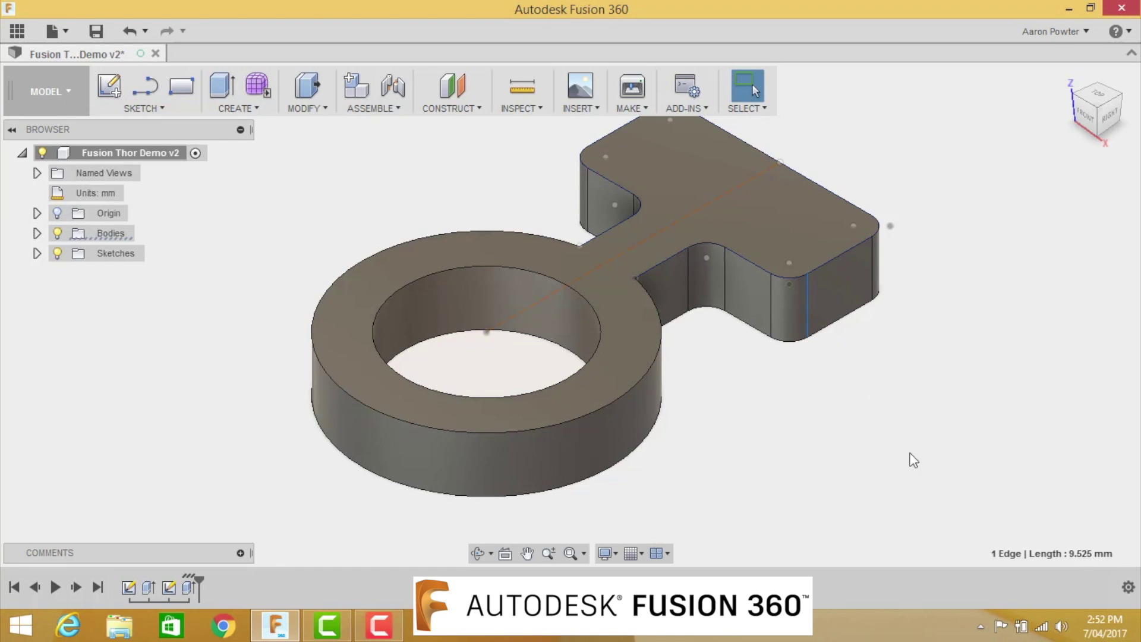
left_click(865, 428)
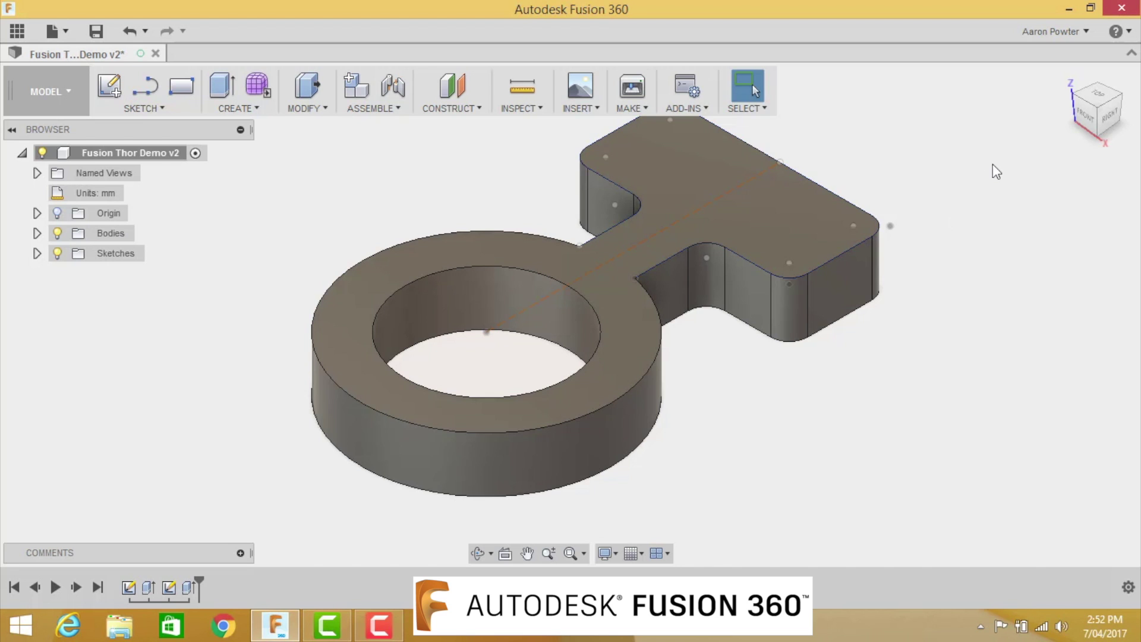
Step: Start a sketch on the part's upper face and place a point on the vertical axis in the middle of the T's head
left_click(1097, 100)
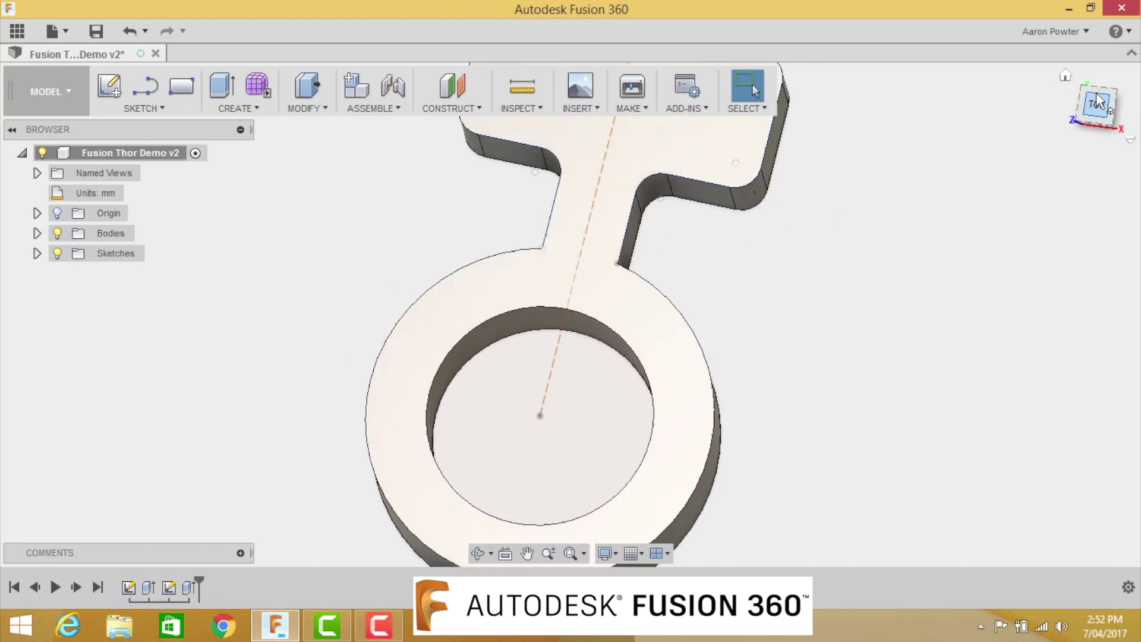
scroll(696, 316, "down", 2)
middle_click_drag(719, 286, 677, 328)
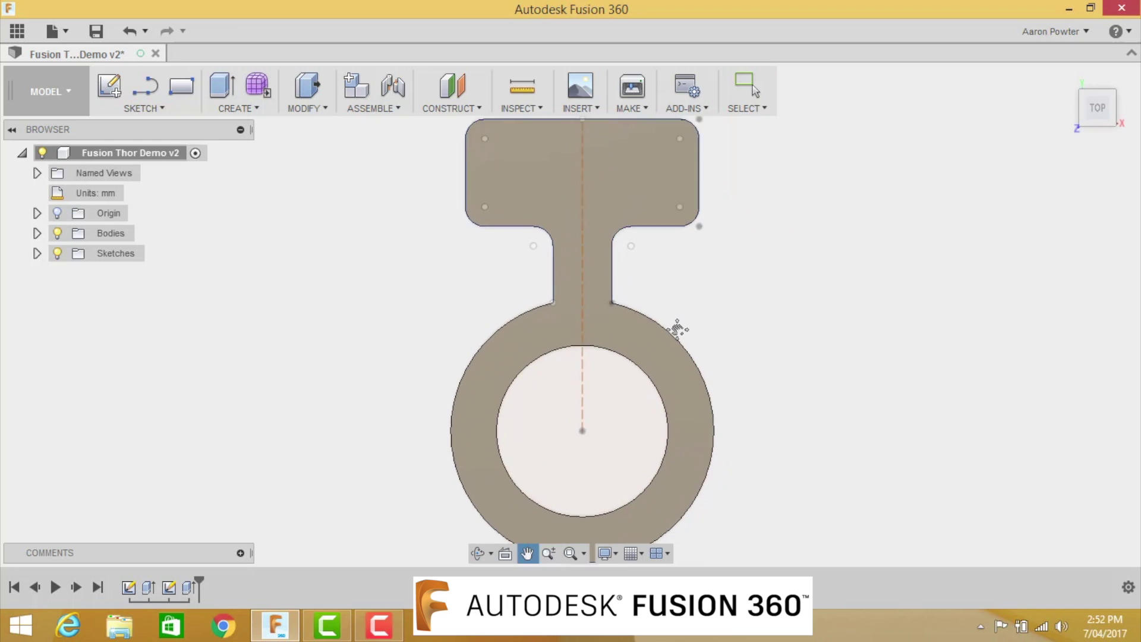
key("Escape")
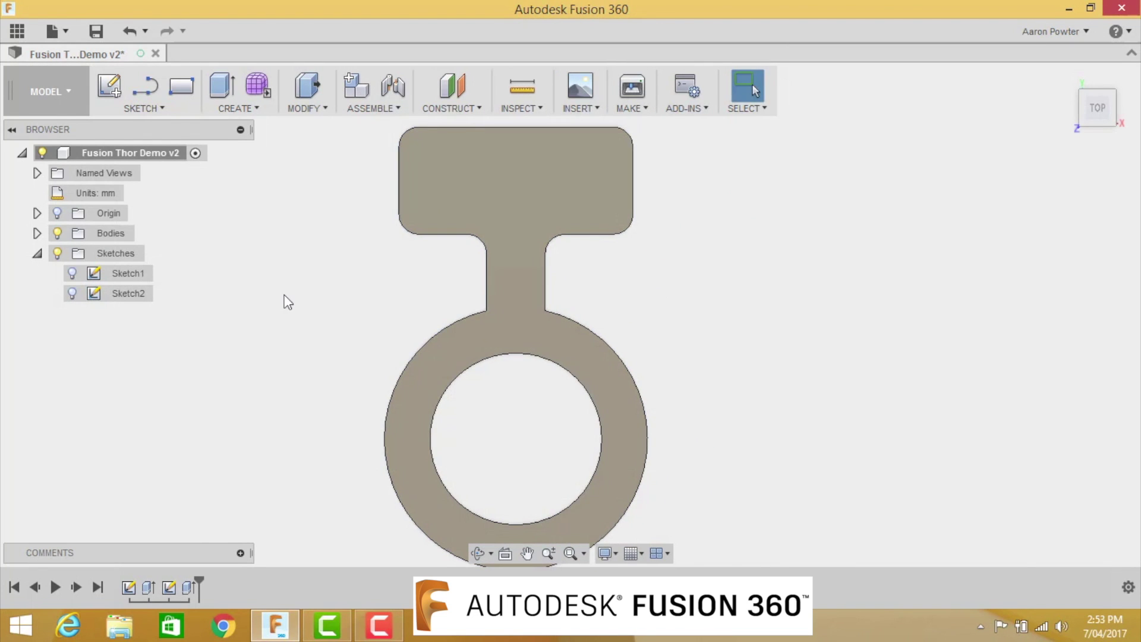
left_click(517, 195)
left_click(156, 109)
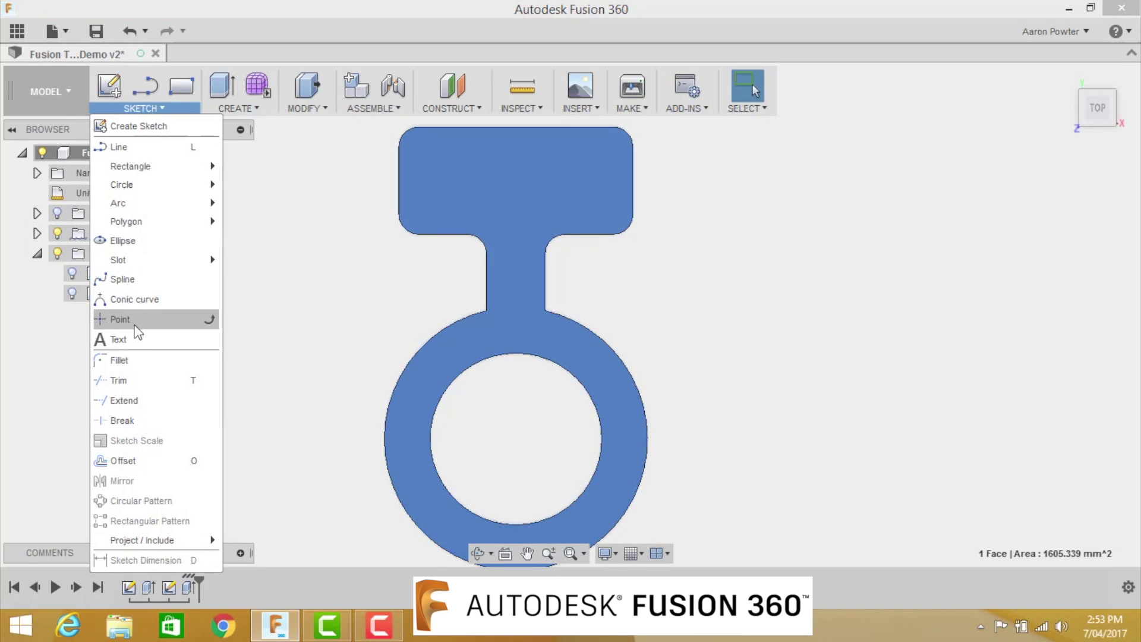
left_click(135, 323)
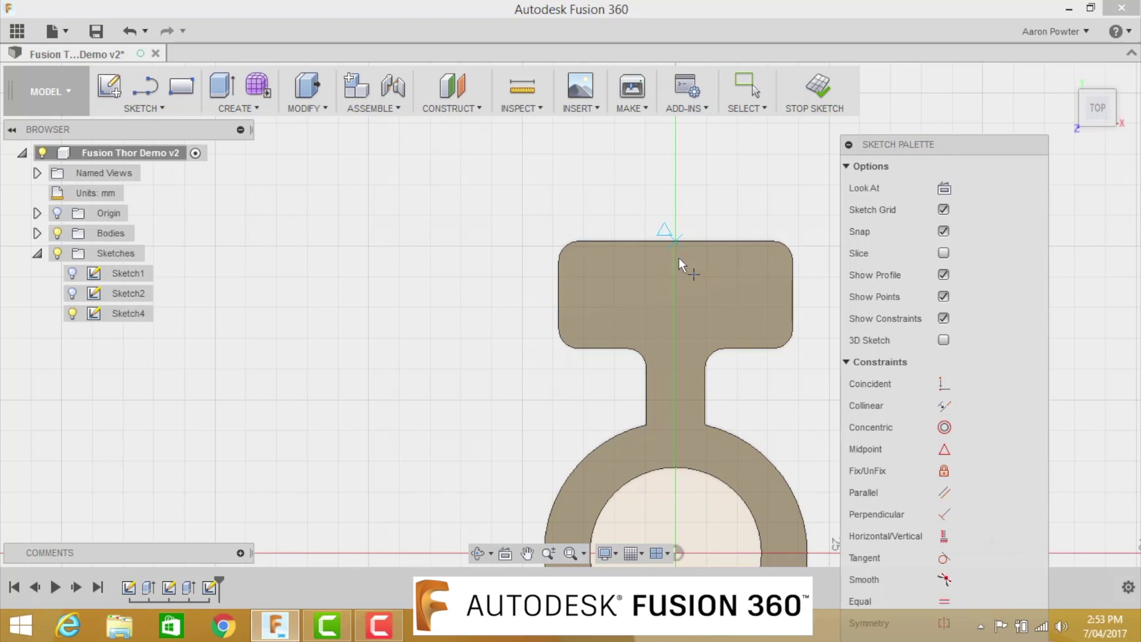
left_click(675, 295)
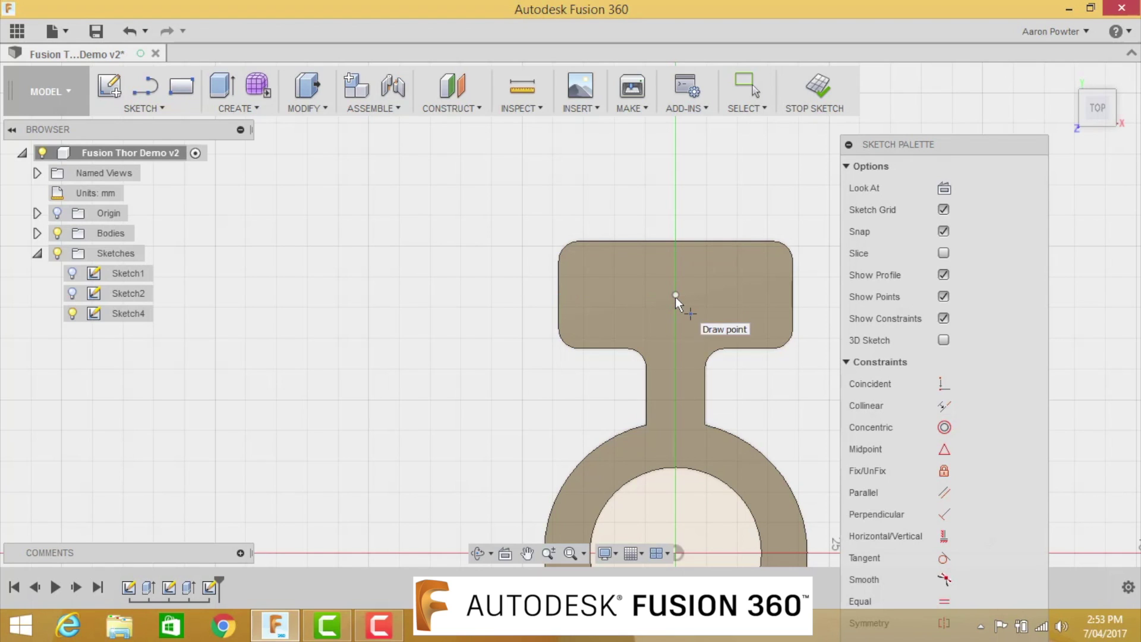
Step: Dimension the vertical distance from the ring's centre to the sketch point as 42.069 mm
scroll(733, 334, "down", 3)
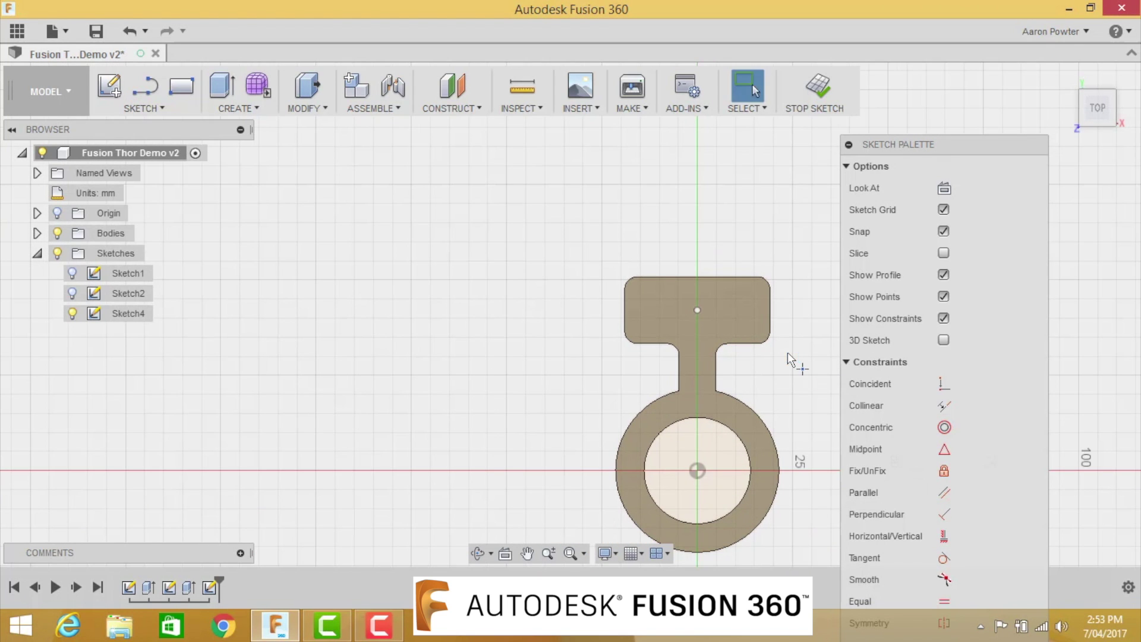
middle_click_drag(715, 312, 577, 225)
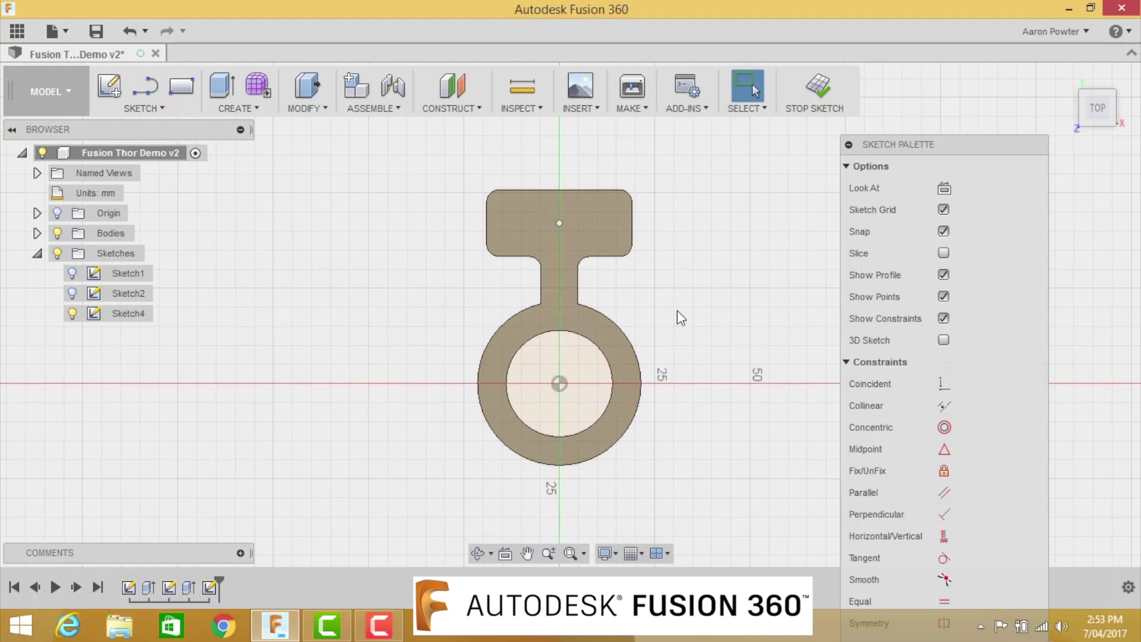
key("d")
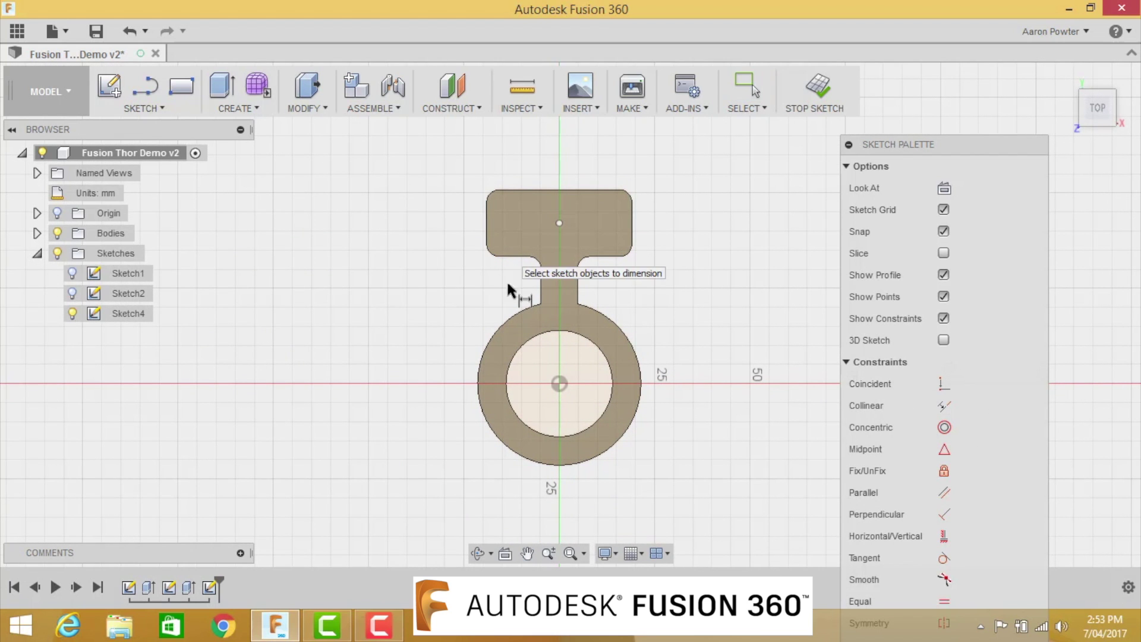
left_click(558, 383)
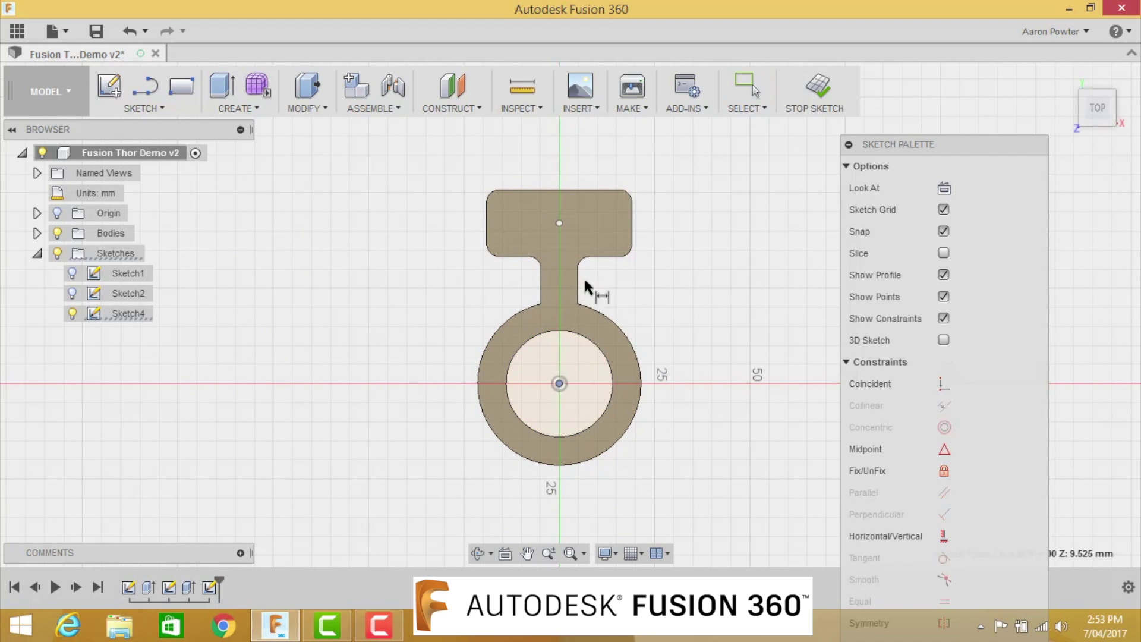
left_click(559, 223)
left_click(683, 291)
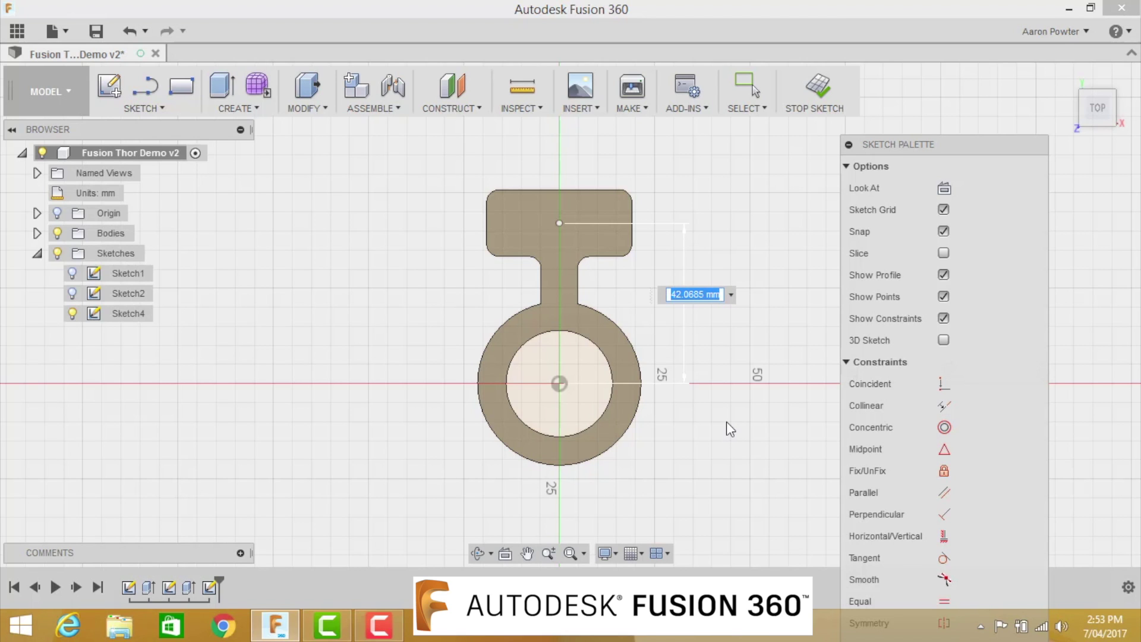
type("42.069")
key("Return")
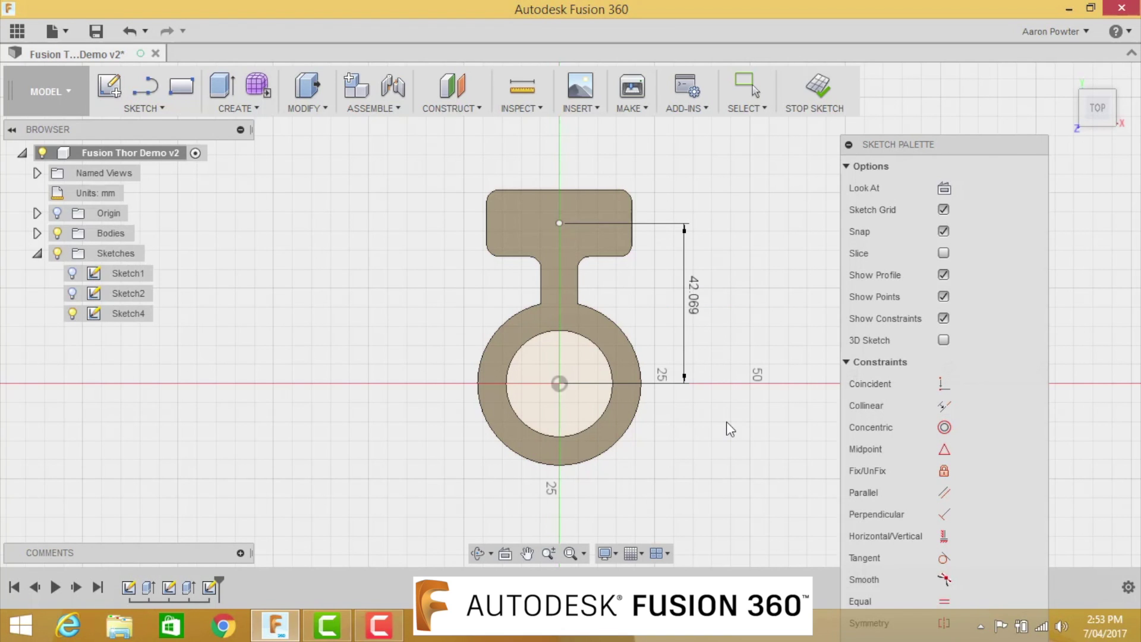
Step: Shift the sketch point sideways off the axis, and align it vertically with the ring's centre using a Horizontal/Vertical constraint
left_click(557, 224)
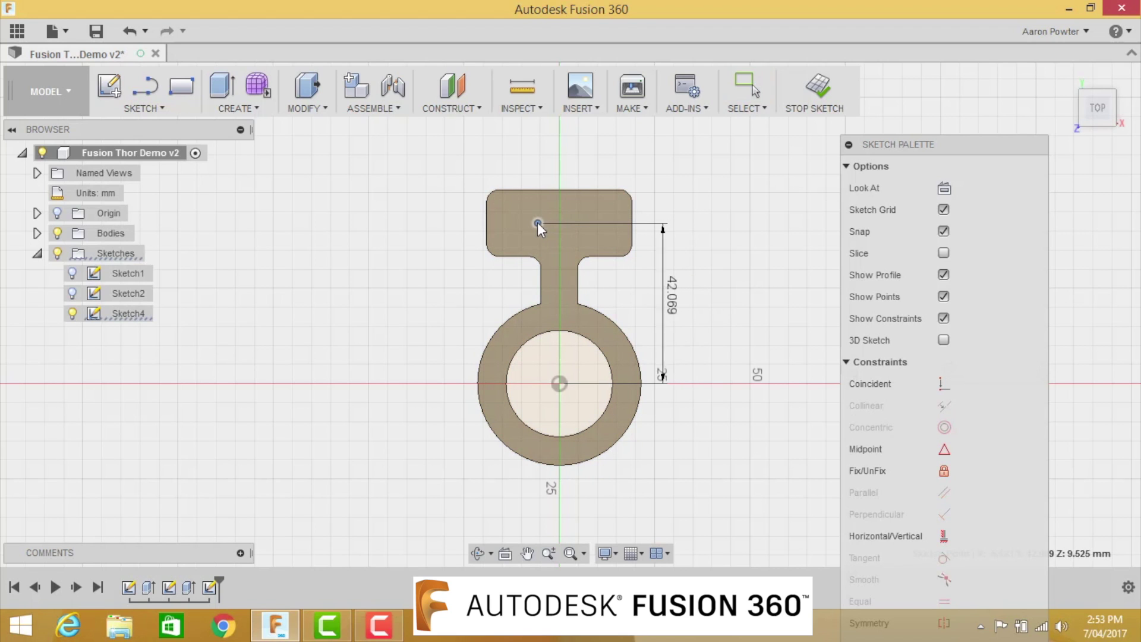
left_click_drag(566, 222, 544, 223)
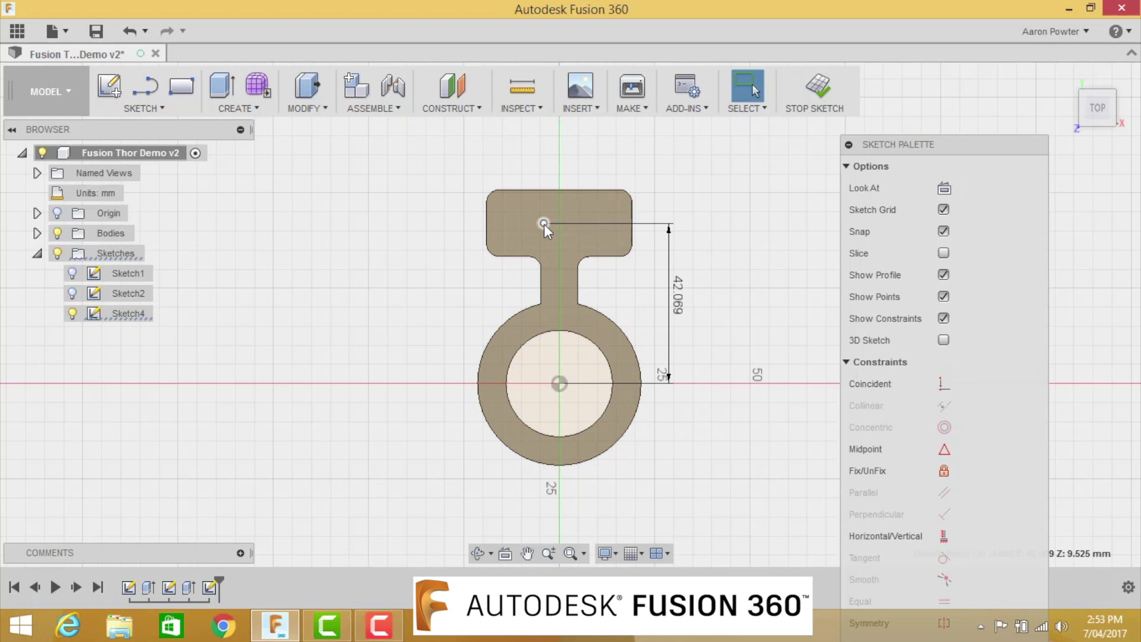
left_click(646, 150)
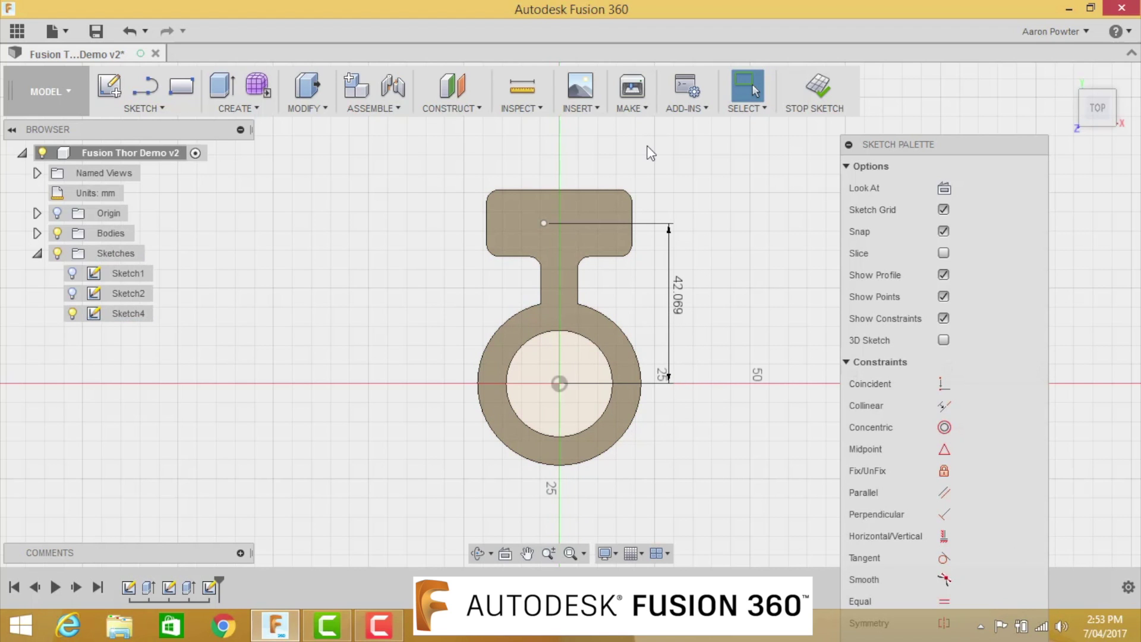
left_click(544, 223)
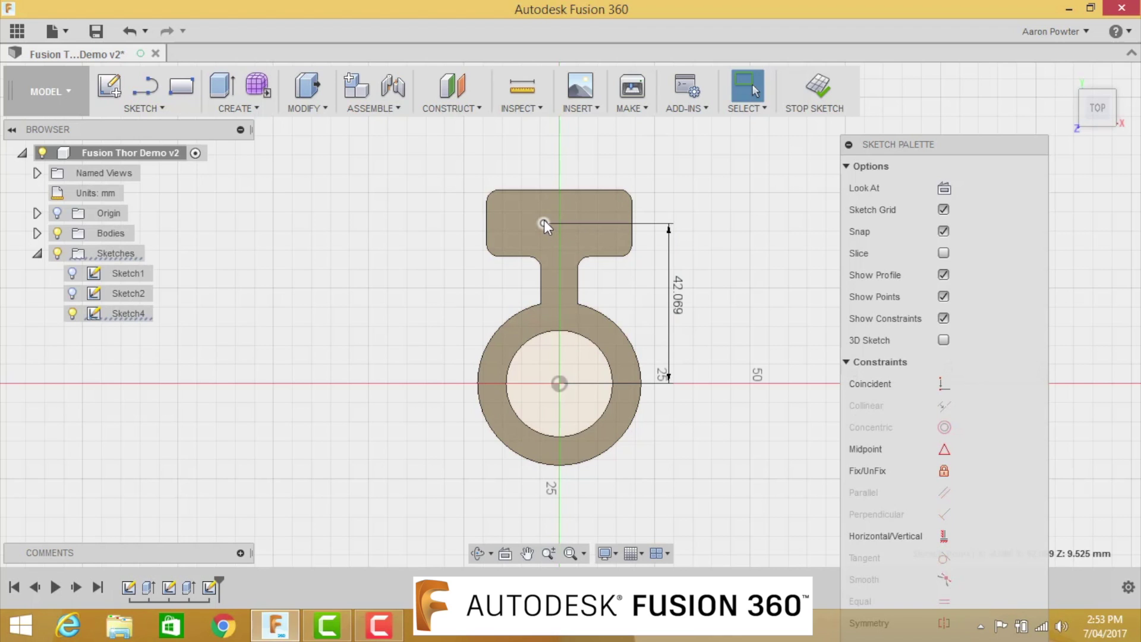
right_click(560, 384)
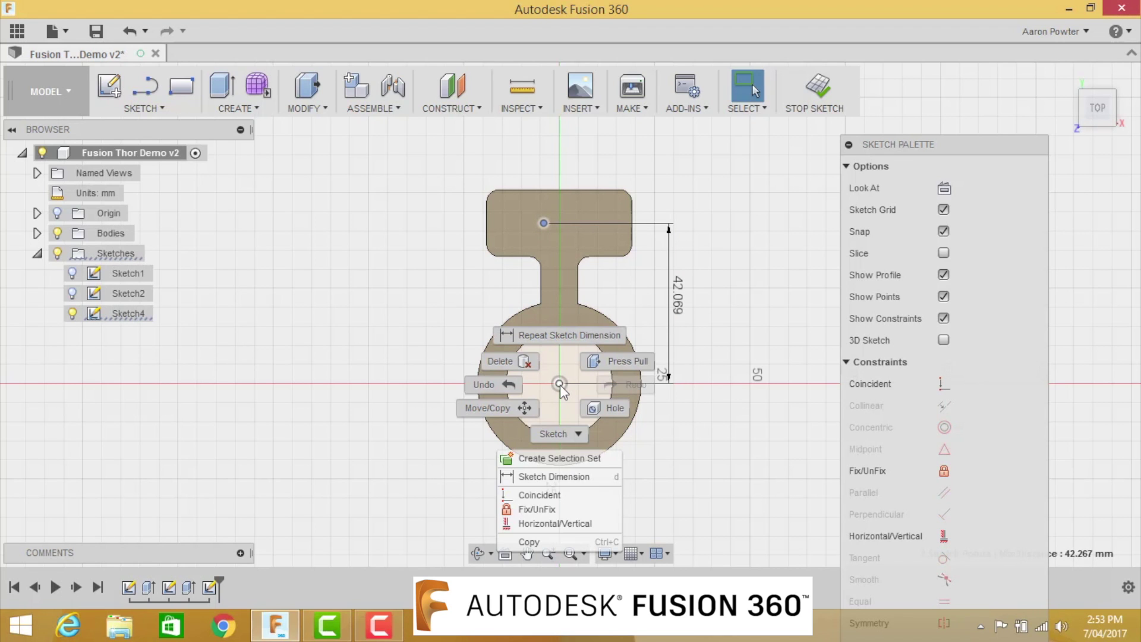
left_click(551, 522)
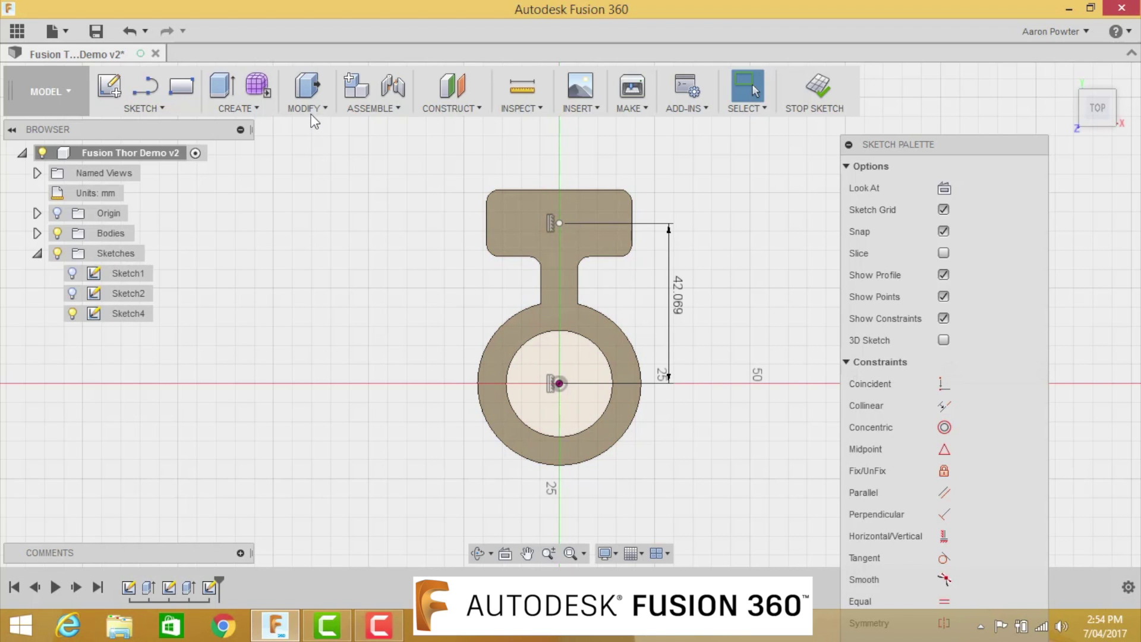
Step: Cut a simple 6 mm diameter hole at the sketch point on the T's head, with its extents set to All
left_click(256, 104)
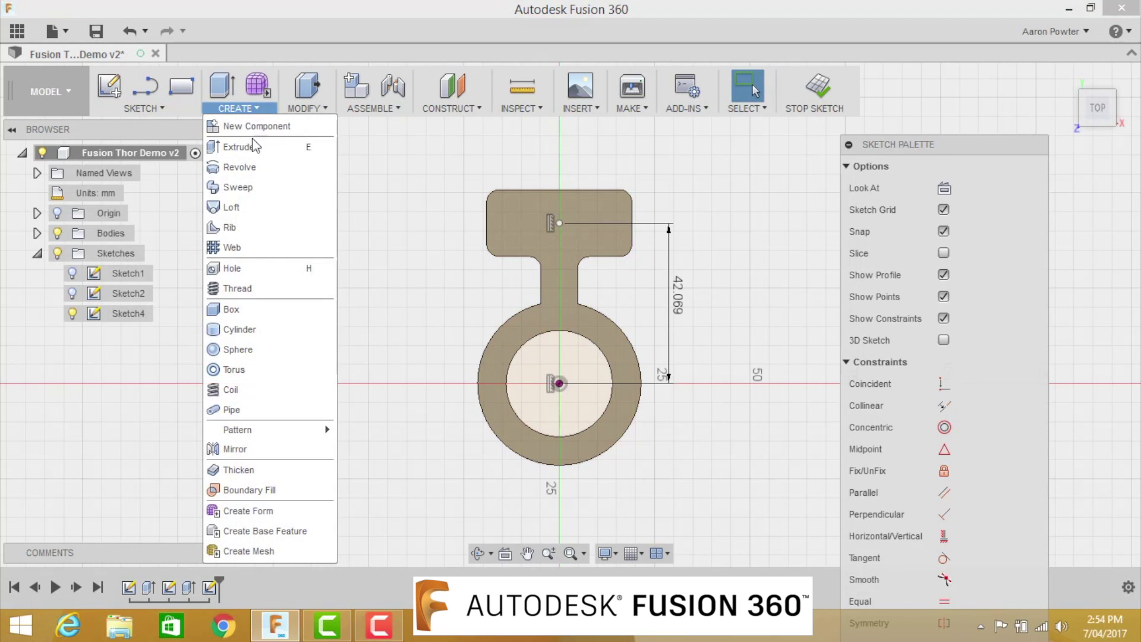
left_click(243, 267)
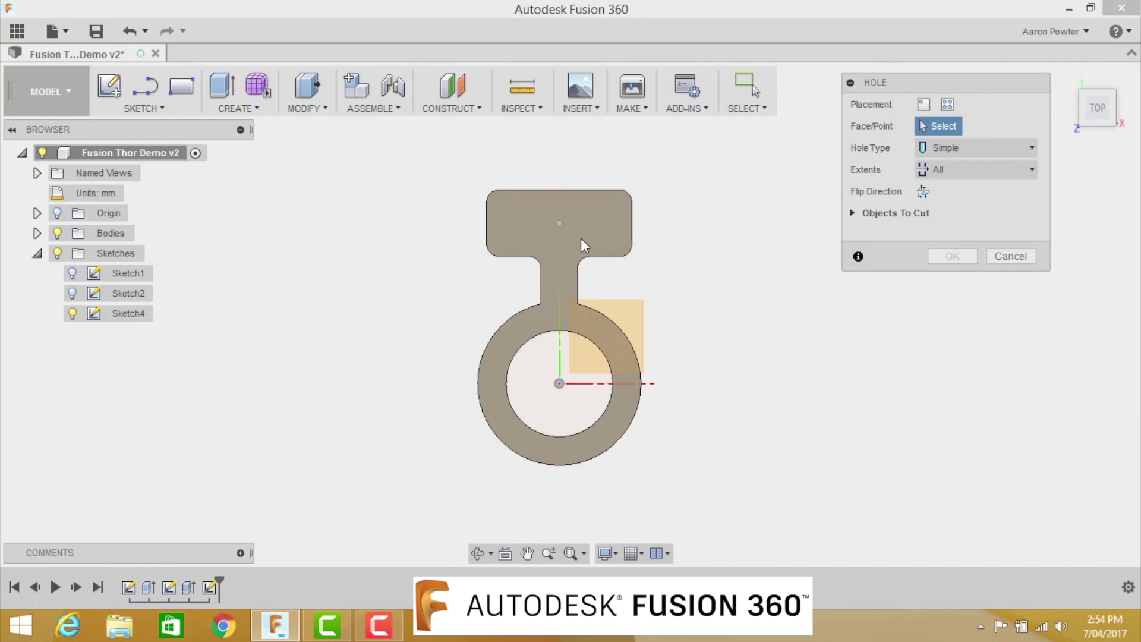
left_click(560, 223)
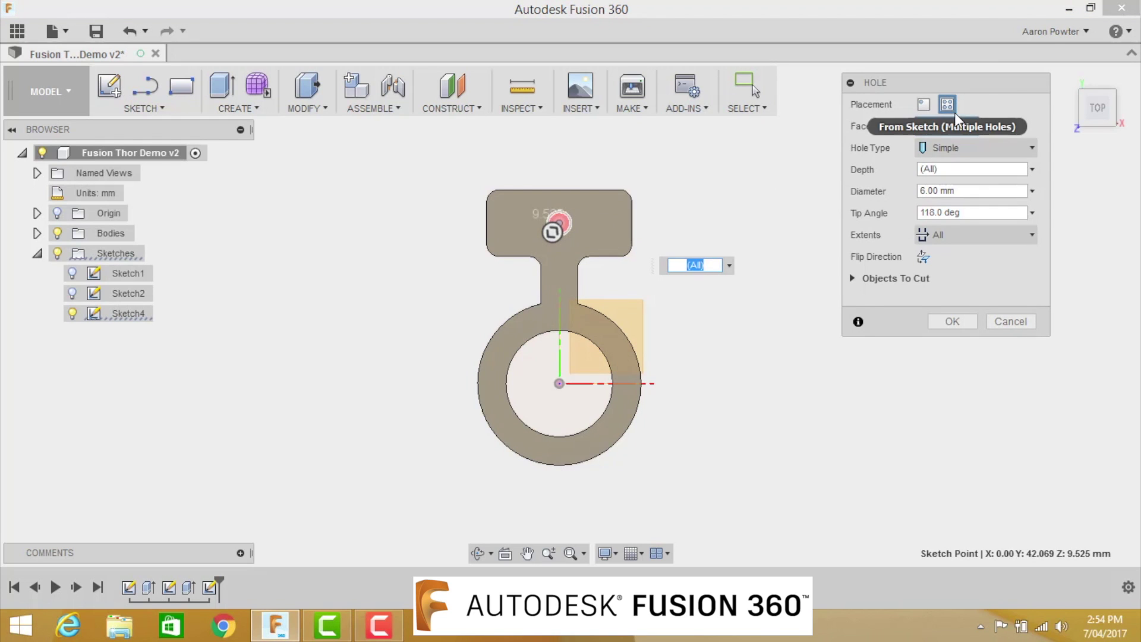
left_click(1033, 169)
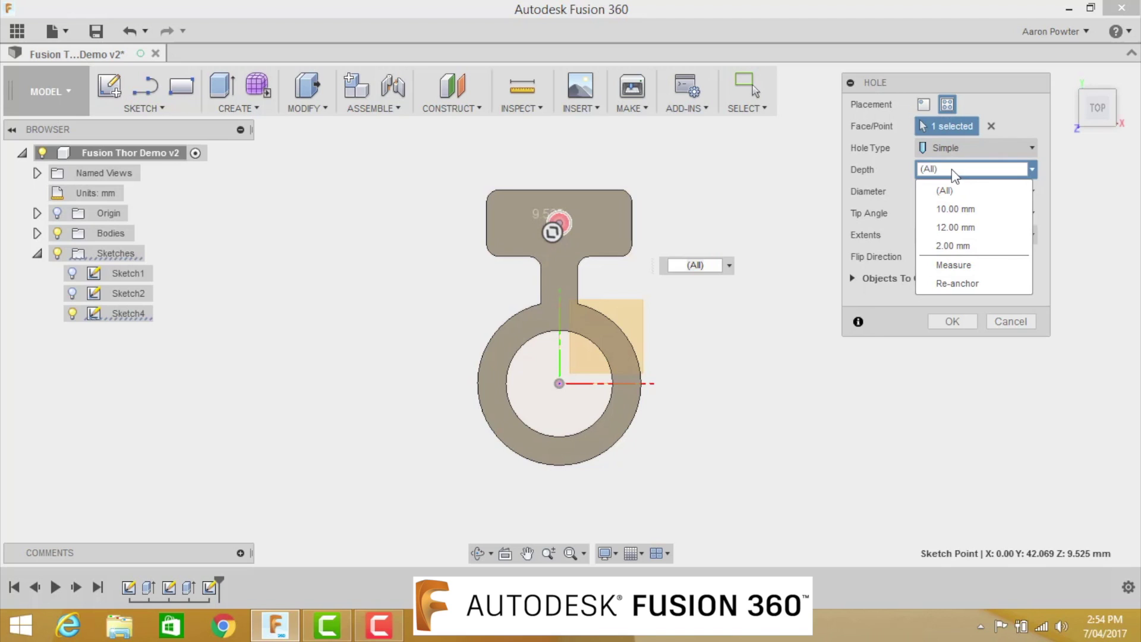
left_click(954, 191)
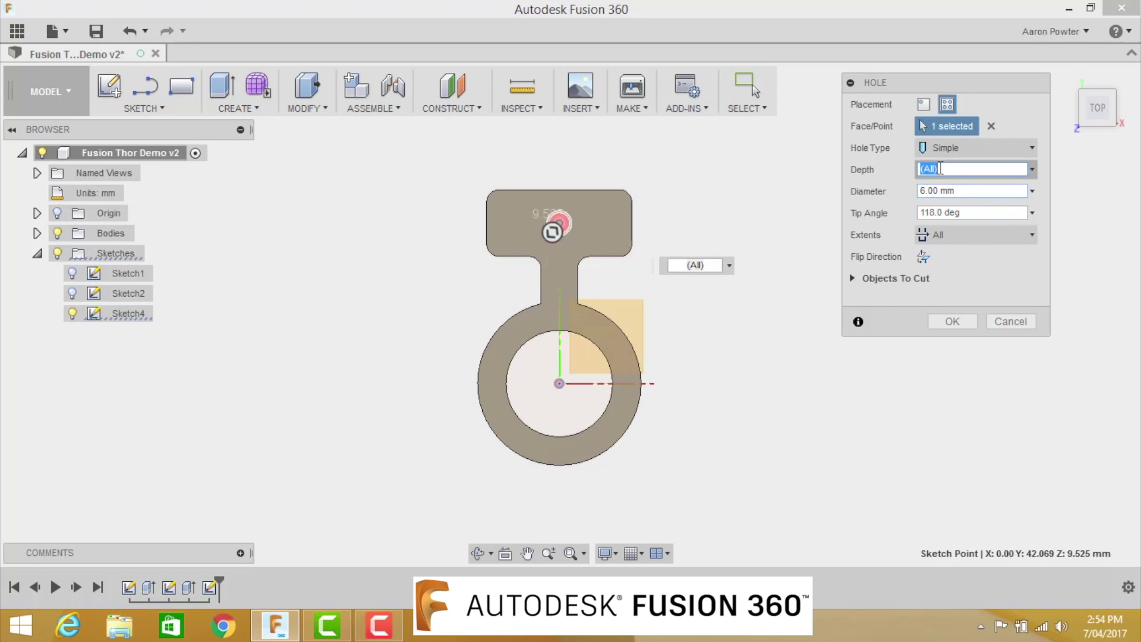
left_click(1032, 235)
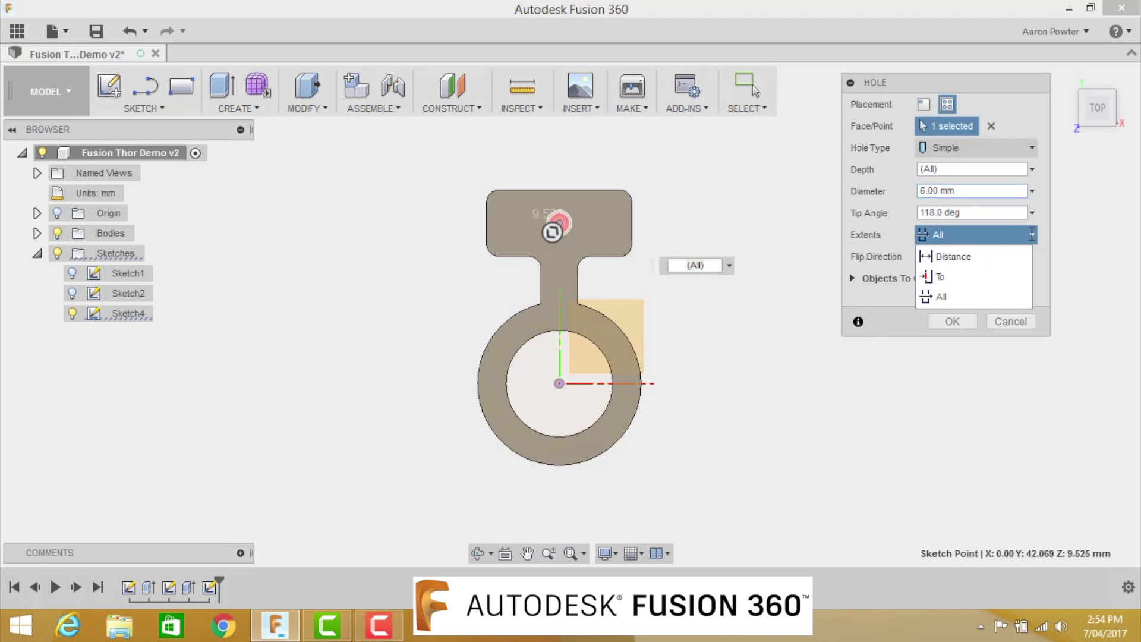
left_click(940, 294)
left_click(928, 195)
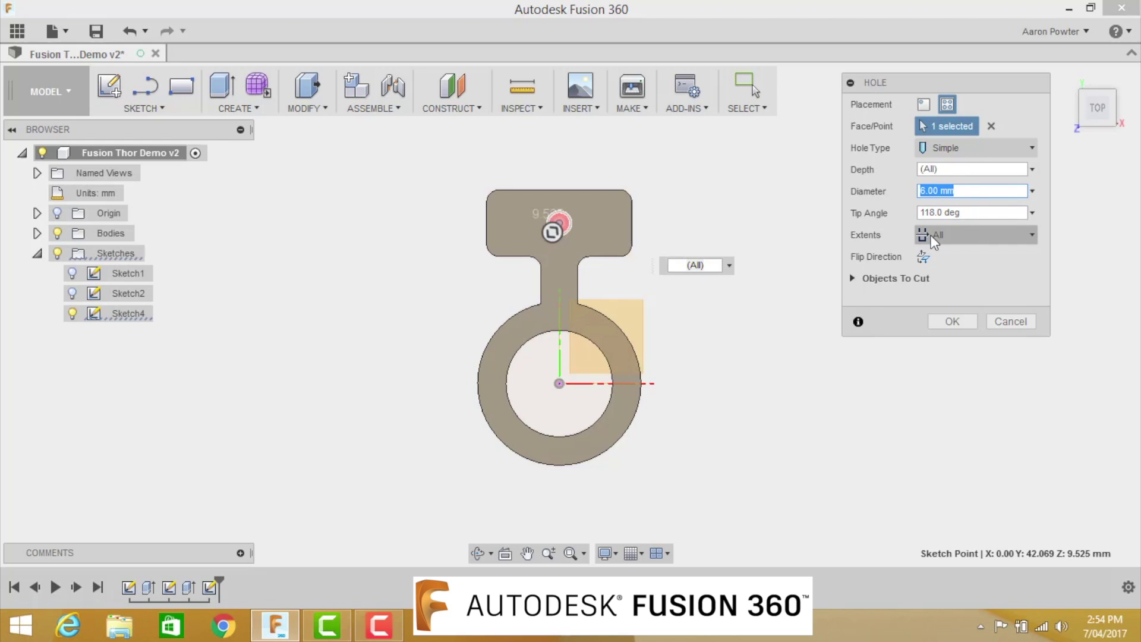
left_click(949, 322)
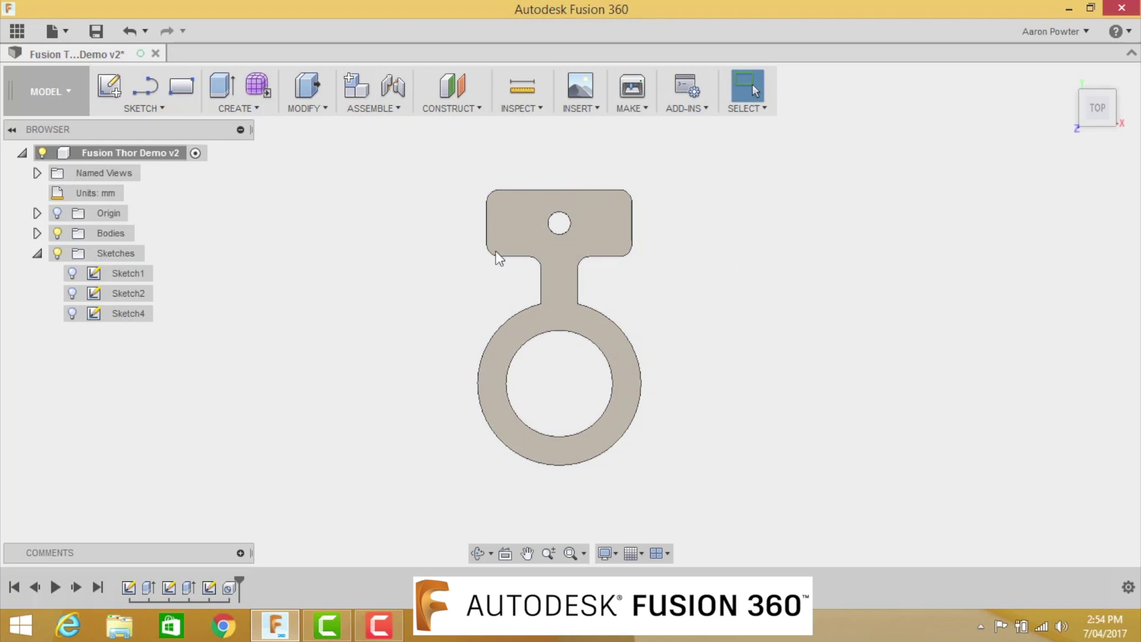
left_click(1065, 76)
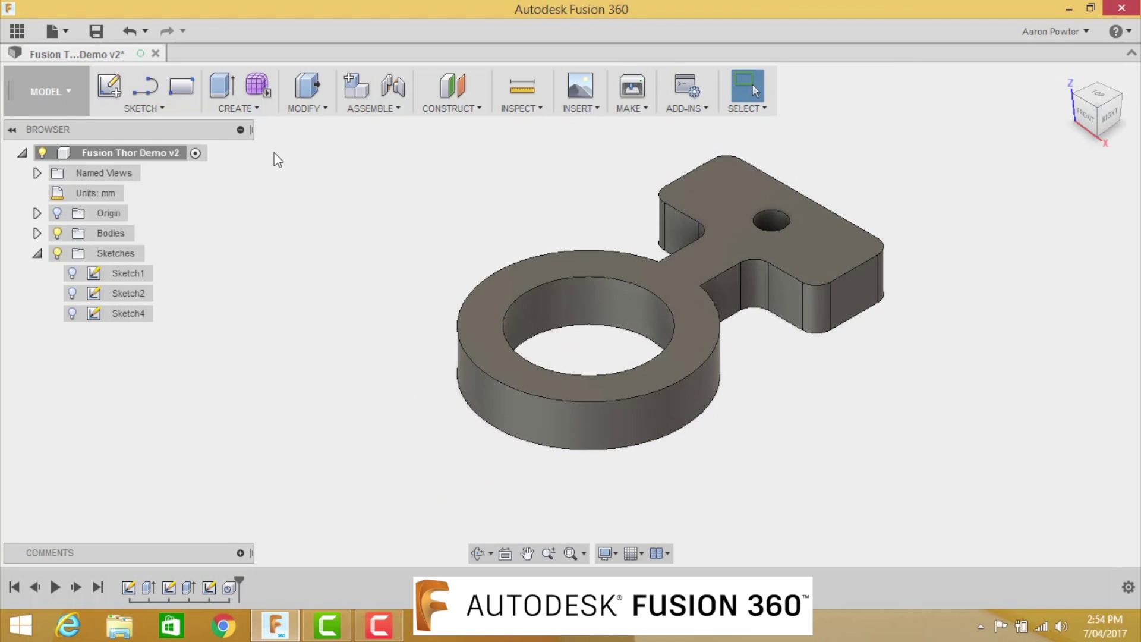
Step: Create a full circular pattern of the T-shaped extrusion and hole features around the ring's axis, with quantity 3 and the Identical compute option
left_click(238, 108)
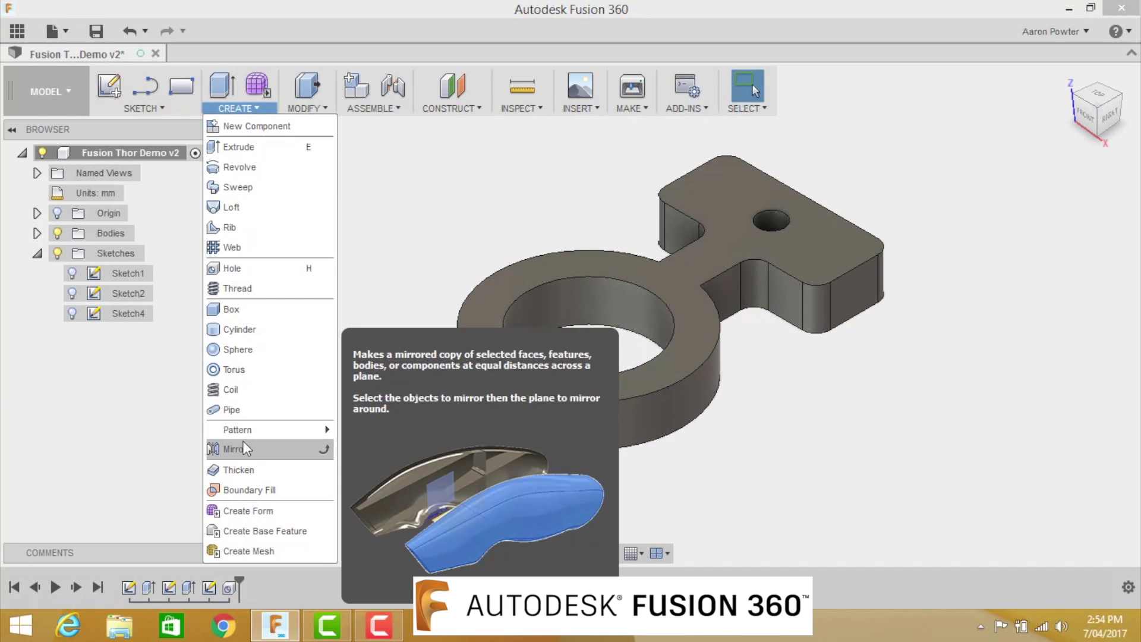
mouse_move(249, 429)
left_click(369, 448)
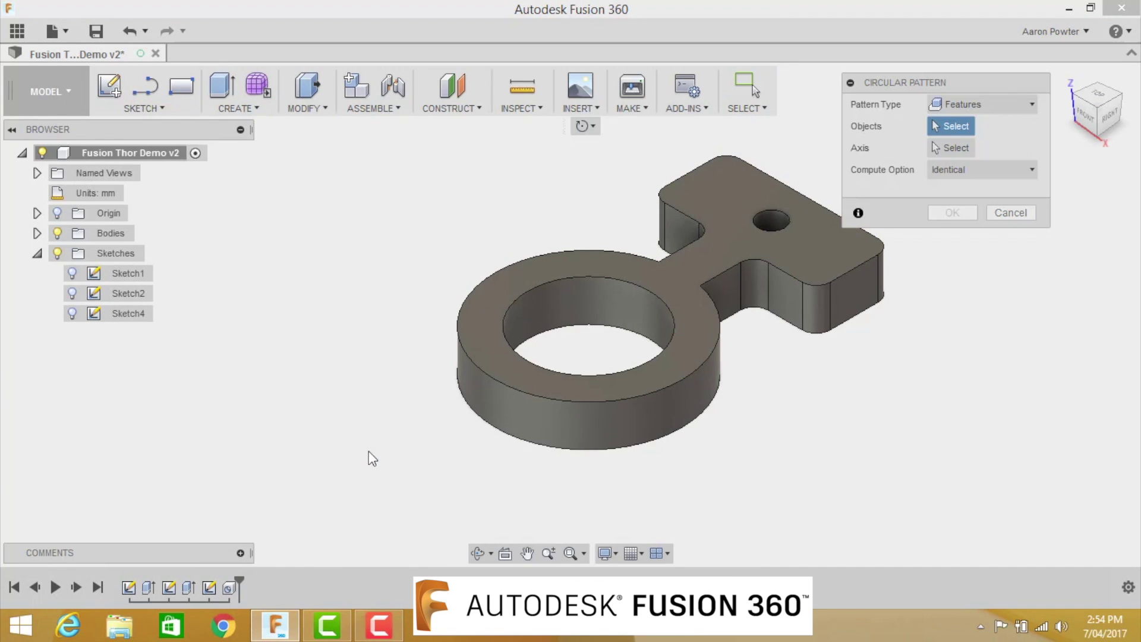
left_click(1021, 102)
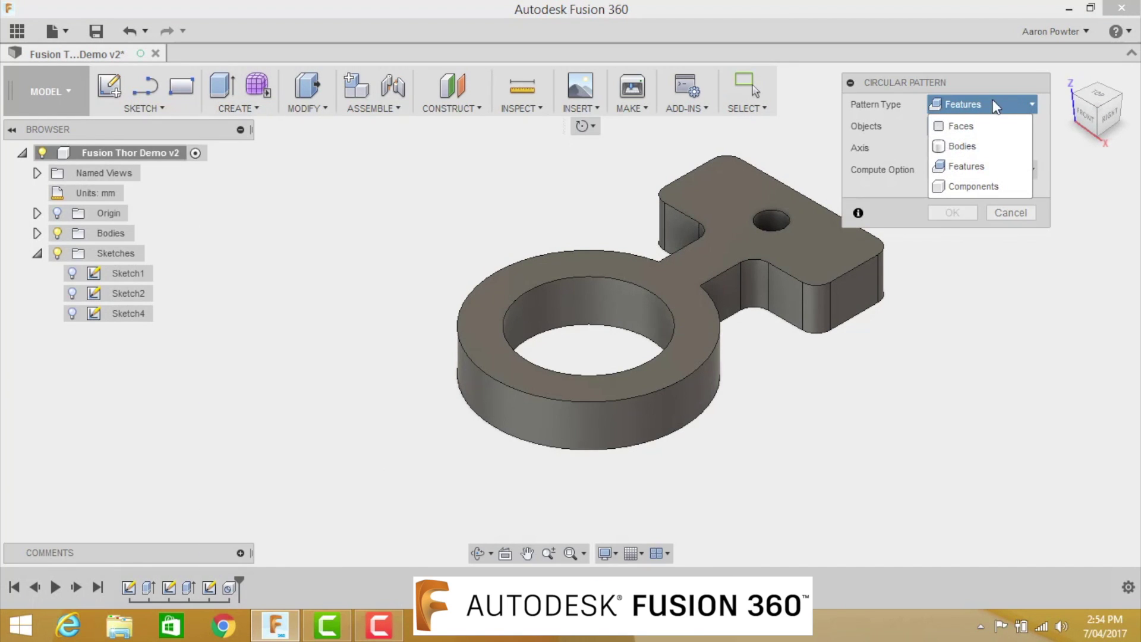
left_click(969, 173)
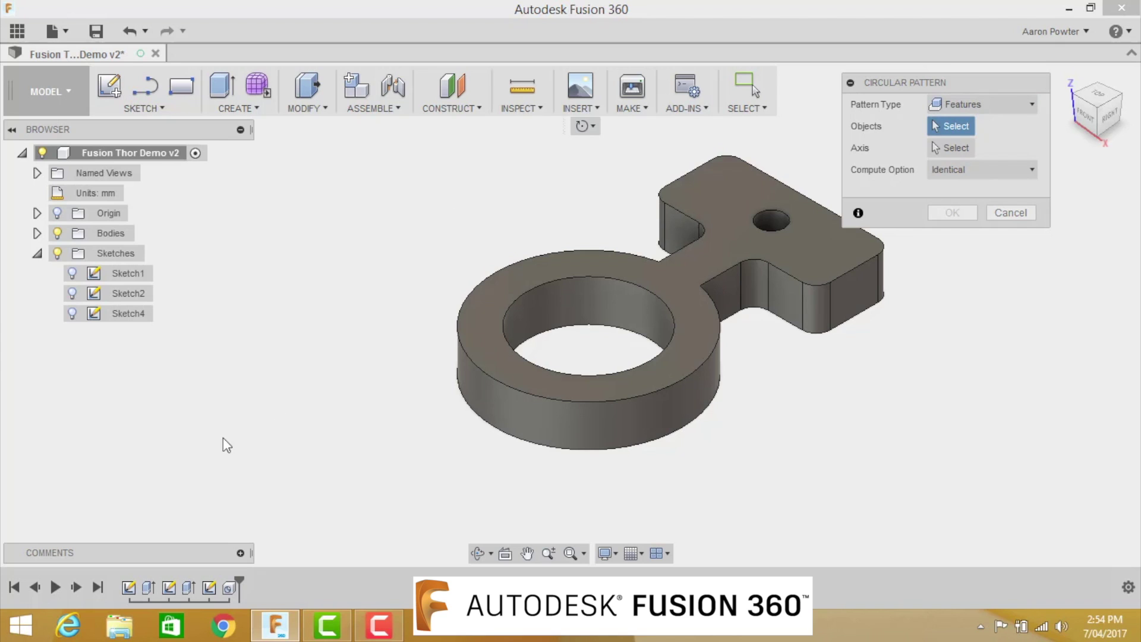
left_click(188, 588)
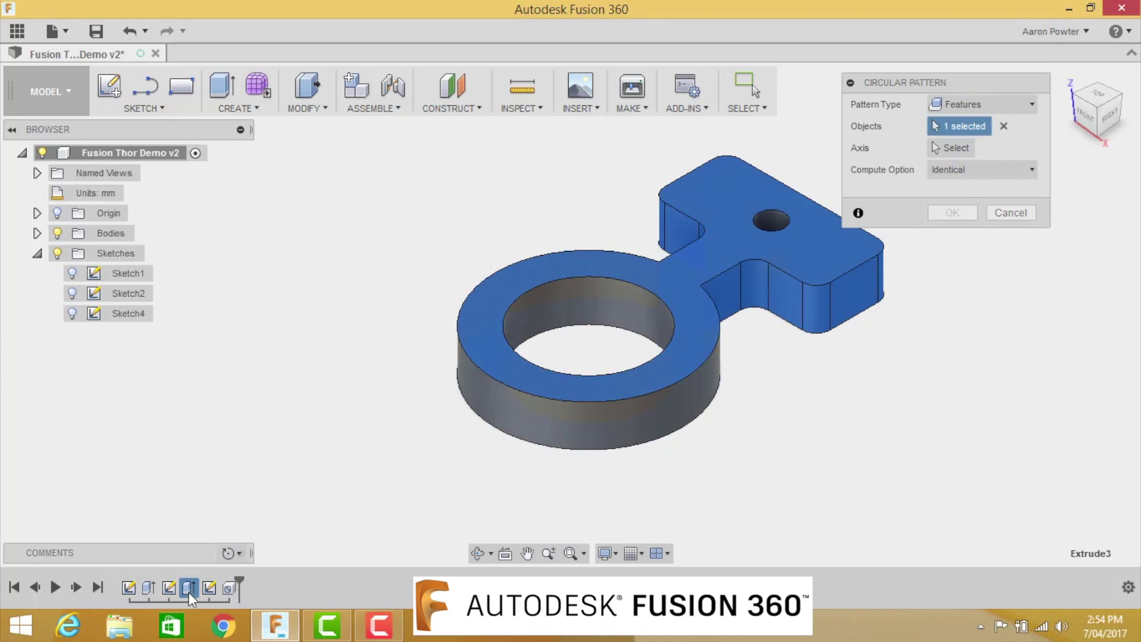
left_click(229, 585)
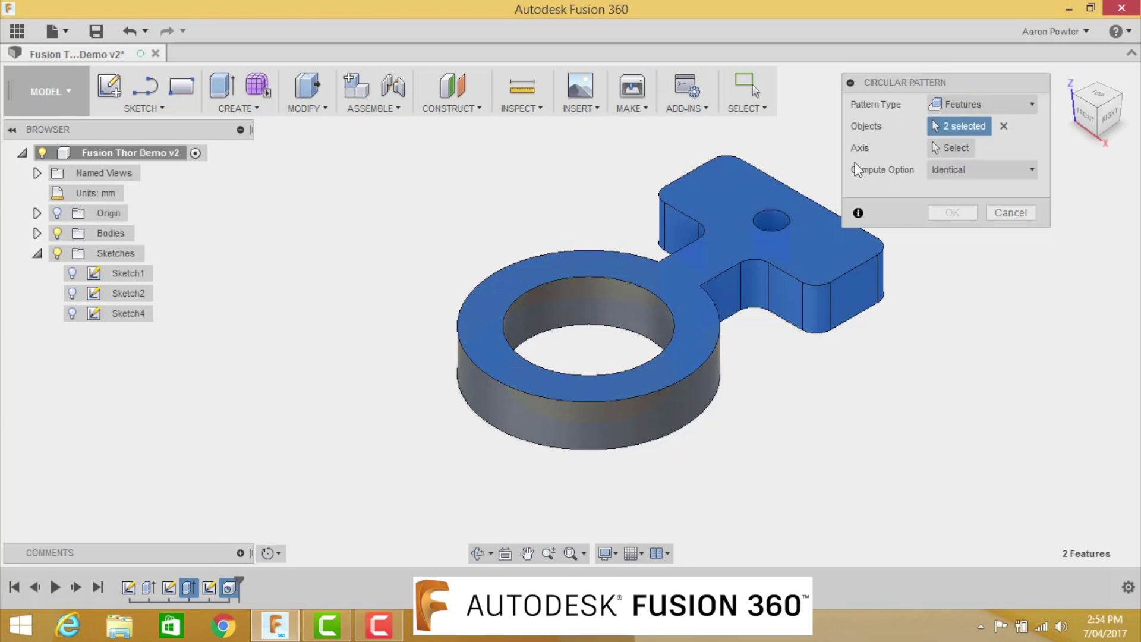
left_click(950, 150)
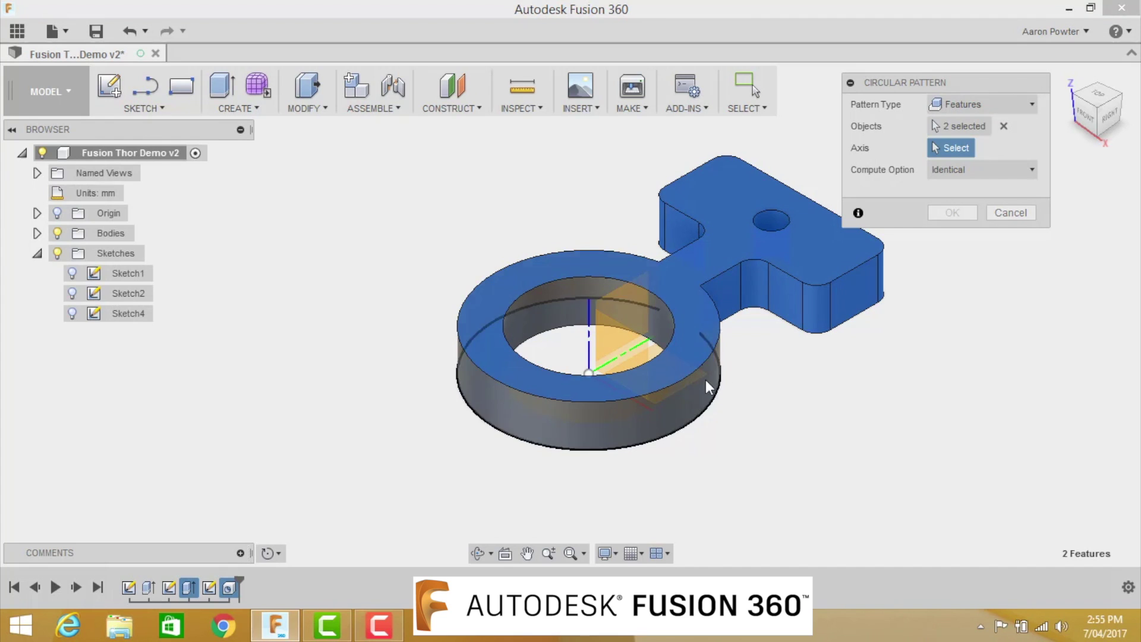
left_click(670, 386)
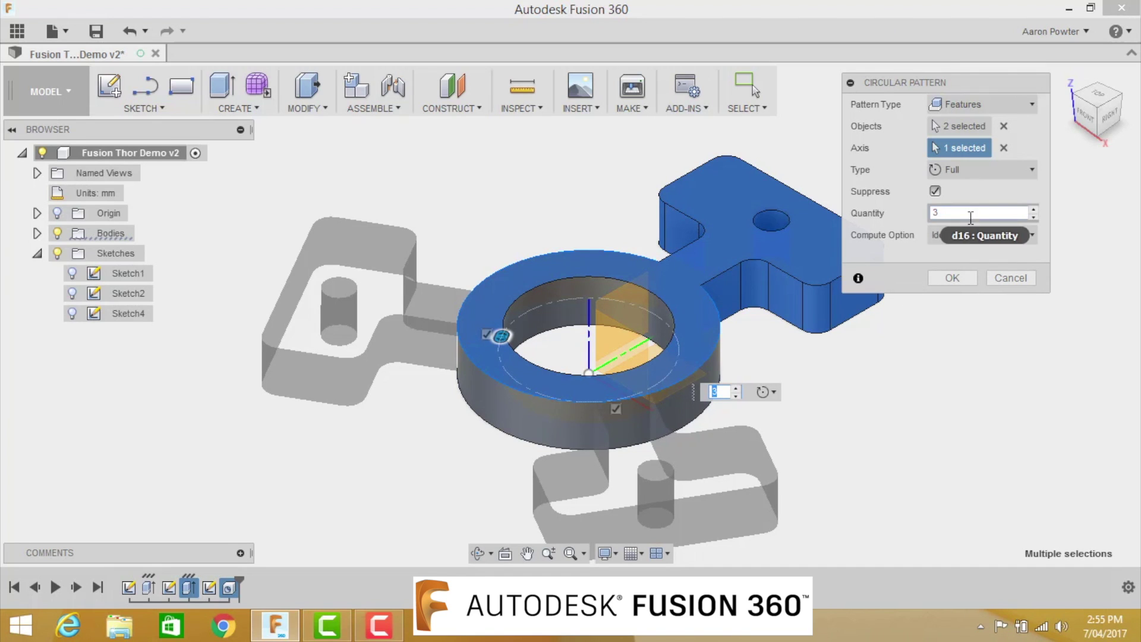
left_click(1027, 236)
left_click(975, 275)
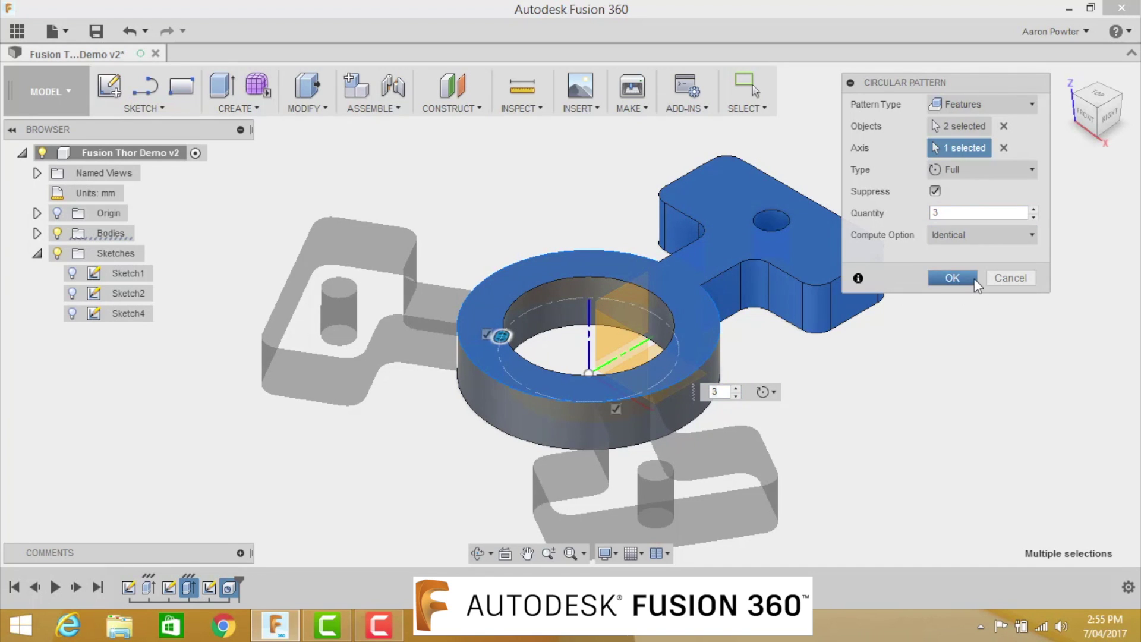
left_click(960, 278)
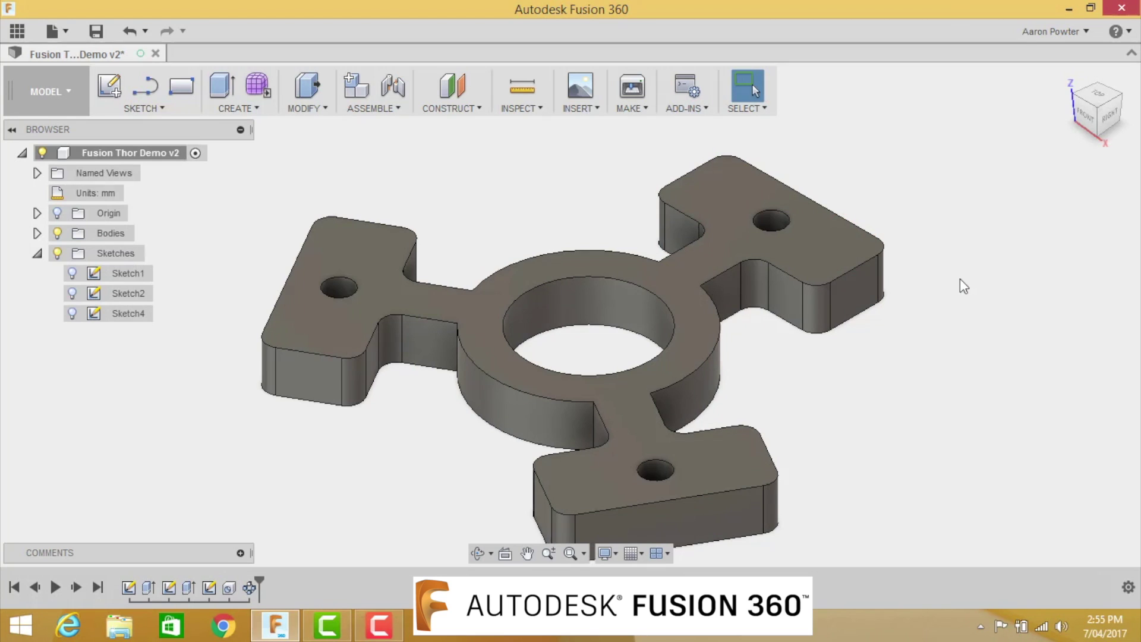
Step: Save the design as a new version and fit the whole part in view
left_click(96, 31)
left_click(561, 328)
key("F6")
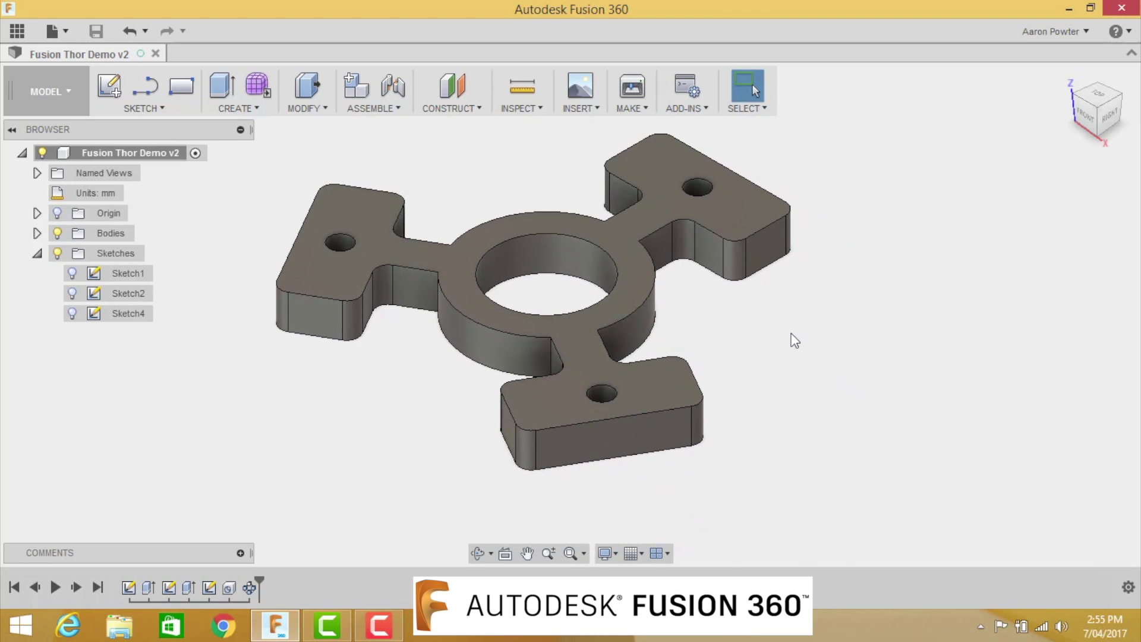
Step: Fillet the six vertical edges where the three arms meet the ring with a constant 6.35 mm radius, and inspect the part from above
left_click(300, 114)
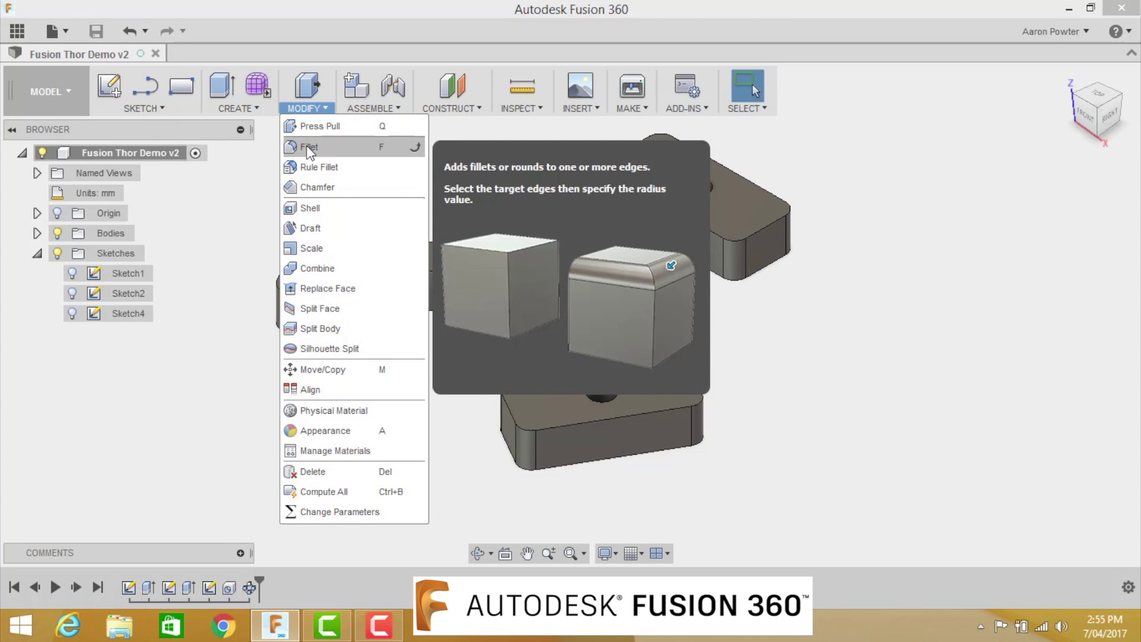
left_click(308, 146)
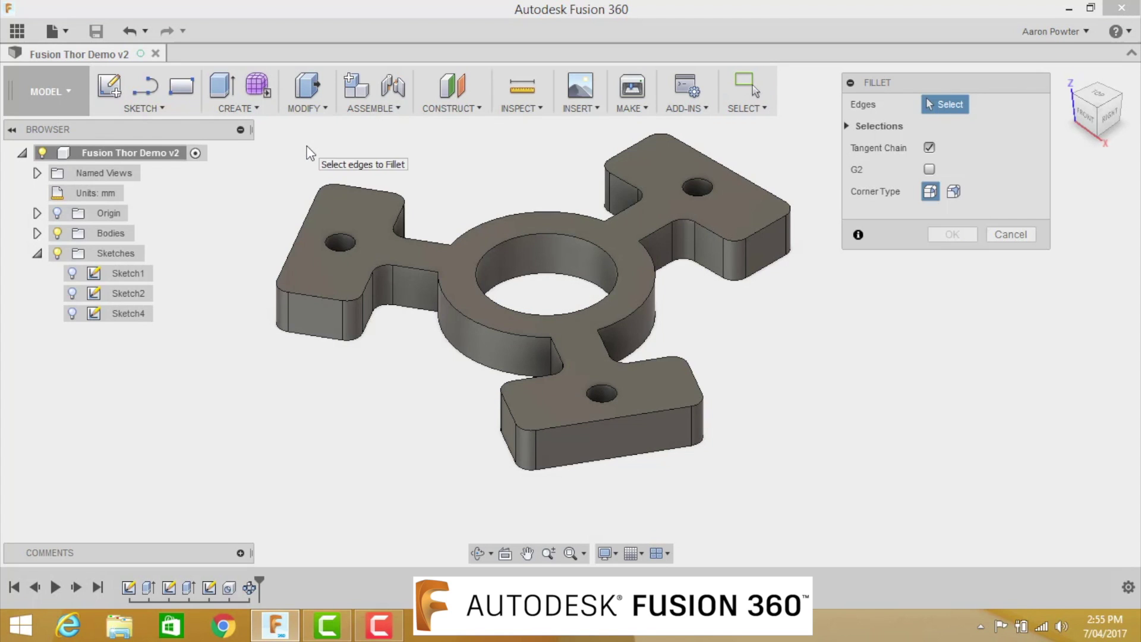
left_click(436, 301)
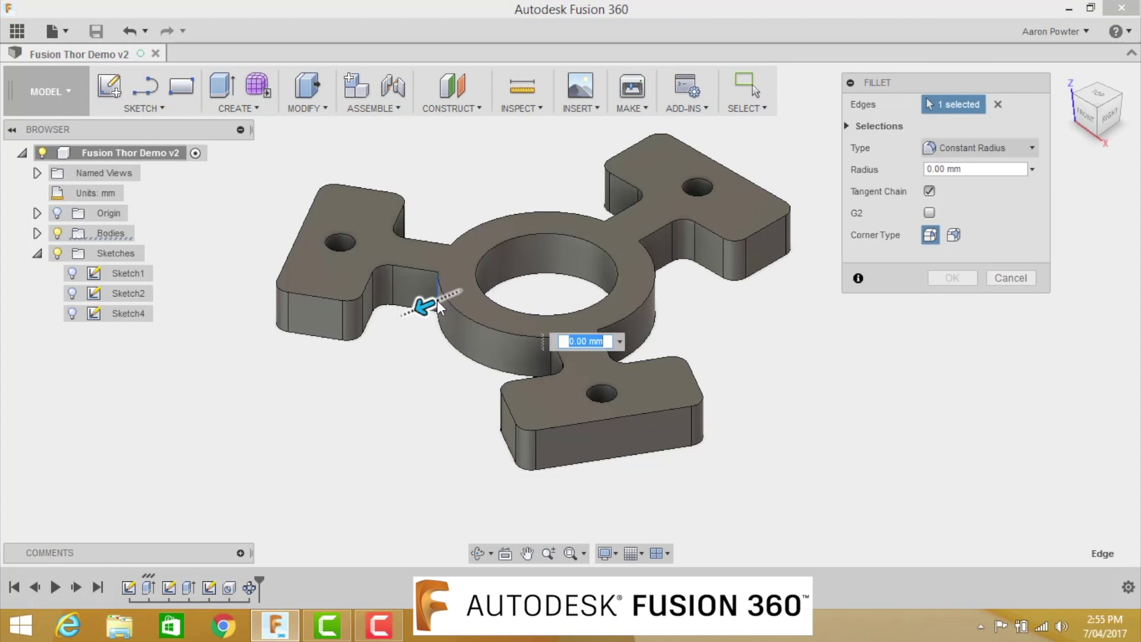
left_click(605, 238)
left_click(641, 261)
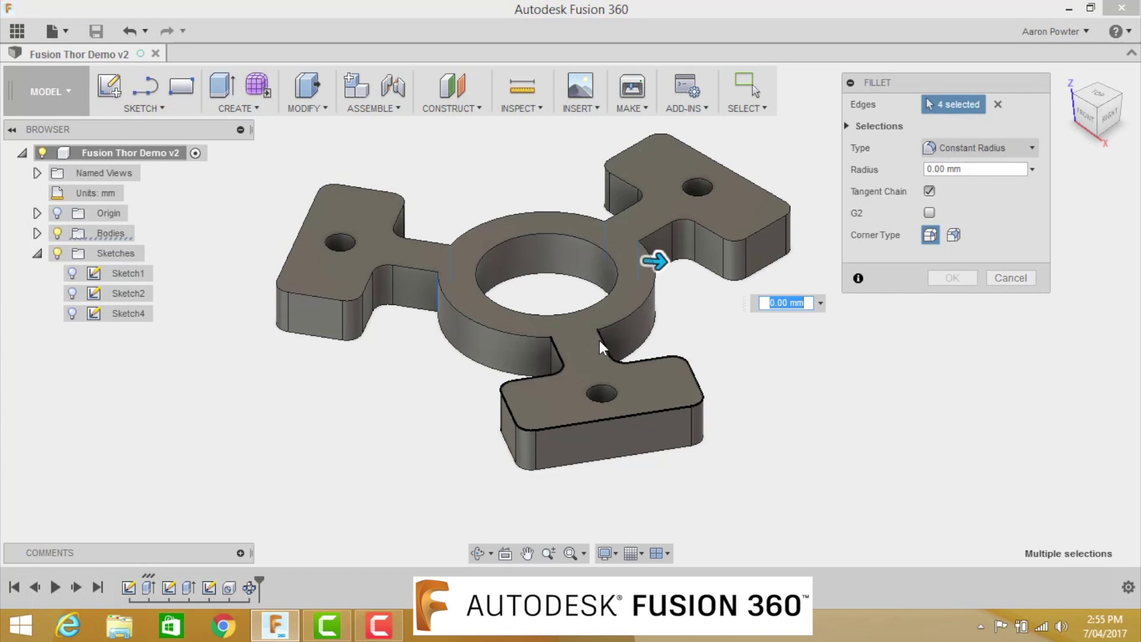
left_click(551, 356)
left_click(551, 356)
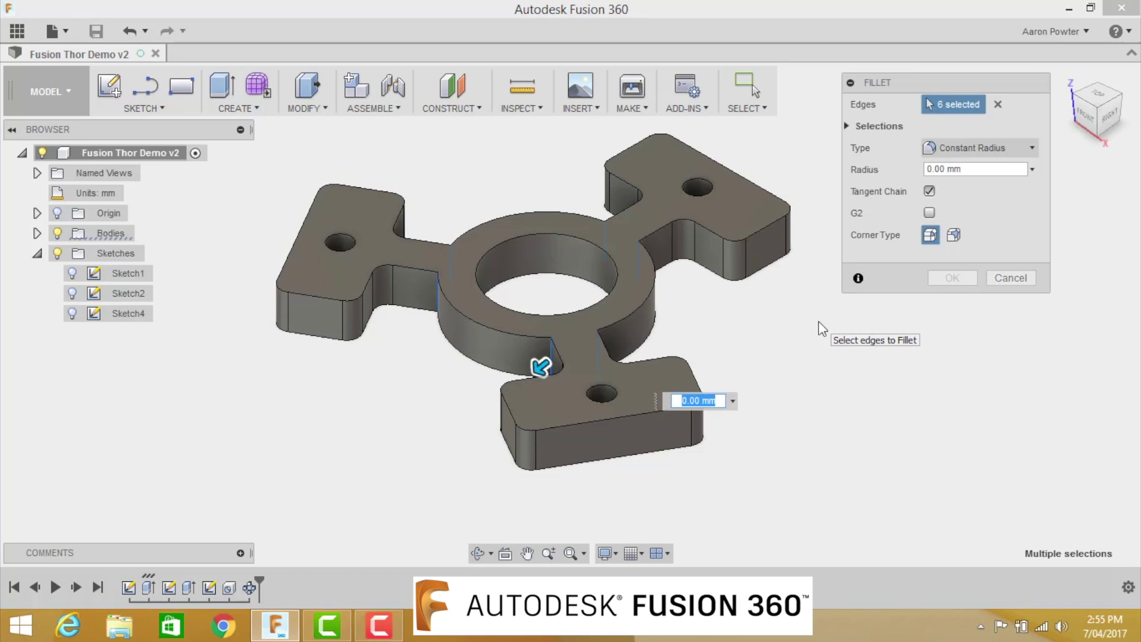
type("6.35")
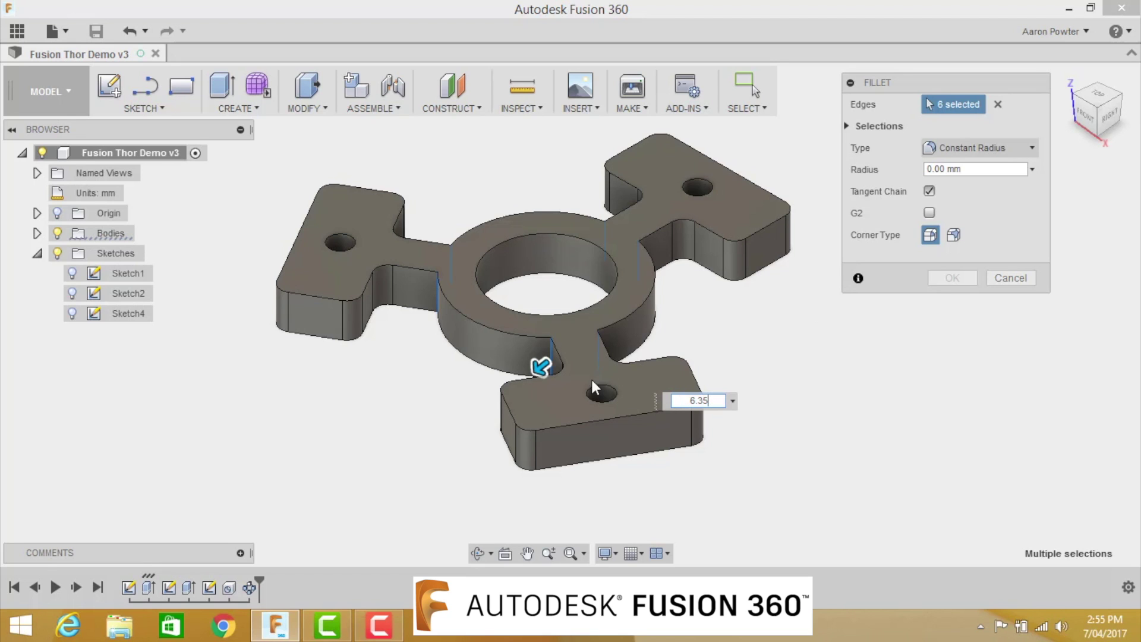
key("Return")
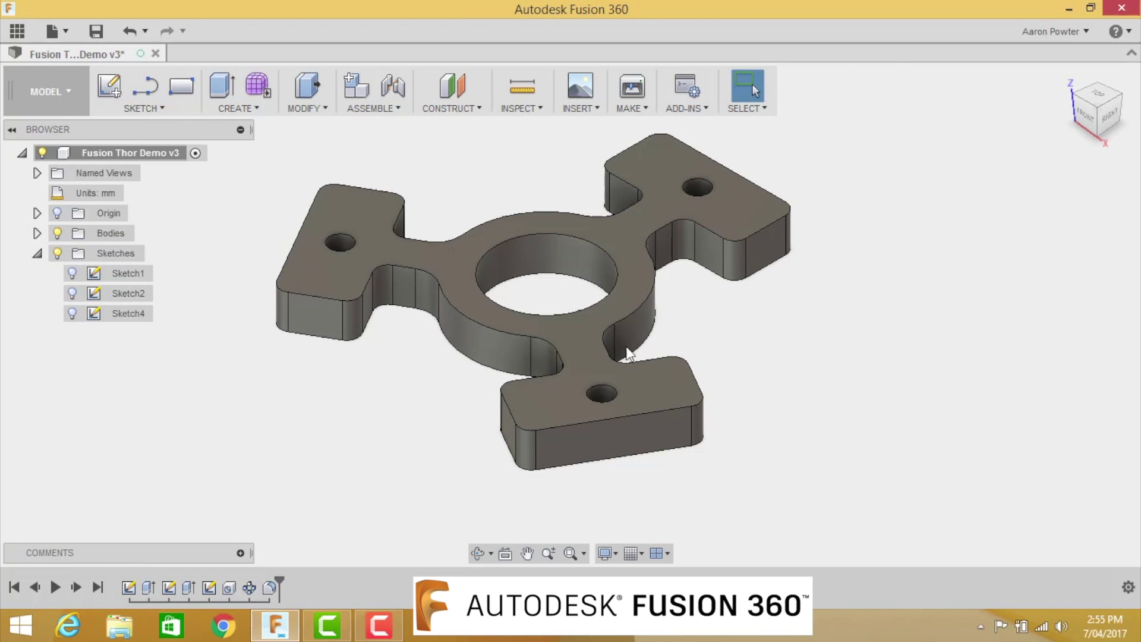
left_click(1116, 93)
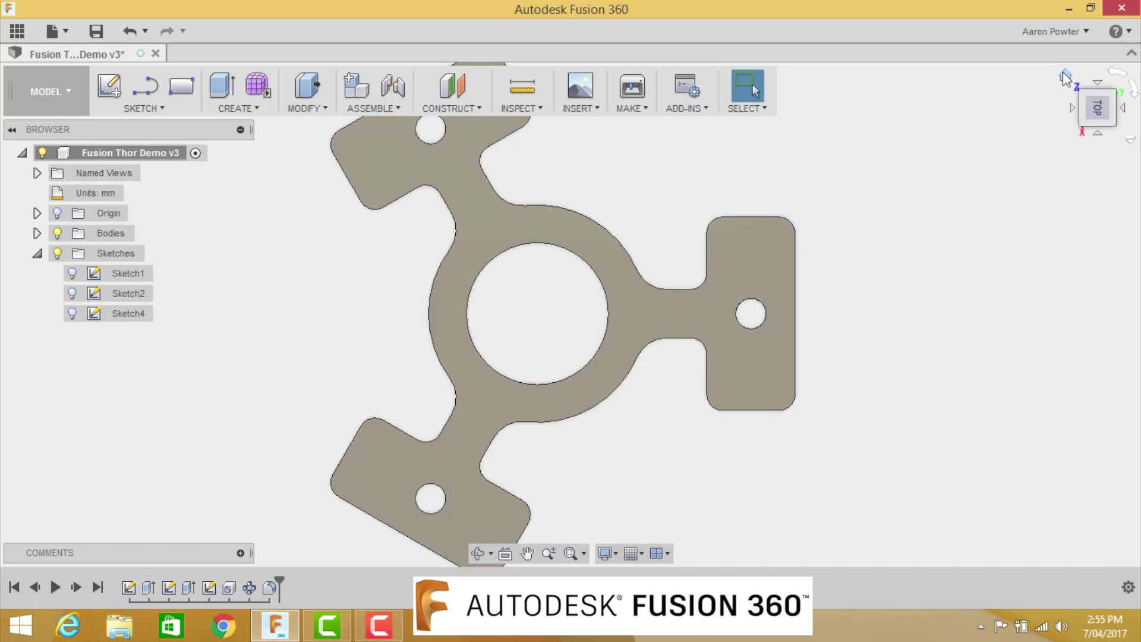
left_click(1064, 76)
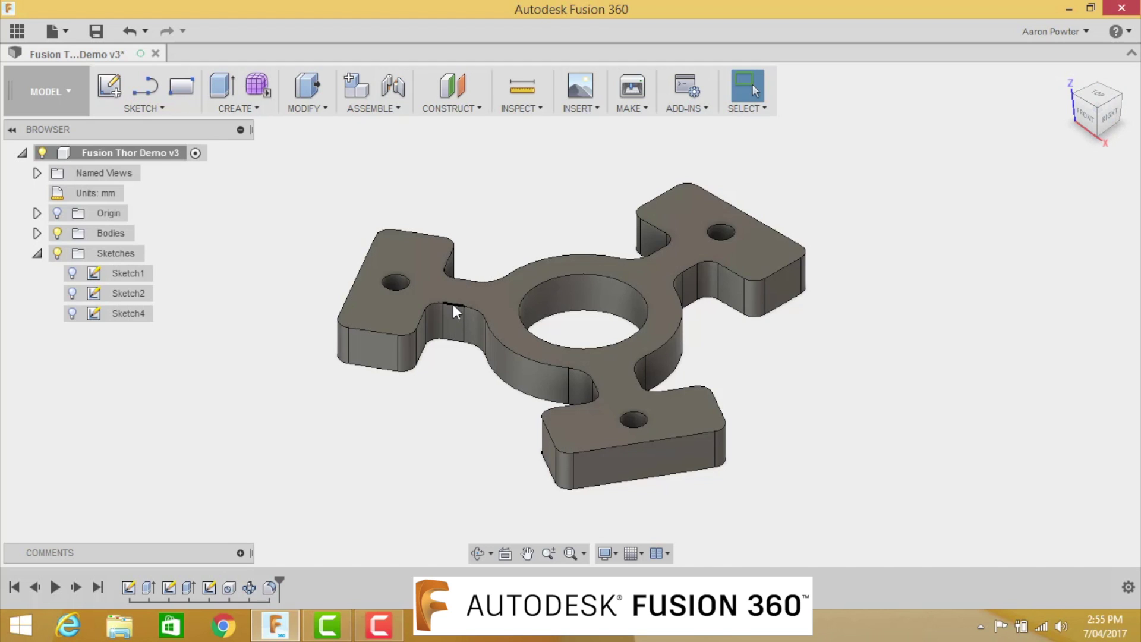
Step: Chamfer the part's upper and lower outer edge chains with an equal distance of 1 mm and save the design
left_click(303, 105)
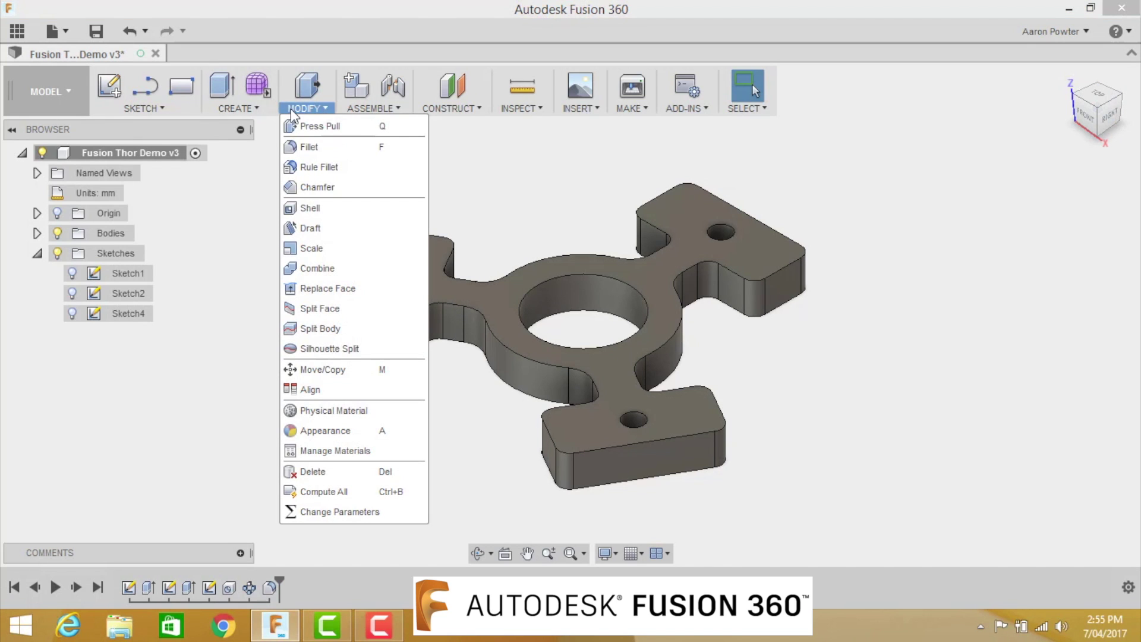
left_click(316, 188)
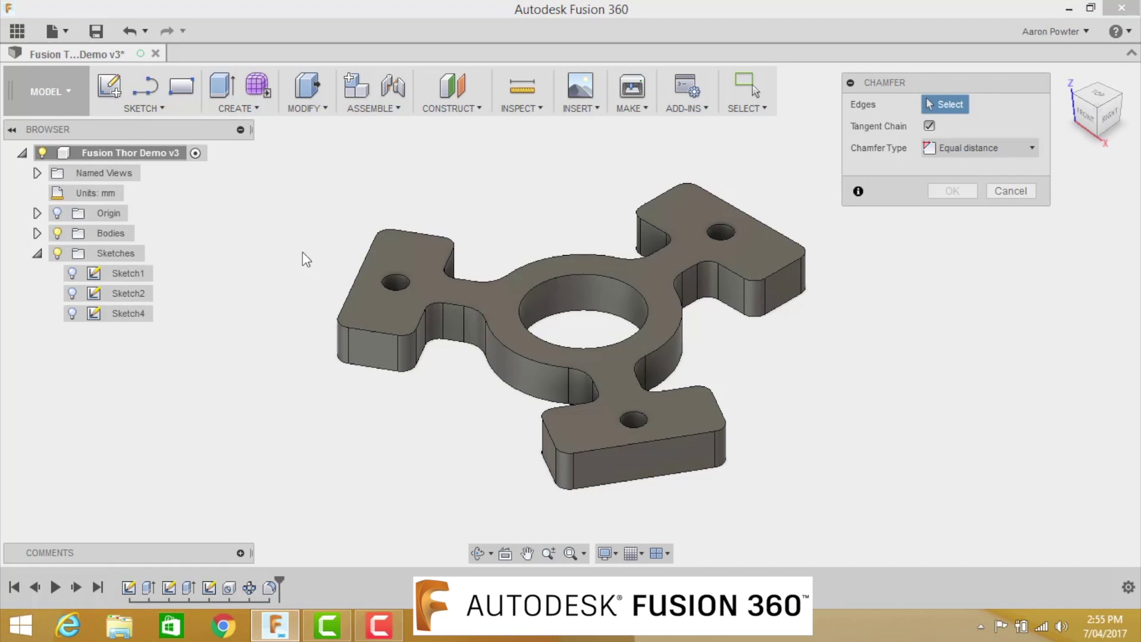
left_click(387, 330)
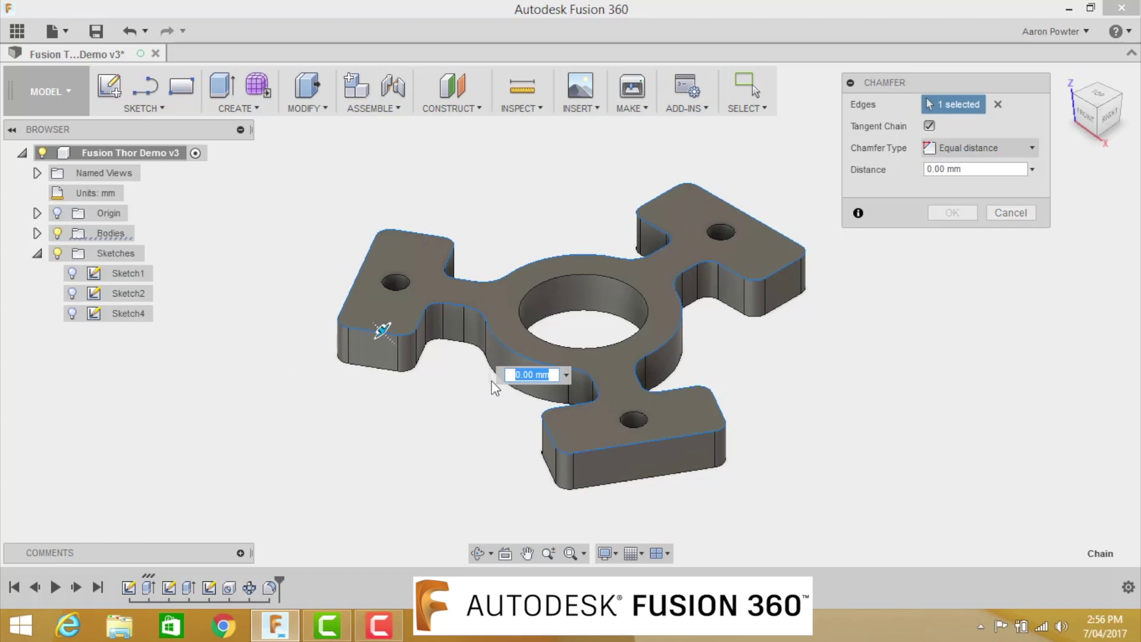
left_click(379, 371)
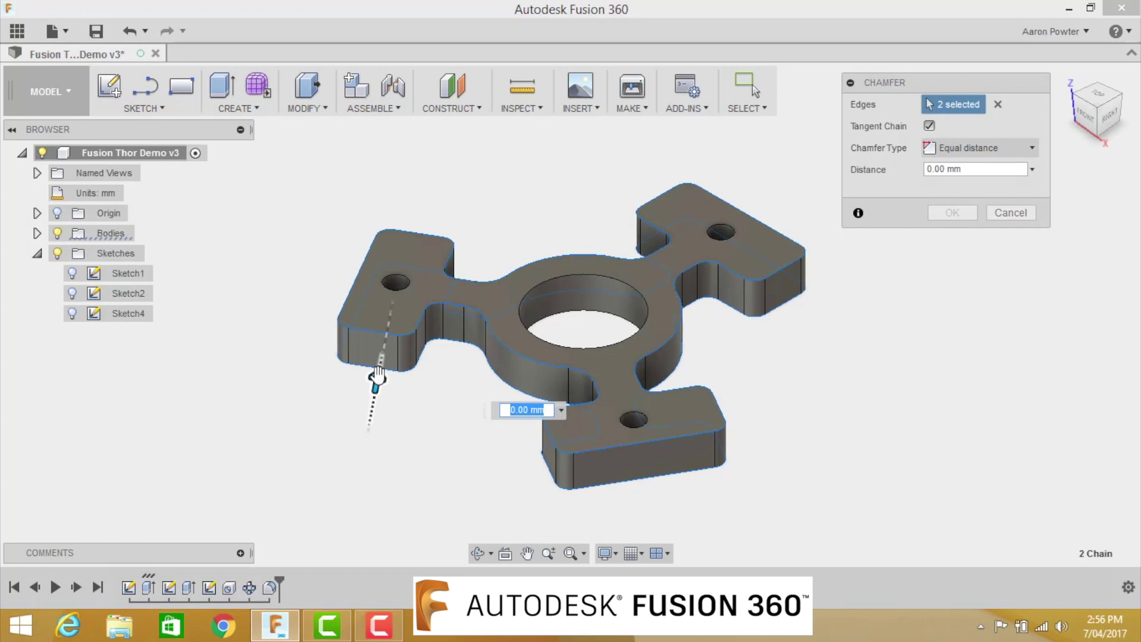
type("1")
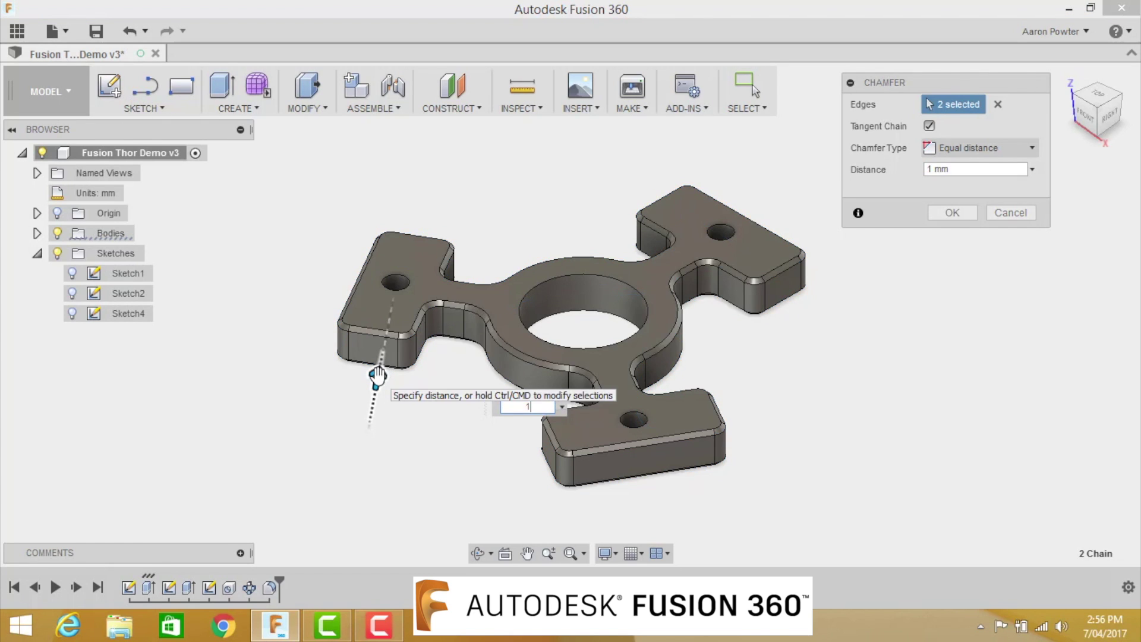
left_click(952, 214)
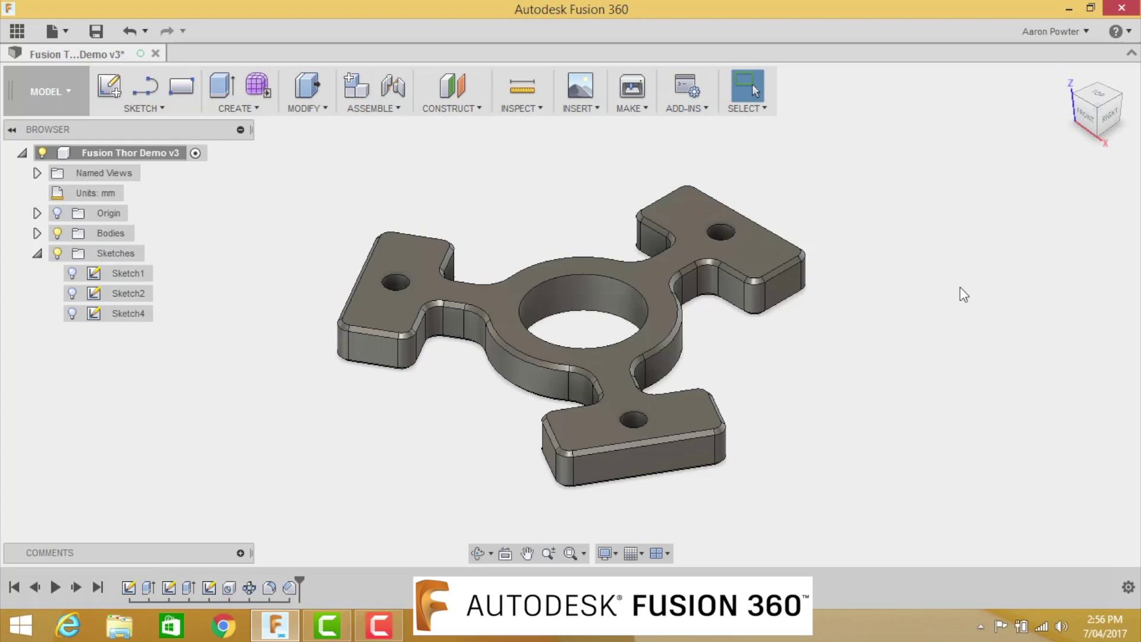
left_click(95, 31)
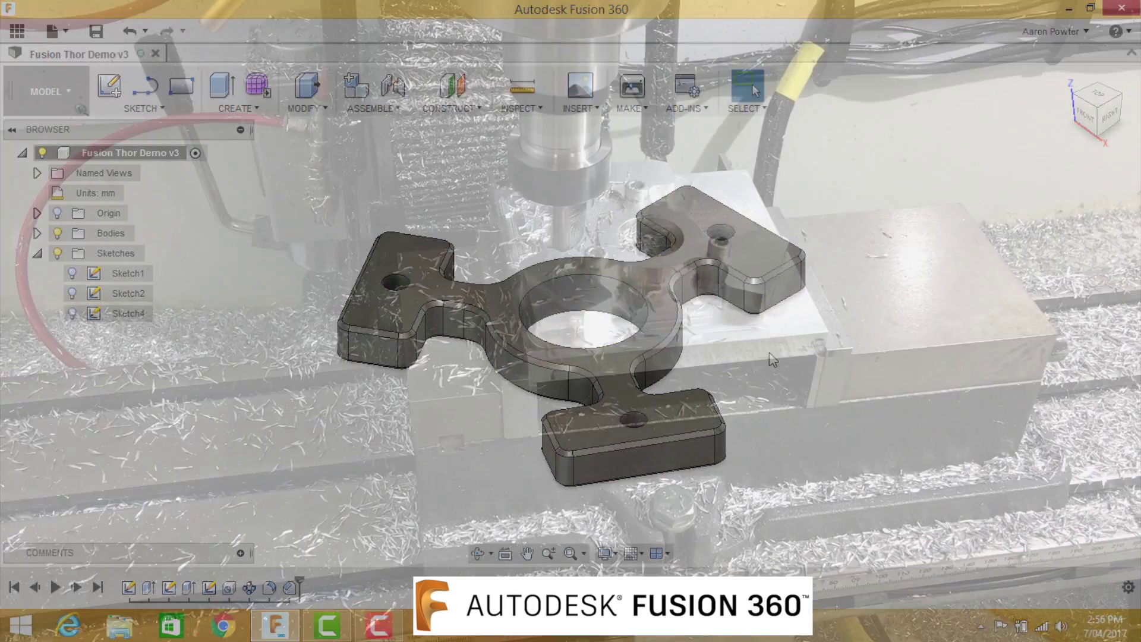